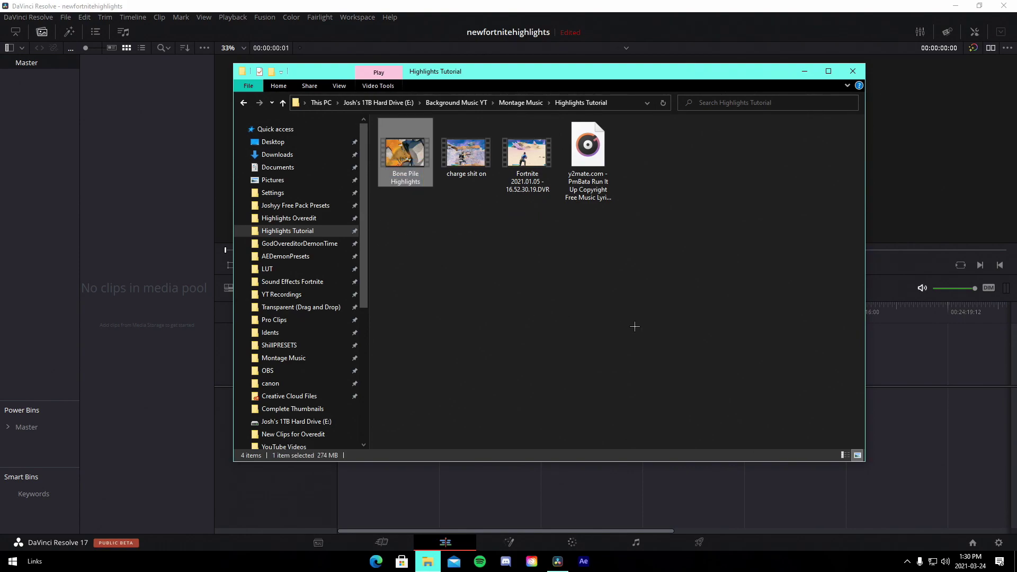
Step: Import all four files from the Highlights Tutorial folder into the media pool and show the effects library
{"action": "left_click", "coordinate": [588, 159]}
{"action": "left_click_drag", "start_coordinate": [411, 235], "coordinate": [401, 158]}
{"action": "left_click_drag", "start_coordinate": [418, 216], "coordinate": [402, 160]}
{"action": "left_click", "coordinate": [413, 239]}
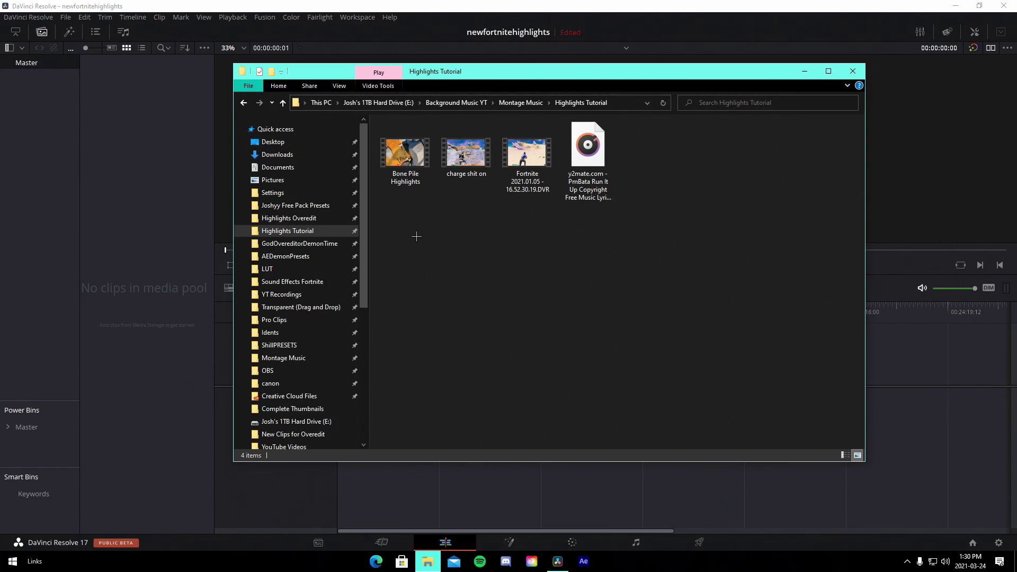
{"action": "left_click_drag", "start_coordinate": [666, 256], "coordinate": [391, 130]}
{"action": "left_click_drag", "start_coordinate": [405, 154], "coordinate": [136, 111]}
{"action": "left_click", "coordinate": [69, 31]}
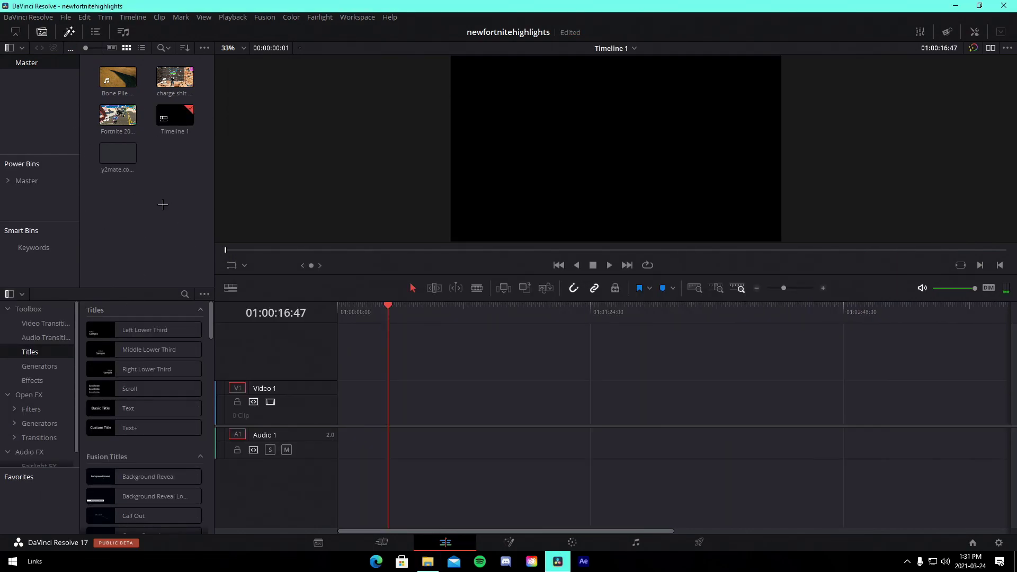
Step: Place the y2mate song on the timeline's first audio track and add a clip marker at 00:00:14:31
{"action": "left_click_drag", "start_coordinate": [117, 153], "coordinate": [420, 396]}
{"action": "key", "text": "Home"}
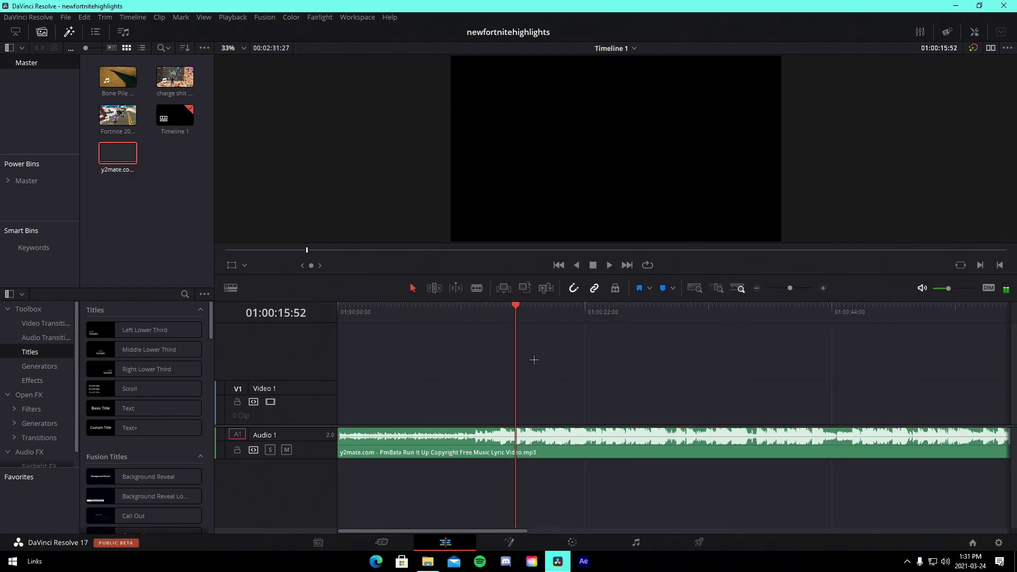
{"action": "left_click_drag", "start_coordinate": [478, 300], "coordinate": [500, 314]}
{"action": "left_click", "coordinate": [531, 445]}
{"action": "key", "text": "ctrl+equal"}
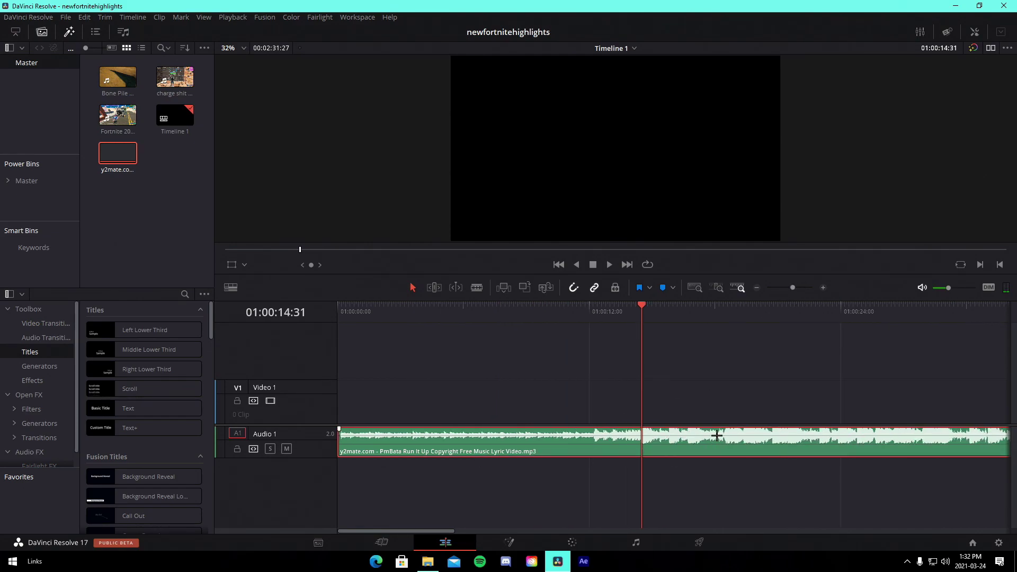
{"action": "key", "text": "m"}
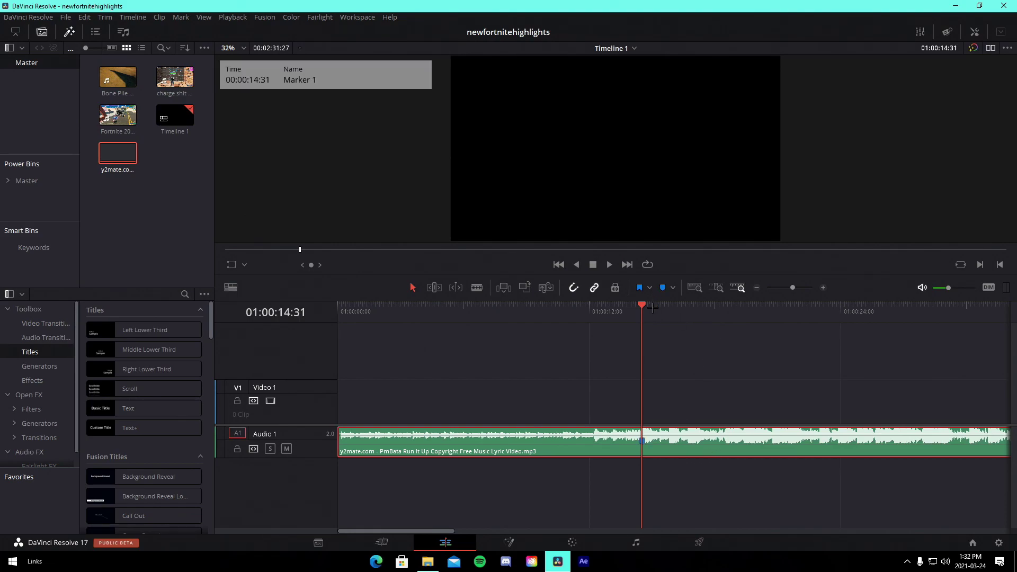
Step: Play on through the song and add another clip marker at 00:00:17:53
{"action": "key", "text": "space"}
{"action": "key", "text": "ctrl+equal"}
{"action": "key", "text": "m"}
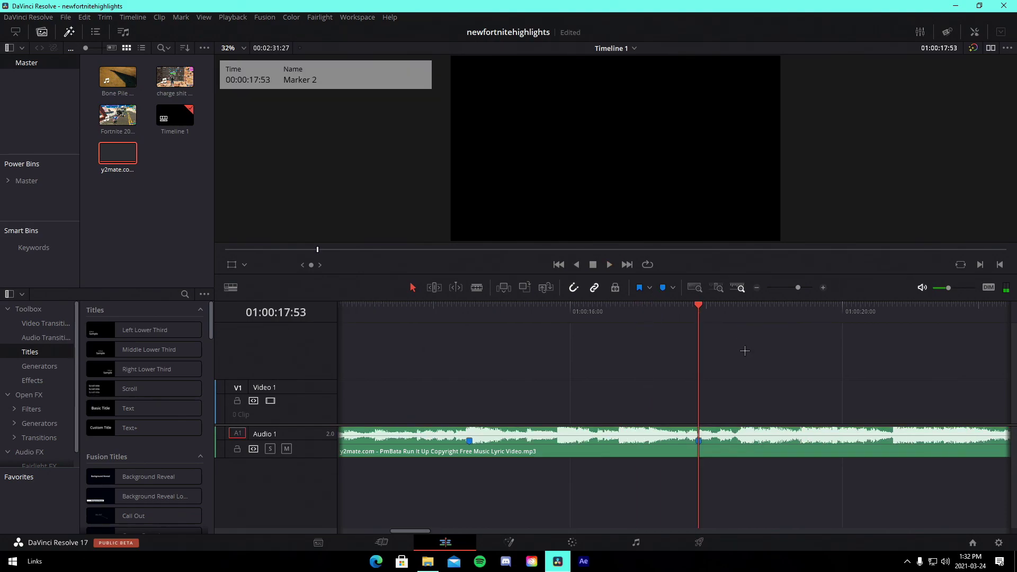
Step: Cut the song shortly after the second blue marker, delete the remainder and trim its start, keeping about 10 seconds
{"action": "left_click", "coordinate": [793, 287]}
{"action": "left_click", "coordinate": [473, 286]}
{"action": "left_click", "coordinate": [716, 450]}
{"action": "left_click", "coordinate": [416, 289]}
{"action": "left_click", "coordinate": [776, 431]}
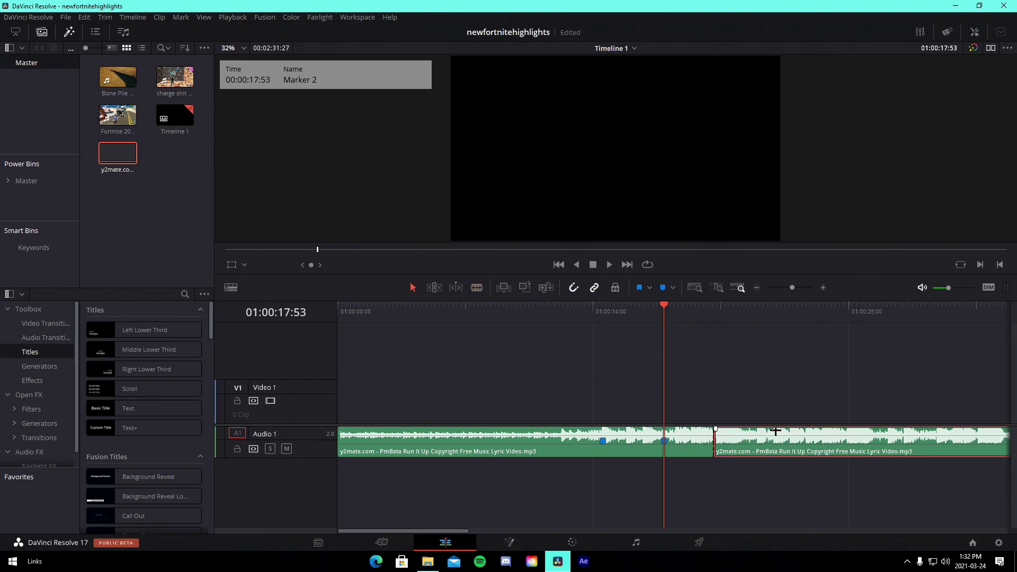
{"action": "key", "text": "Delete"}
{"action": "left_click_drag", "start_coordinate": [338, 439], "coordinate": [525, 439]}
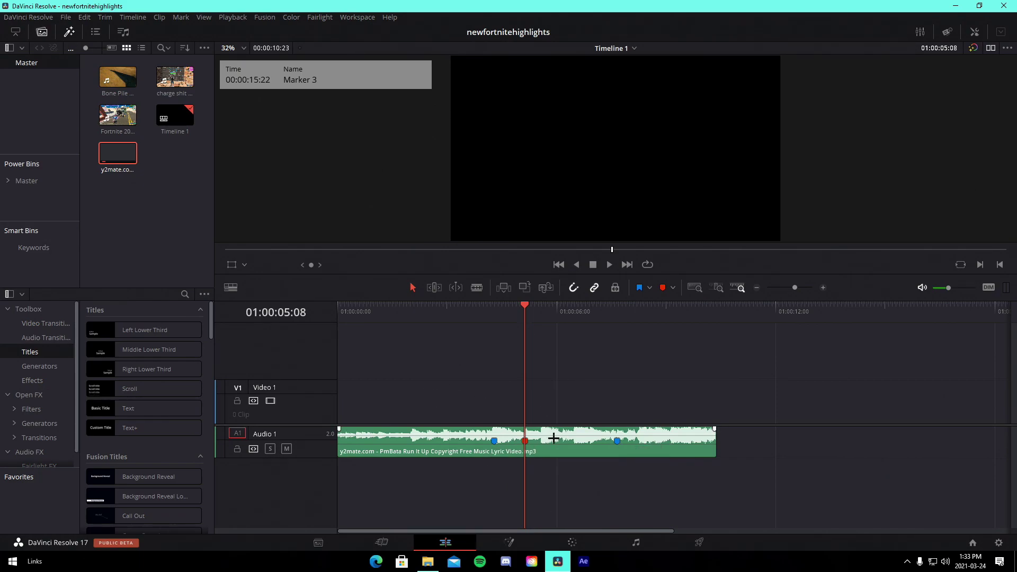
Step: Move the song down to Audio 2 and place the "charge shit on" clip on Video 1 above it
{"action": "left_click_drag", "start_coordinate": [448, 448], "coordinate": [448, 480]}
{"action": "left_click_drag", "start_coordinate": [173, 80], "coordinate": [424, 418]}
{"action": "left_click_drag", "start_coordinate": [795, 287], "coordinate": [791, 288]}
Step: Trim the start of the "charge shit on" clip and slide it so its shot lines up with the first blue marker
{"action": "left_click_drag", "start_coordinate": [378, 406], "coordinate": [572, 416]}
{"action": "left_click_drag", "start_coordinate": [610, 408], "coordinate": [432, 411]}
{"action": "left_click_drag", "start_coordinate": [398, 312], "coordinate": [395, 313]}
{"action": "left_click_drag", "start_coordinate": [792, 287], "coordinate": [796, 287]}
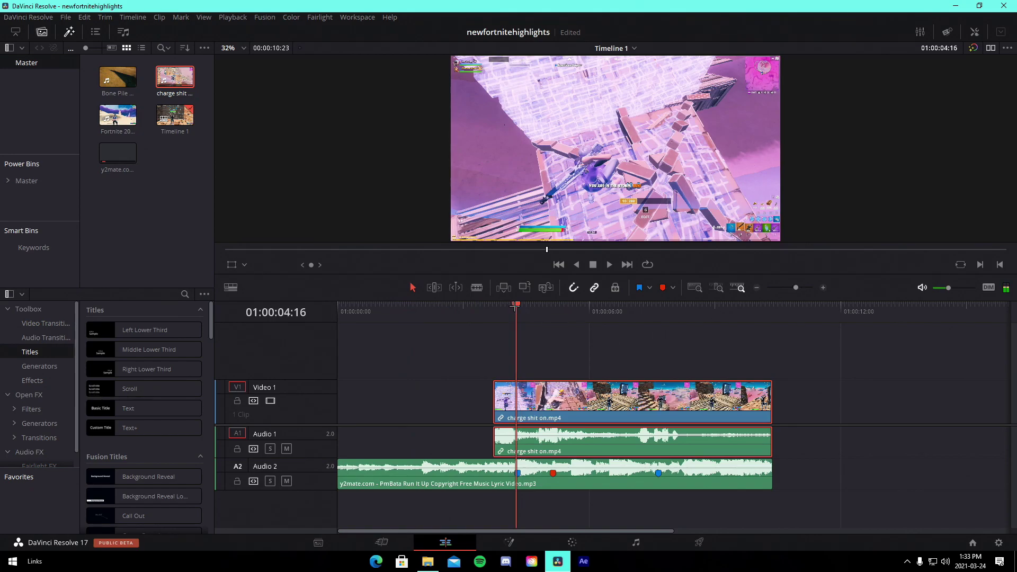
{"action": "left_click_drag", "start_coordinate": [515, 306], "coordinate": [519, 309]}
{"action": "left_click_drag", "start_coordinate": [603, 397], "coordinate": [554, 398]}
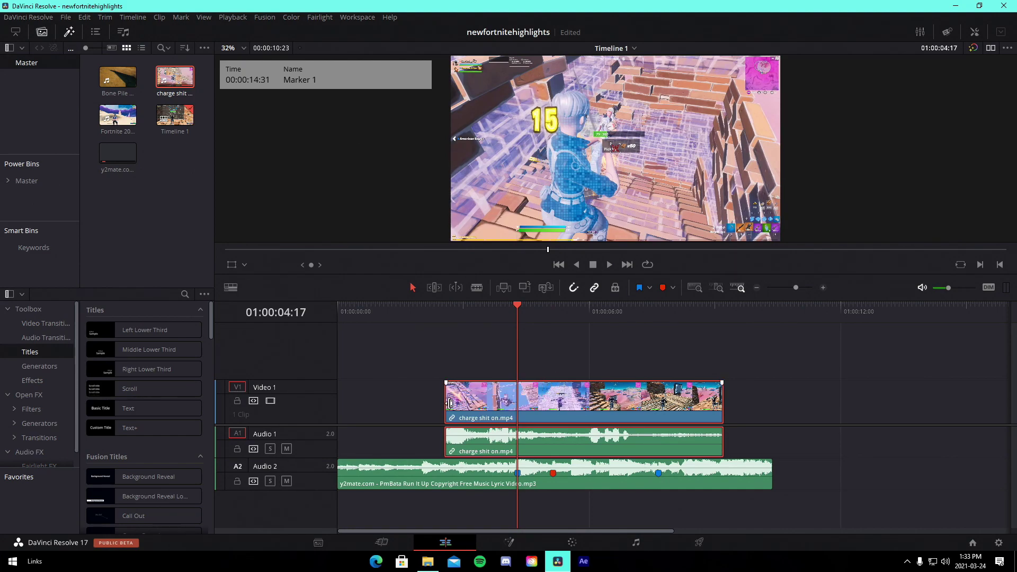
Step: Extend the "charge shit on" clip's start back to the timeline start and trim its end to the red marker
{"action": "left_click_drag", "start_coordinate": [451, 404], "coordinate": [339, 403]}
{"action": "left_click_drag", "start_coordinate": [722, 399], "coordinate": [552, 398]}
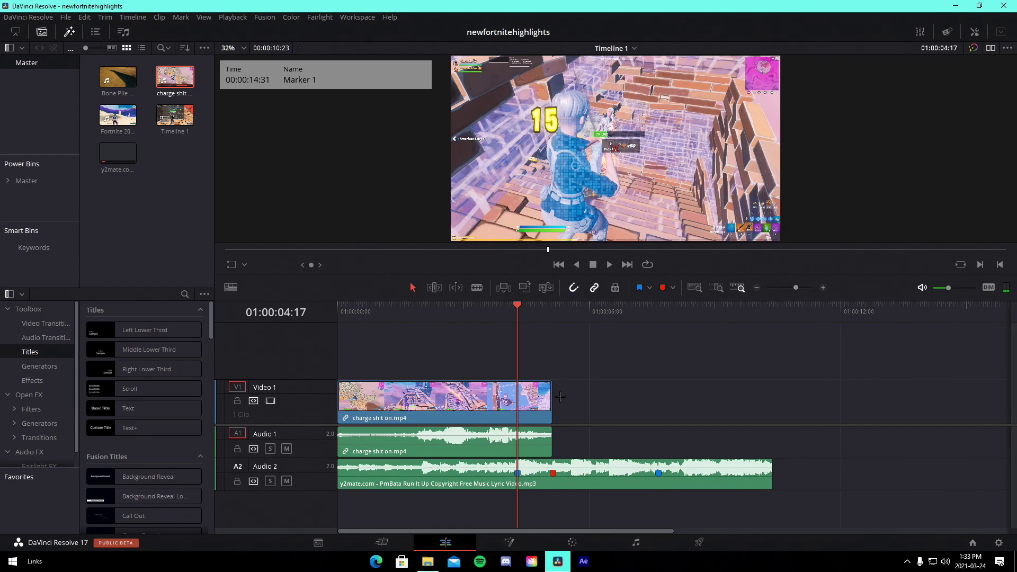
{"action": "mouse_move", "coordinate": [479, 314]}
{"action": "left_mouse_down"}
{"action": "mouse_move", "coordinate": [551, 314]}
{"action": "mouse_move", "coordinate": [519, 317]}
{"action": "left_mouse_up"}
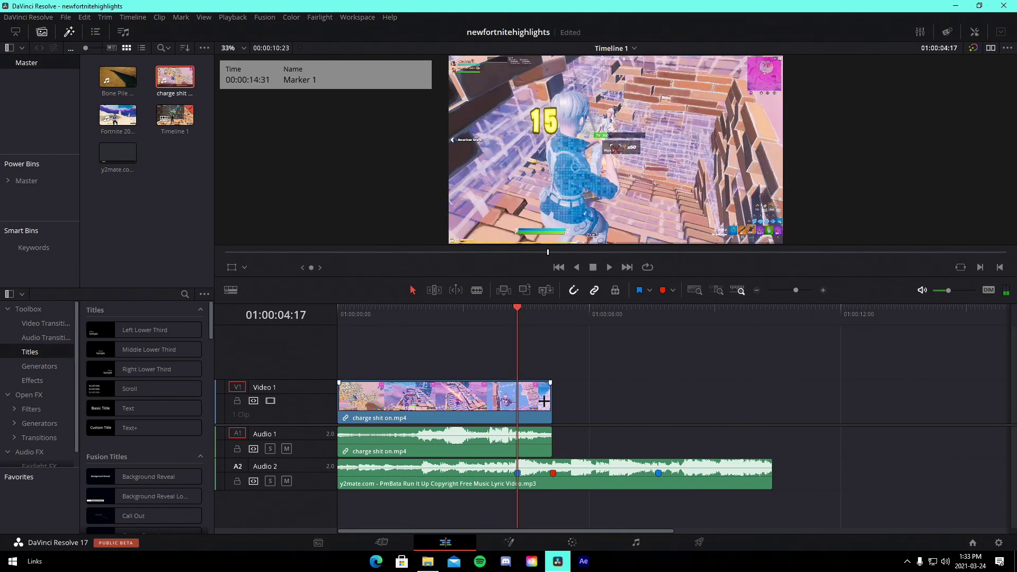
Step: Unlink the video and audio of the "charge shit on" clip
{"action": "scroll", "coordinate": [500, 417], "scroll_direction": "down", "scroll_amount": 2}
{"action": "right_click", "coordinate": [464, 409]}
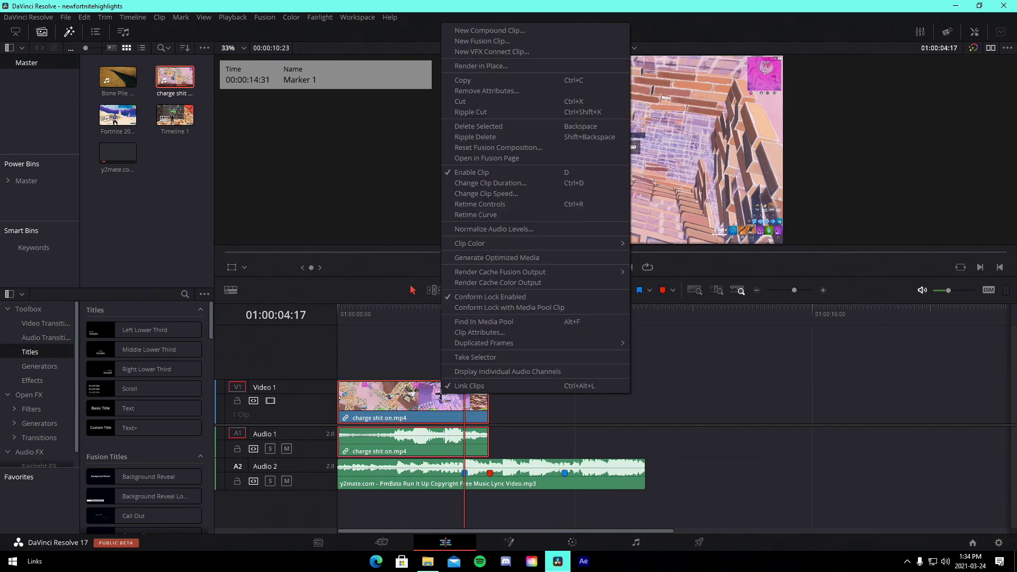
{"action": "left_click", "coordinate": [474, 388]}
{"action": "left_click", "coordinate": [524, 391]}
Step: Enable Retime Controls on the first video clip and add three speed points around the shot, including at 01:00:04:17 and 01:00:04:03
{"action": "right_click", "coordinate": [422, 400]}
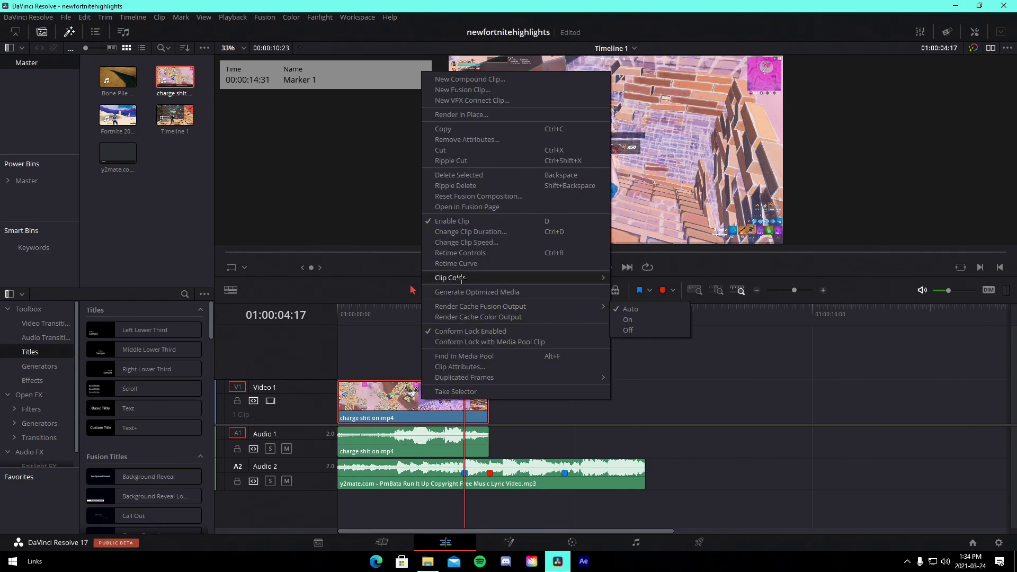
{"action": "left_click", "coordinate": [460, 256]}
{"action": "left_click", "coordinate": [418, 417]}
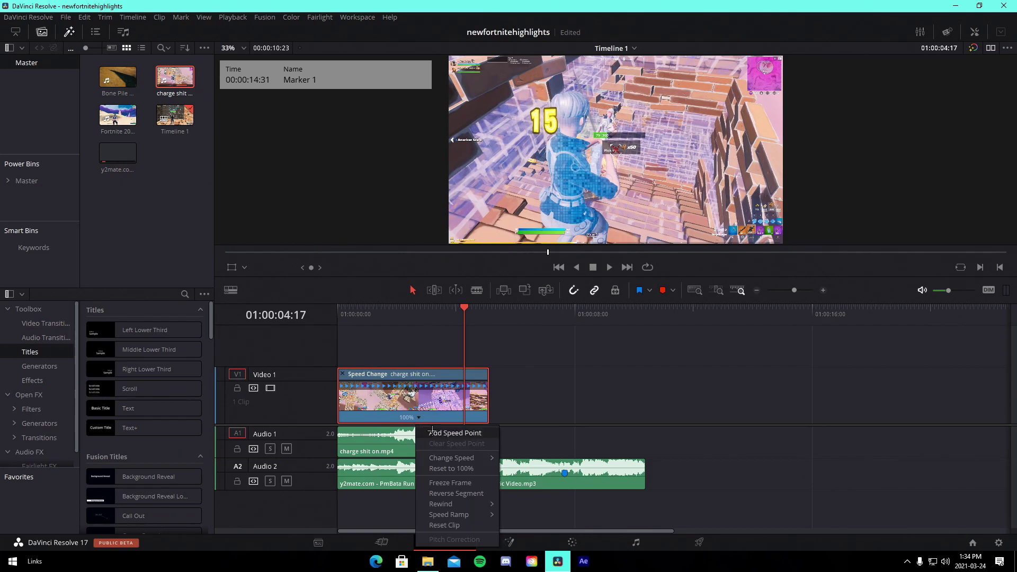
{"action": "left_click", "coordinate": [433, 433]}
{"action": "left_click_drag", "start_coordinate": [793, 290], "coordinate": [799, 289]}
{"action": "left_click_drag", "start_coordinate": [567, 314], "coordinate": [656, 314]}
{"action": "left_click", "coordinate": [500, 418]}
{"action": "left_click", "coordinate": [532, 433]}
{"action": "left_click", "coordinate": [658, 418]}
{"action": "left_click", "coordinate": [694, 433]}
Step: Slow the first clip's second and last speed segments to 50% and speed up the short segment between them
{"action": "left_click", "coordinate": [645, 418]}
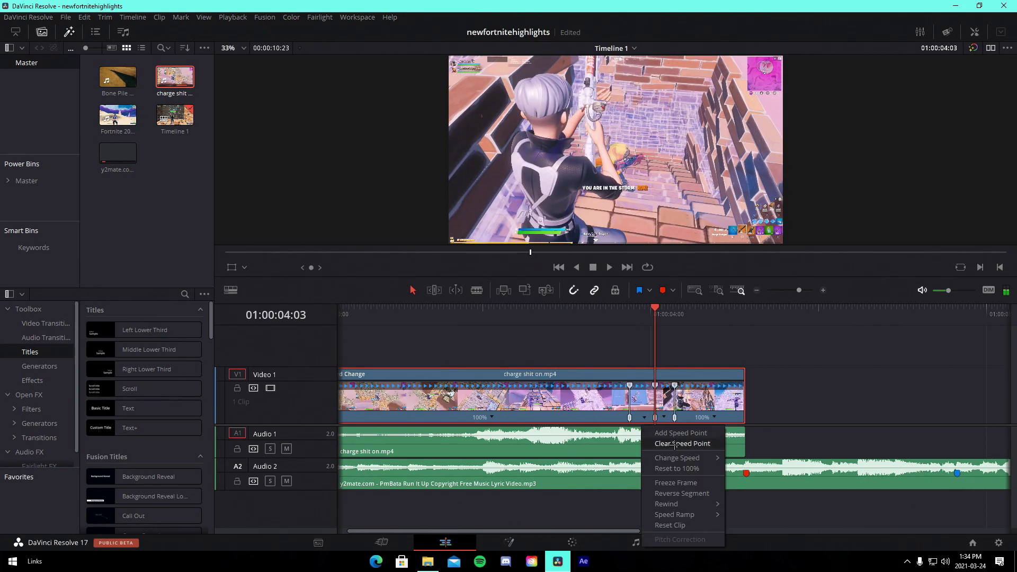
{"action": "left_click", "coordinate": [688, 418]}
{"action": "mouse_move", "coordinate": [742, 457]}
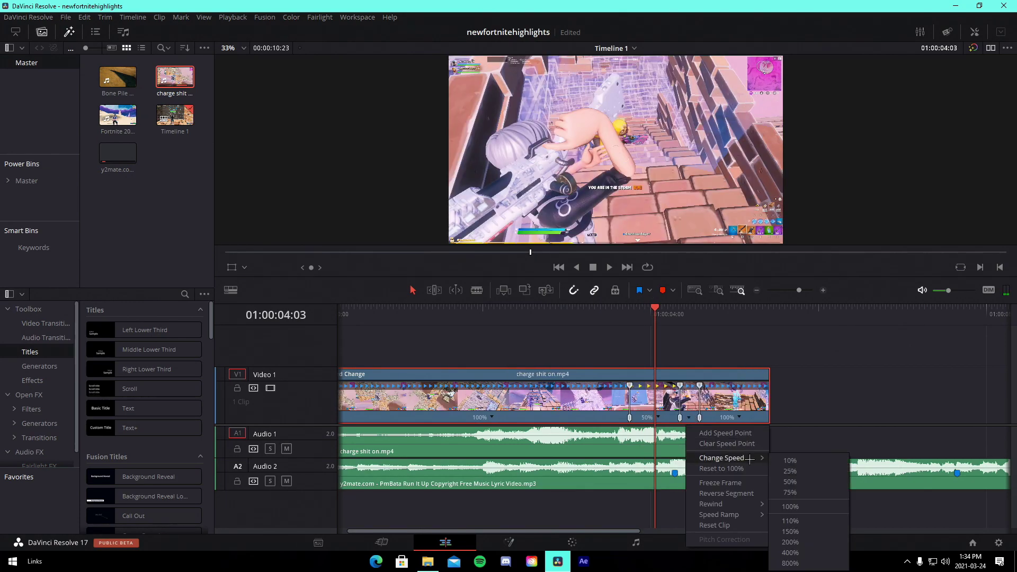
{"action": "left_click", "coordinate": [806, 509]}
{"action": "left_click", "coordinate": [730, 417]}
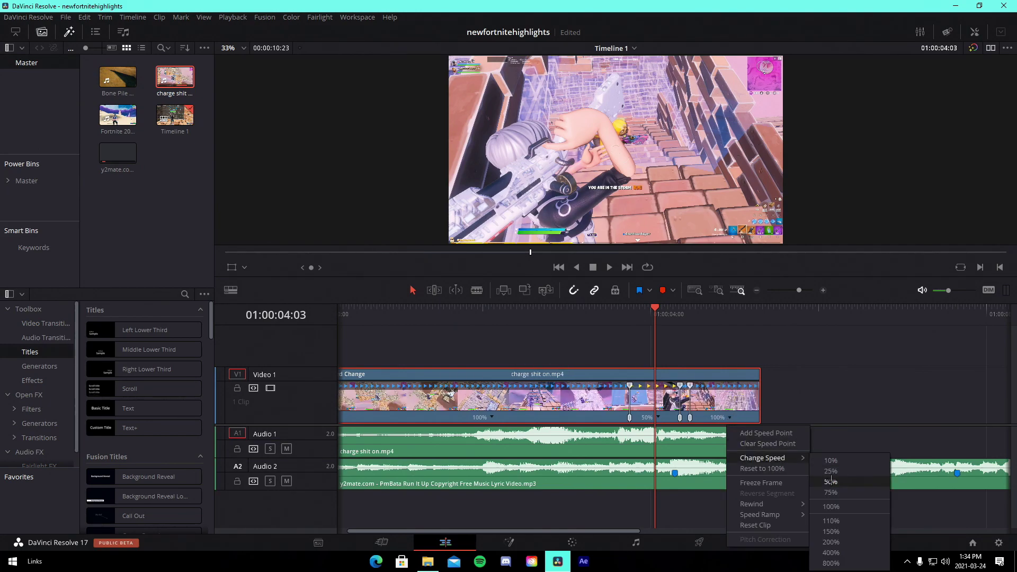
{"action": "left_click", "coordinate": [829, 509]}
Step: Fine-tune the first clip's middle speed point so the shot lands on the first blue marker
{"action": "left_click", "coordinate": [661, 308]}
{"action": "left_click_drag", "start_coordinate": [665, 302], "coordinate": [674, 323]}
{"action": "left_click", "coordinate": [674, 330]}
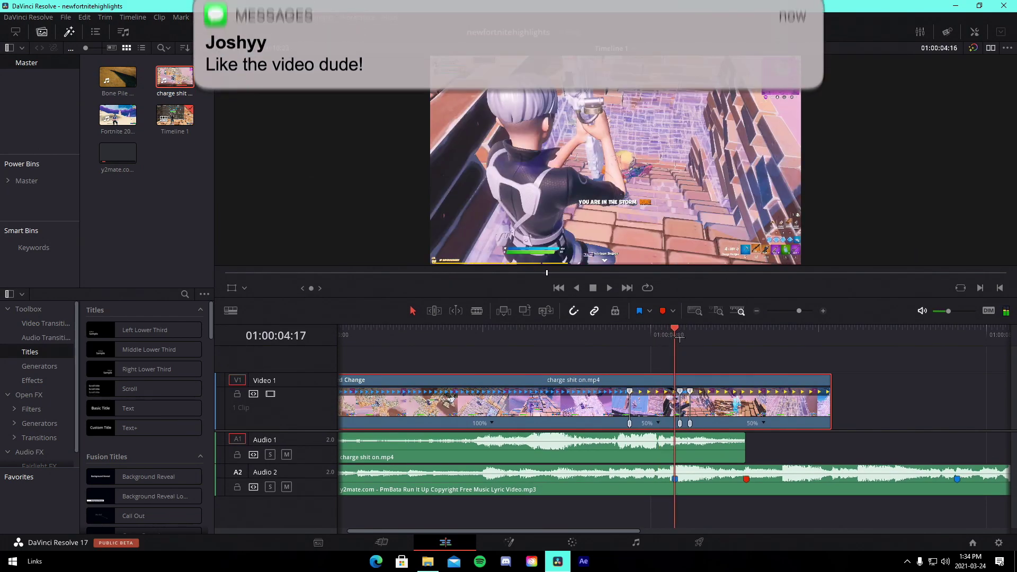
{"action": "left_click_drag", "start_coordinate": [681, 424], "coordinate": [680, 424]}
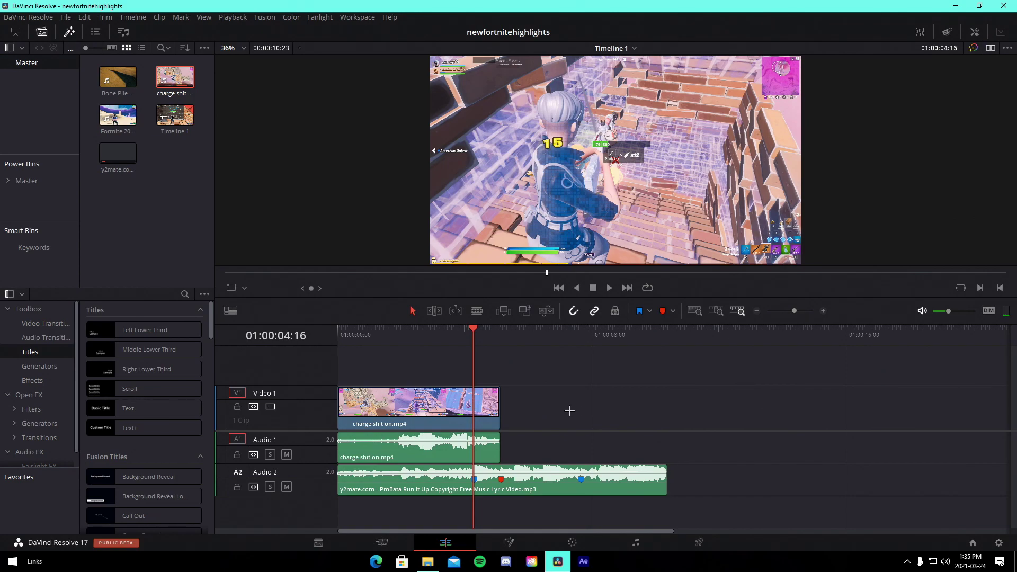
Step: Add the Fortnite 2021.01.05 clip to Video 1 after the first clip, starting at the second blue marker
{"action": "left_click_drag", "start_coordinate": [117, 115], "coordinate": [875, 420]}
{"action": "scroll", "coordinate": [563, 414], "scroll_direction": "down", "scroll_amount": 3}
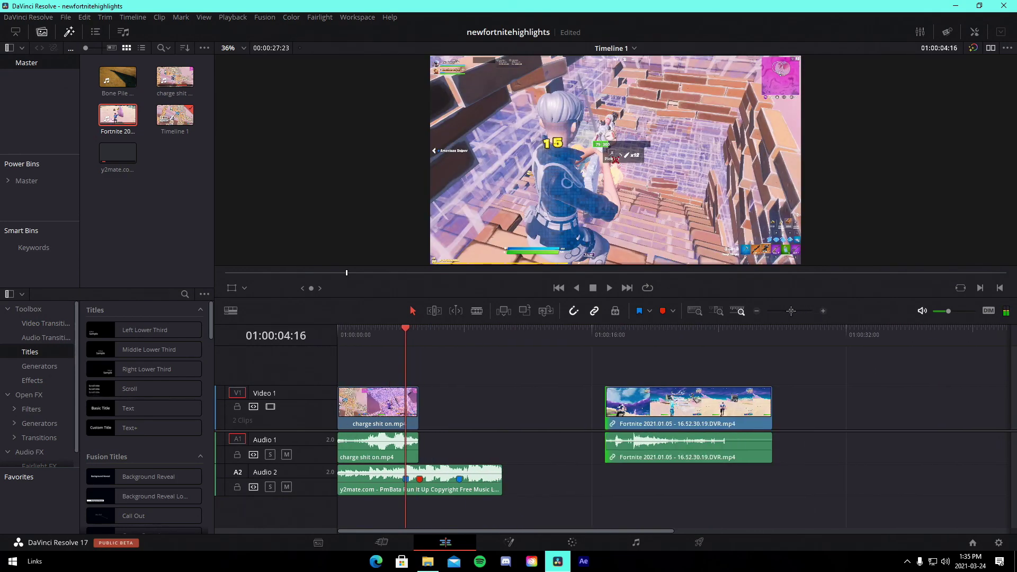
{"action": "left_click_drag", "start_coordinate": [563, 414], "coordinate": [413, 413]}
{"action": "left_click", "coordinate": [439, 331]}
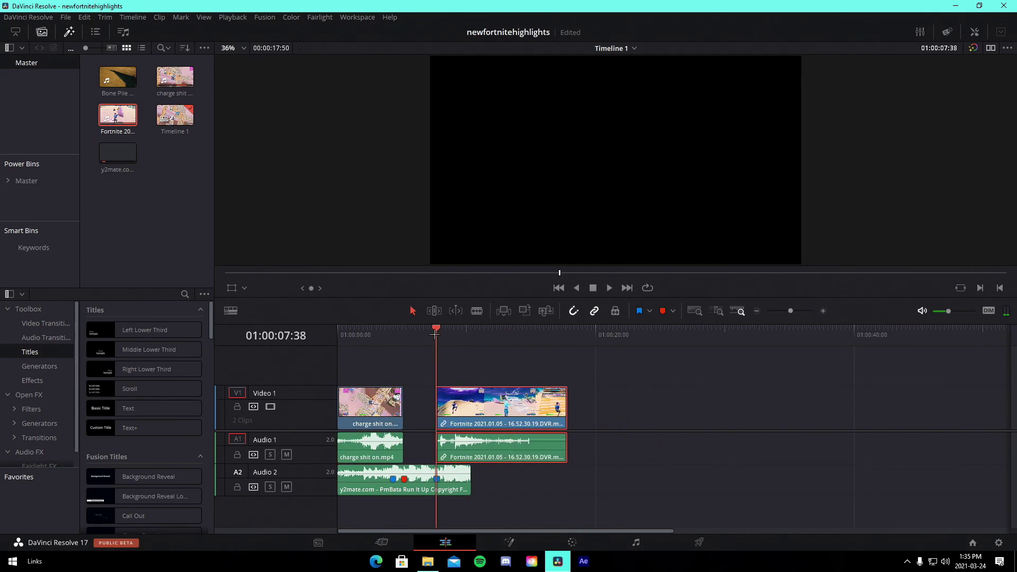
Step: Align the Fortnite clip's shot with the second blue marker at 01:00:07:39, fitting the clip between the red marker and the song's end
{"action": "scroll", "coordinate": [604, 441], "scroll_direction": "up", "scroll_amount": 2}
{"action": "left_click_drag", "start_coordinate": [793, 311], "coordinate": [801, 312]}
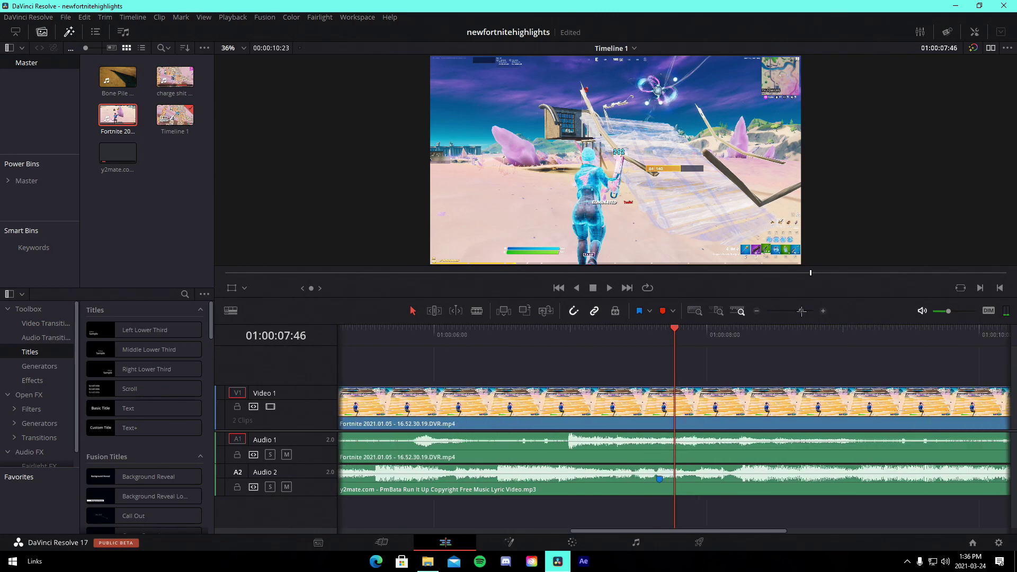
{"action": "key", "text": "Left"}
{"action": "key", "text": "Left"}
{"action": "key", "text": "Left"}
{"action": "key", "text": "Left"}
{"action": "key", "text": "Left"}
{"action": "key", "text": "Left"}
{"action": "key", "text": "Left"}
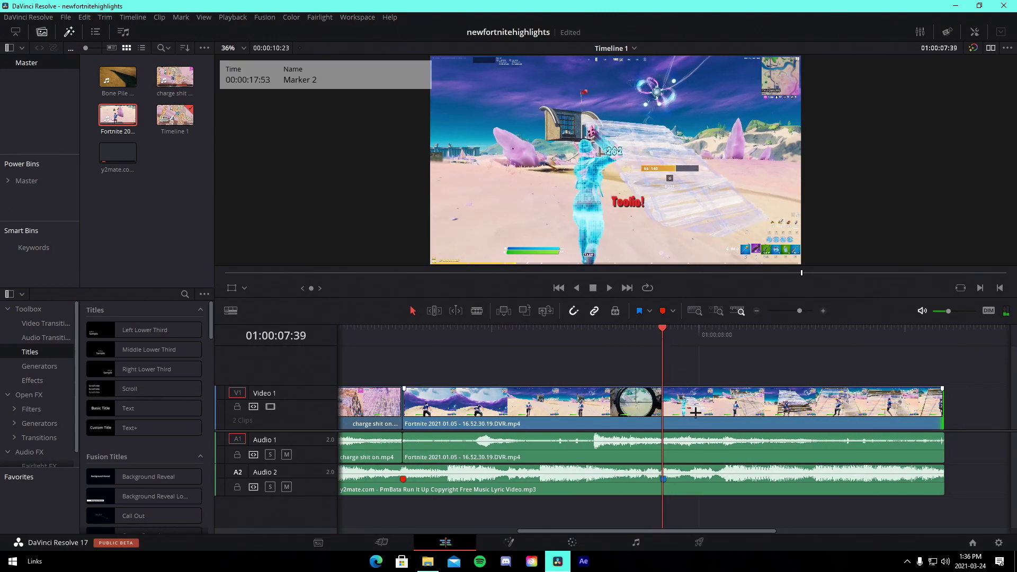
Step: Open the Fortnite clip's Retime Curve, show the Retime Speed curve and add a keyframe at 01:00:07:39
{"action": "right_click", "coordinate": [697, 411]}
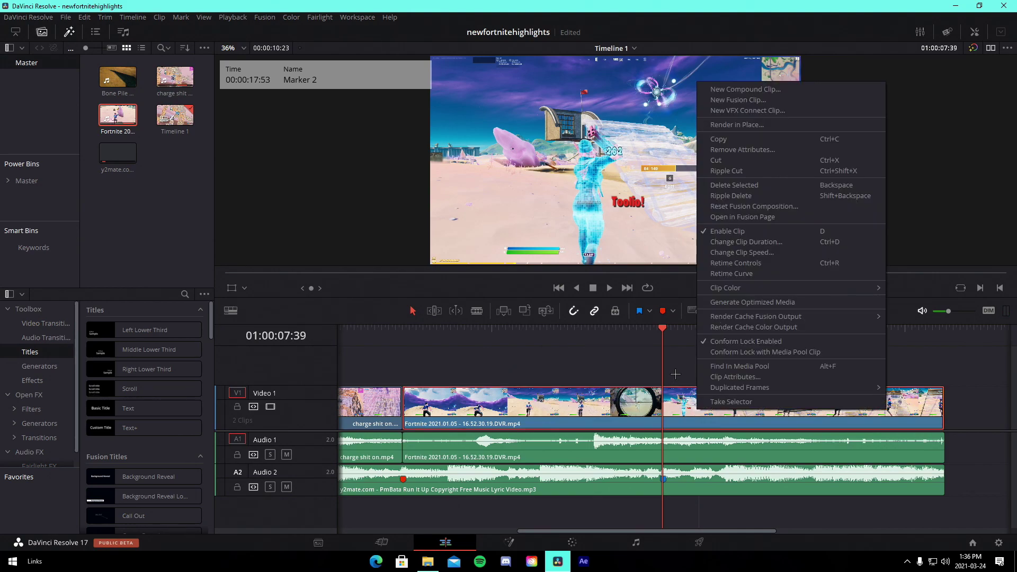
{"action": "left_click", "coordinate": [732, 273]}
{"action": "left_click", "coordinate": [406, 404]}
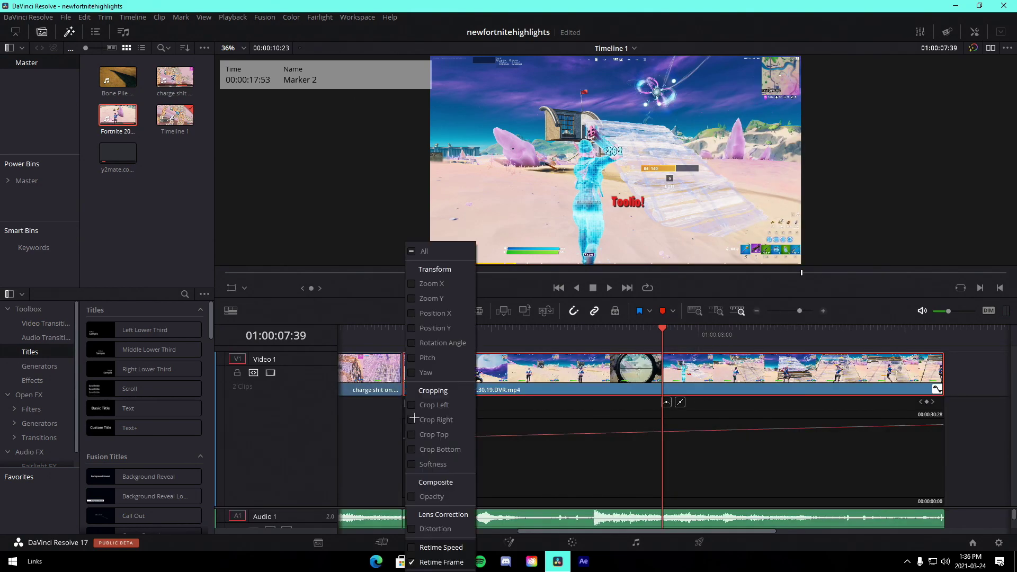
{"action": "left_click", "coordinate": [410, 548]}
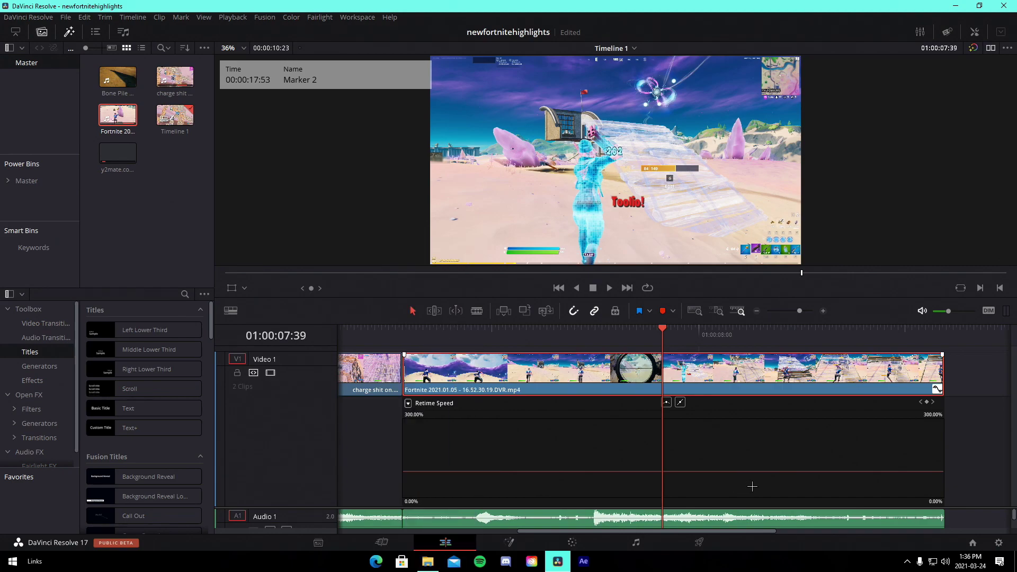
{"action": "left_click", "coordinate": [927, 401]}
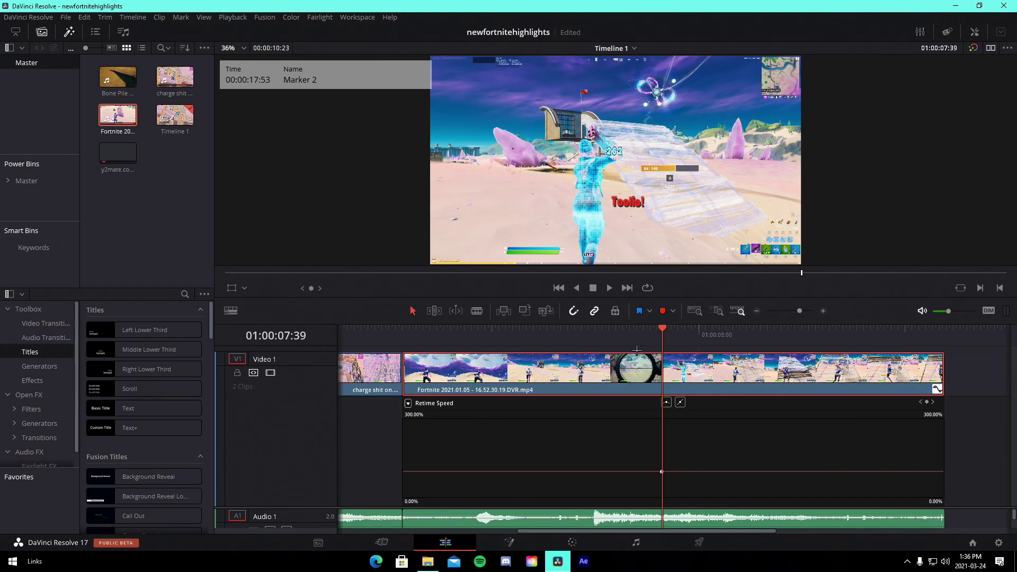
Step: Go back seven frames to 01:00:07:32 and raise the retime speed sharply between there and the shot keyframe
{"action": "key", "text": "Left"}
{"action": "key", "text": "Left"}
{"action": "key", "text": "Left"}
{"action": "key", "text": "Left"}
{"action": "key", "text": "Left"}
{"action": "key", "text": "Left"}
{"action": "key", "text": "Left"}
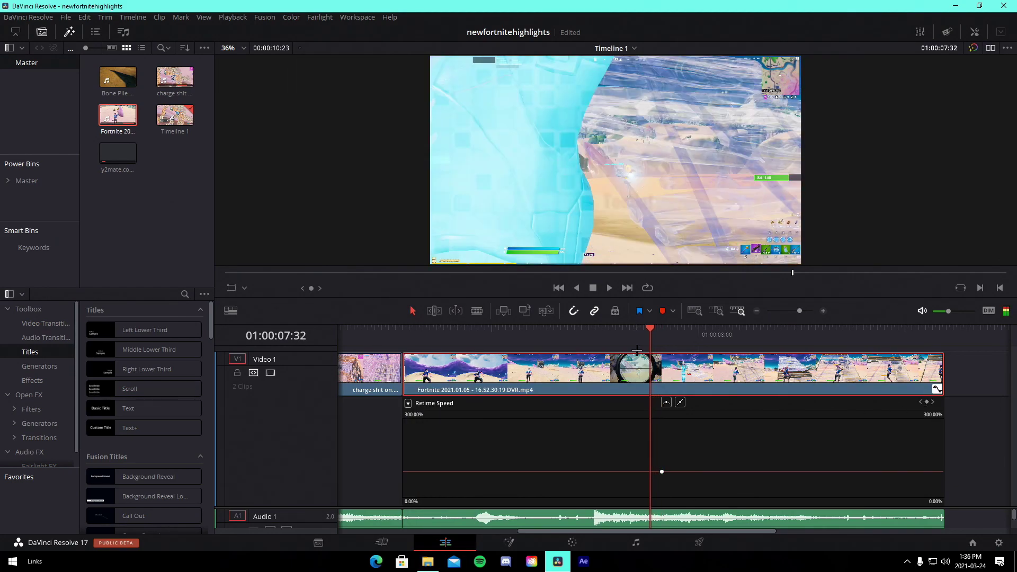
{"action": "left_click_drag", "start_coordinate": [656, 471], "coordinate": [648, 101]}
{"action": "key", "text": "space"}
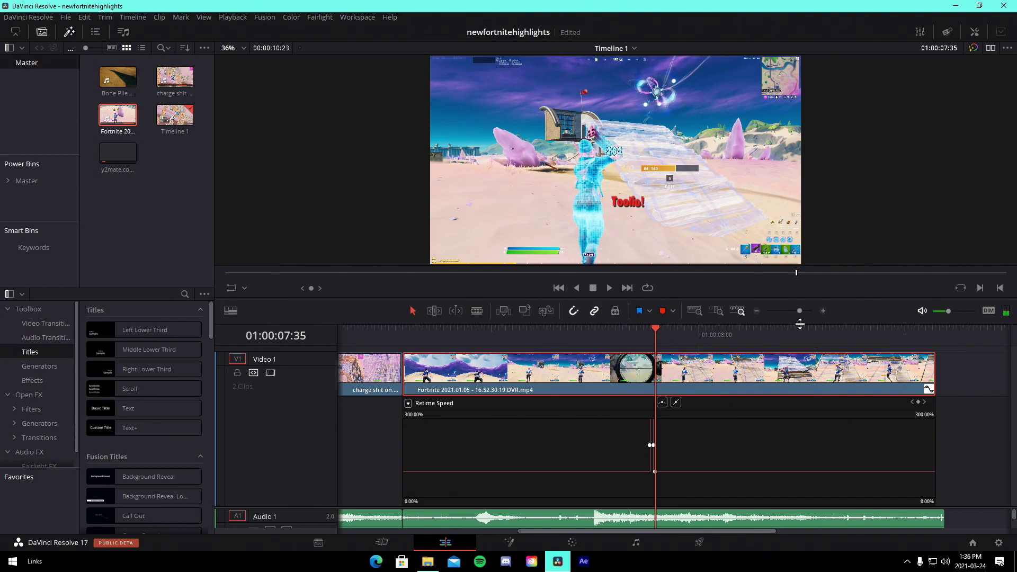
{"action": "scroll", "coordinate": [800, 326], "scroll_direction": "up", "scroll_amount": 5}
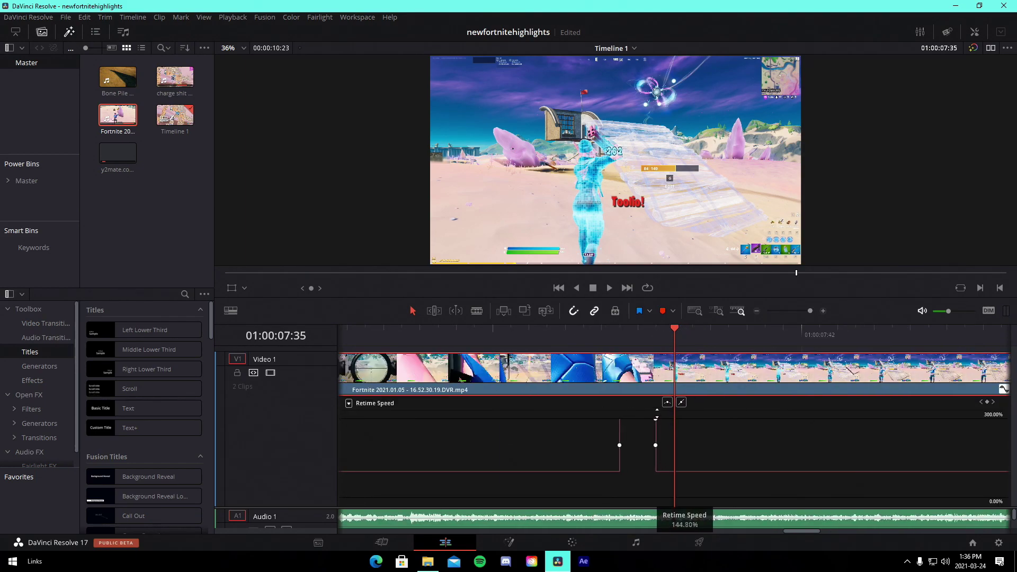
Step: Lower the retime speed after the shot and smooth the speed keyframes into eased curves
{"action": "left_click_drag", "start_coordinate": [691, 471], "coordinate": [690, 521]}
{"action": "left_click_drag", "start_coordinate": [600, 446], "coordinate": [518, 449]}
{"action": "left_click", "coordinate": [657, 451]}
{"action": "left_click", "coordinate": [666, 403]}
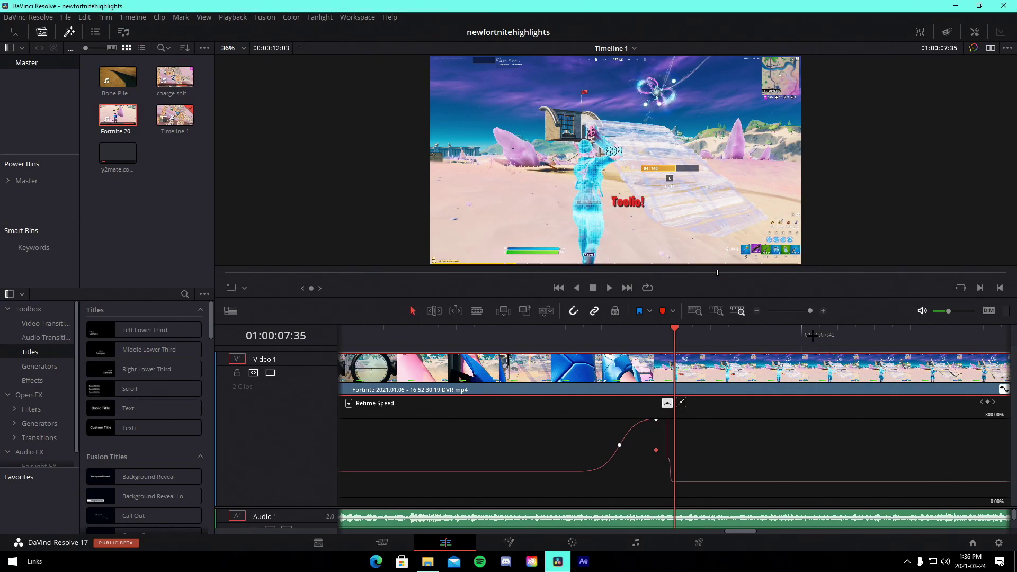
Step: Shift the retimed Fortnite clip later to realign its shot with the second blue marker and shorten its end
{"action": "scroll", "coordinate": [740, 477], "scroll_direction": "down", "scroll_amount": 1}
{"action": "scroll", "coordinate": [739, 514], "scroll_direction": "down", "scroll_amount": 1}
{"action": "mouse_move", "coordinate": [691, 339]}
{"action": "left_mouse_down"}
{"action": "mouse_move", "coordinate": [713, 340]}
{"action": "mouse_move", "coordinate": [701, 341]}
{"action": "left_mouse_up"}
{"action": "left_click_drag", "start_coordinate": [742, 370], "coordinate": [767, 370]}
{"action": "left_click_drag", "start_coordinate": [804, 311], "coordinate": [796, 311]}
{"action": "left_click_drag", "start_coordinate": [894, 375], "coordinate": [813, 373]}
{"action": "key", "text": "ctrl+z"}
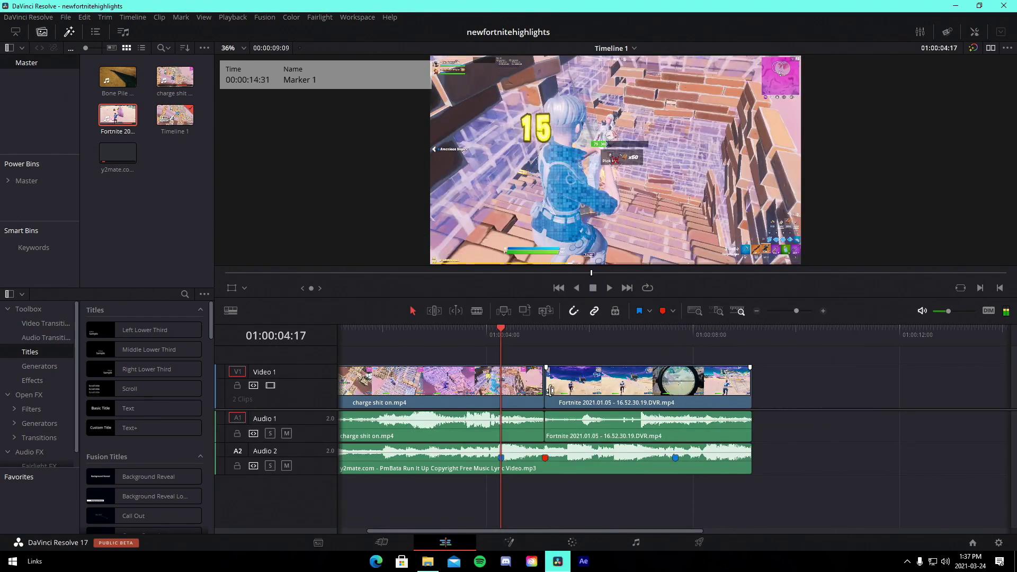
Step: Add an adjustment clip above the first gameplay clip, spanning from the first blue marker at 01:00:04:17 to the cut
{"action": "left_click_drag", "start_coordinate": [493, 339], "coordinate": [636, 337]}
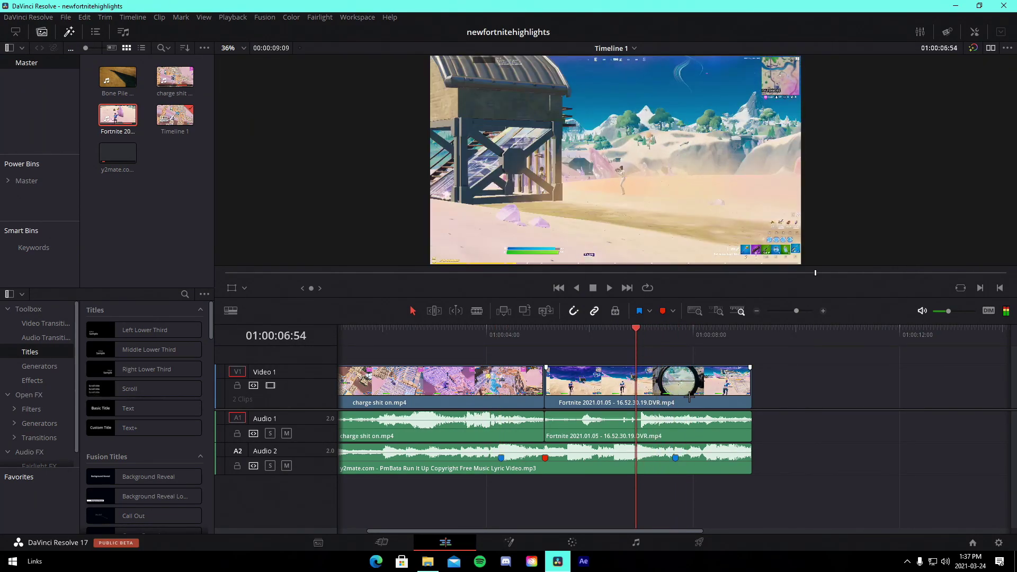
{"action": "left_click_drag", "start_coordinate": [797, 311], "coordinate": [797, 310]}
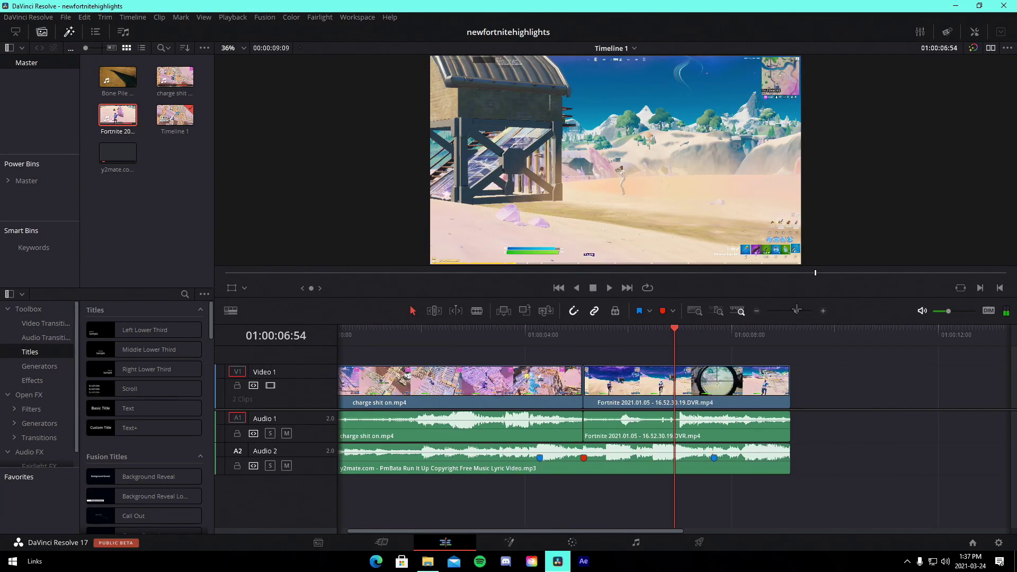
{"action": "left_click", "coordinate": [537, 333]}
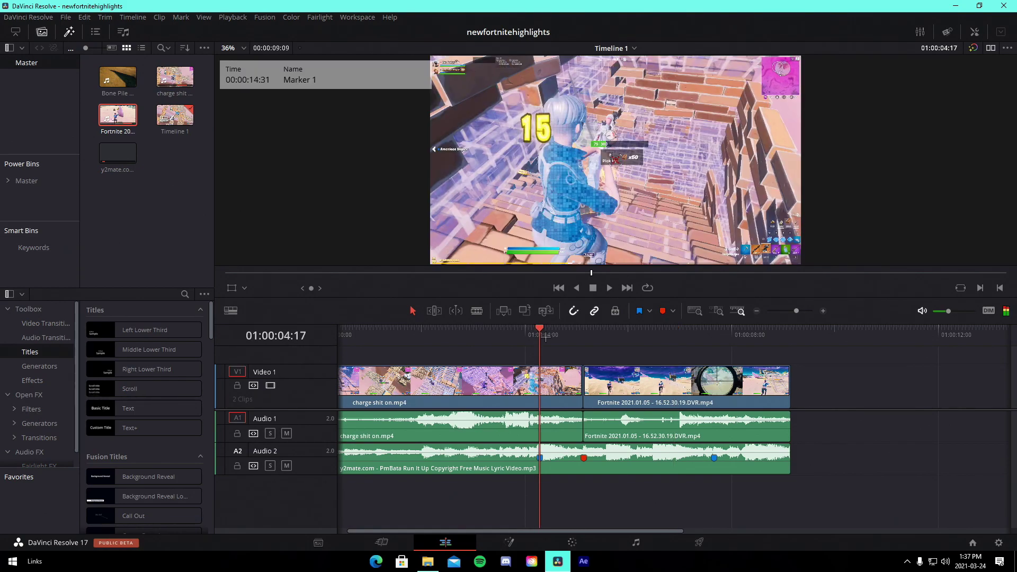
{"action": "left_click", "coordinate": [32, 381]}
{"action": "left_click_drag", "start_coordinate": [152, 330], "coordinate": [551, 356]}
{"action": "left_click_drag", "start_coordinate": [799, 354], "coordinate": [587, 358]}
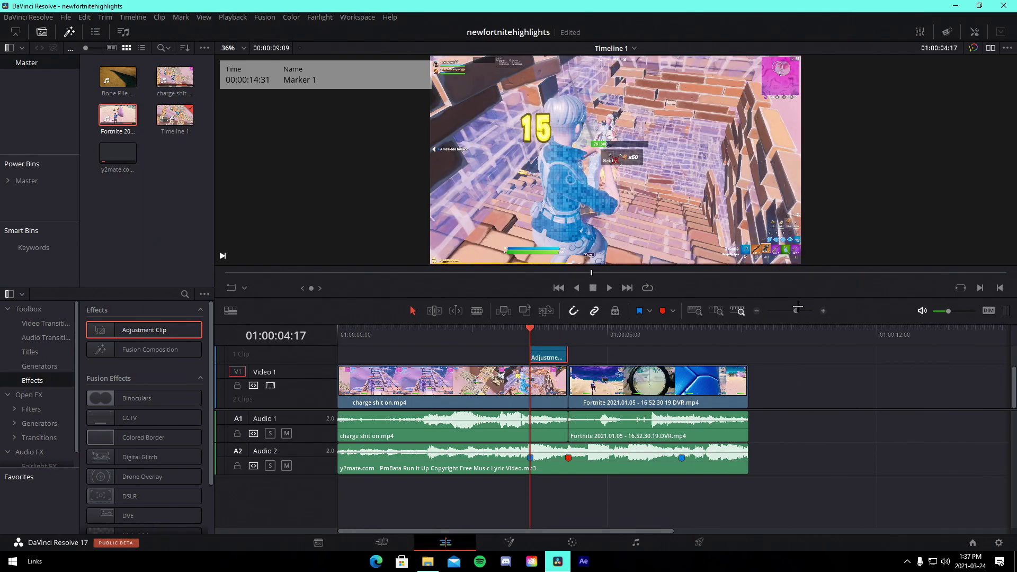
Step: Enlarge the timeline area so the adjustment clip's track is fully visible, and open the clip in the Fusion page
{"action": "scroll", "coordinate": [777, 332], "scroll_direction": "up", "scroll_amount": 3}
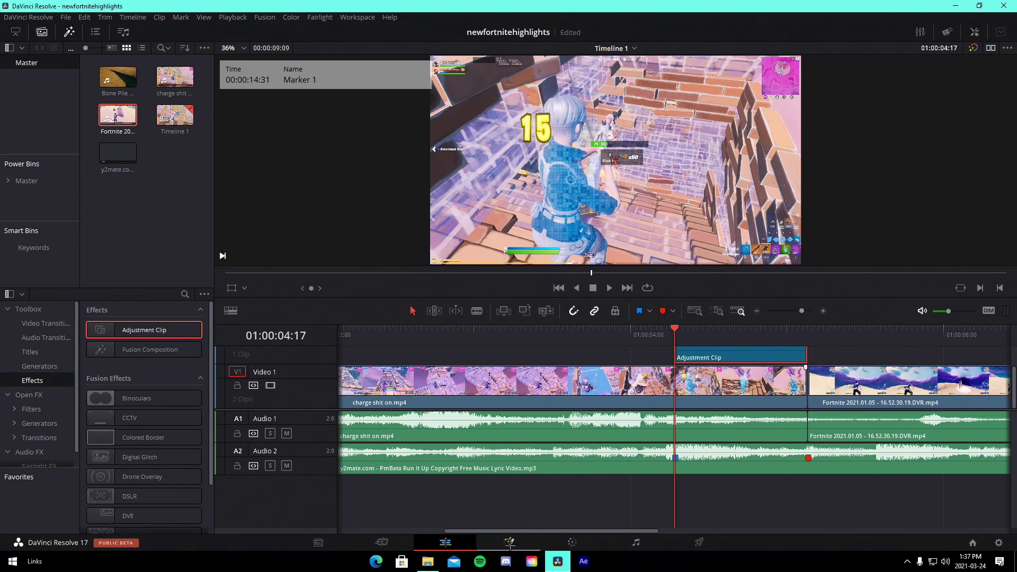
{"action": "scroll", "coordinate": [692, 402], "scroll_direction": "up", "scroll_amount": 1}
{"action": "scroll", "coordinate": [689, 397], "scroll_direction": "down", "scroll_amount": 1}
{"action": "left_click_drag", "start_coordinate": [627, 296], "coordinate": [627, 181]}
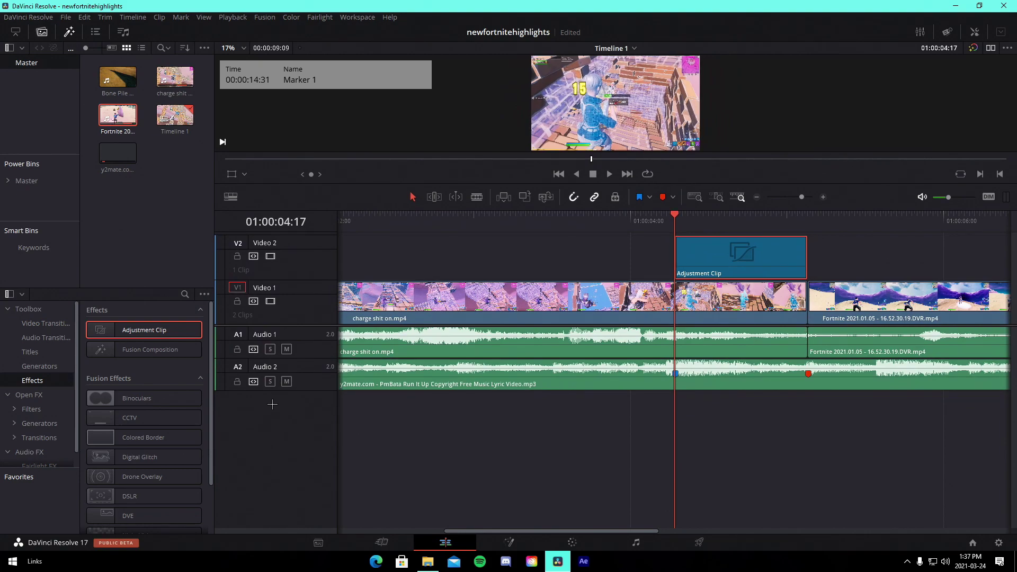
{"action": "left_click_drag", "start_coordinate": [306, 325], "coordinate": [339, 376]}
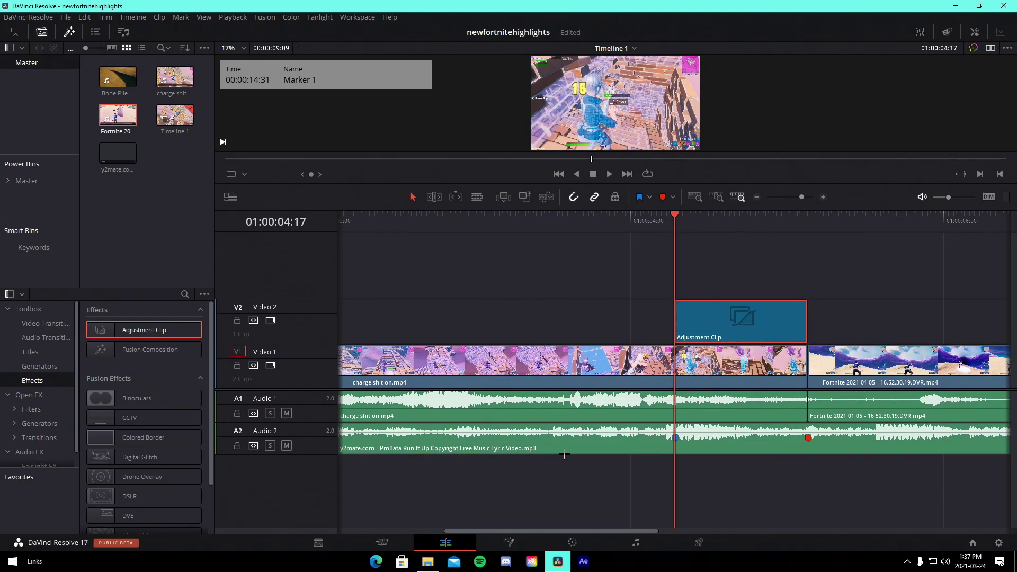
{"action": "left_click", "coordinate": [507, 541]}
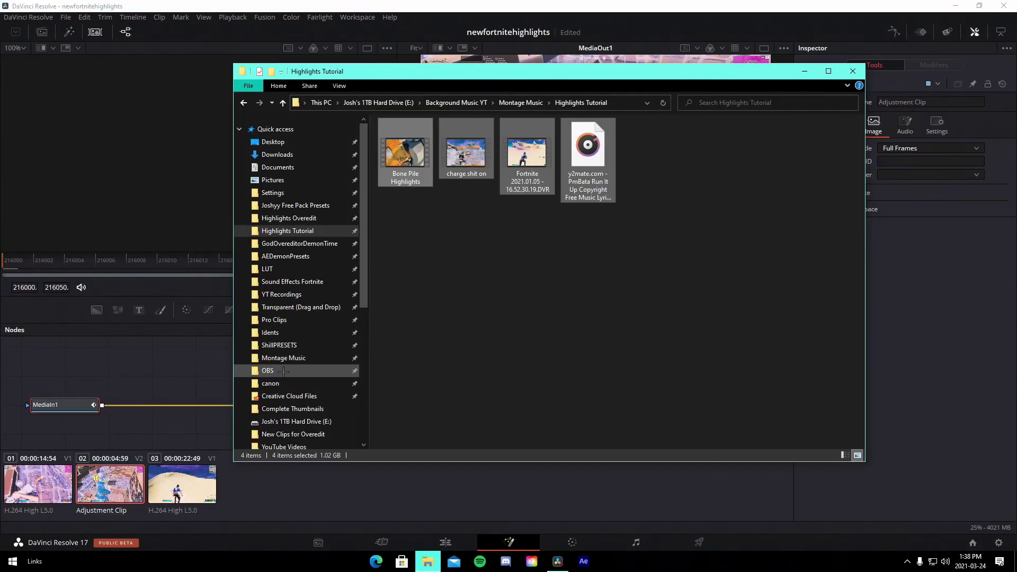
Step: Import the JoshyyHardImpactLensBlur preset from the Joshyy Free Pack Presets folder, wire its nodes between MediaIn1 and MediaOut1, and preview it
{"action": "scroll", "coordinate": [282, 370], "scroll_direction": "down", "scroll_amount": 1}
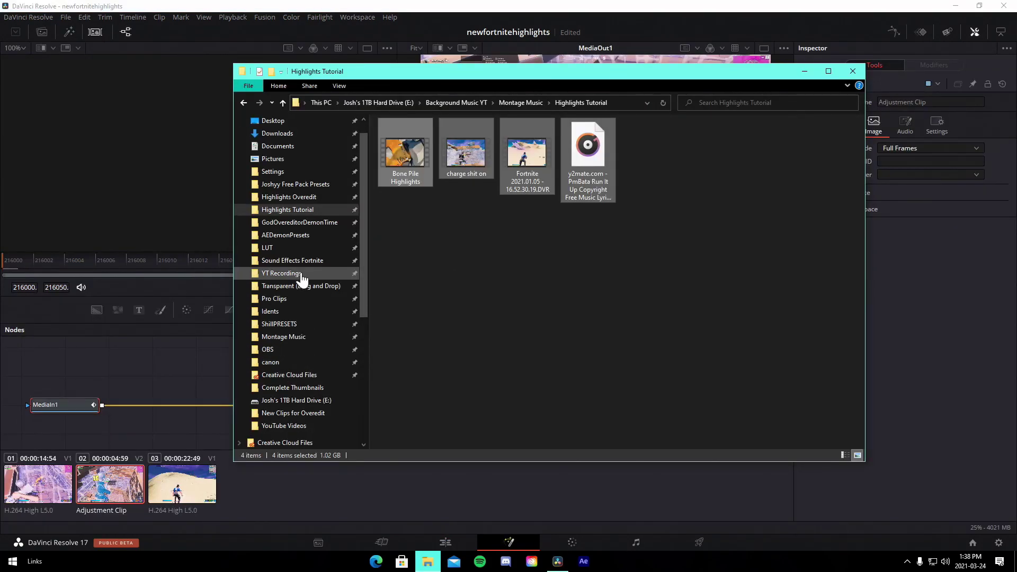
{"action": "left_click", "coordinate": [305, 185]}
{"action": "scroll", "coordinate": [459, 353], "scroll_direction": "down", "scroll_amount": 1}
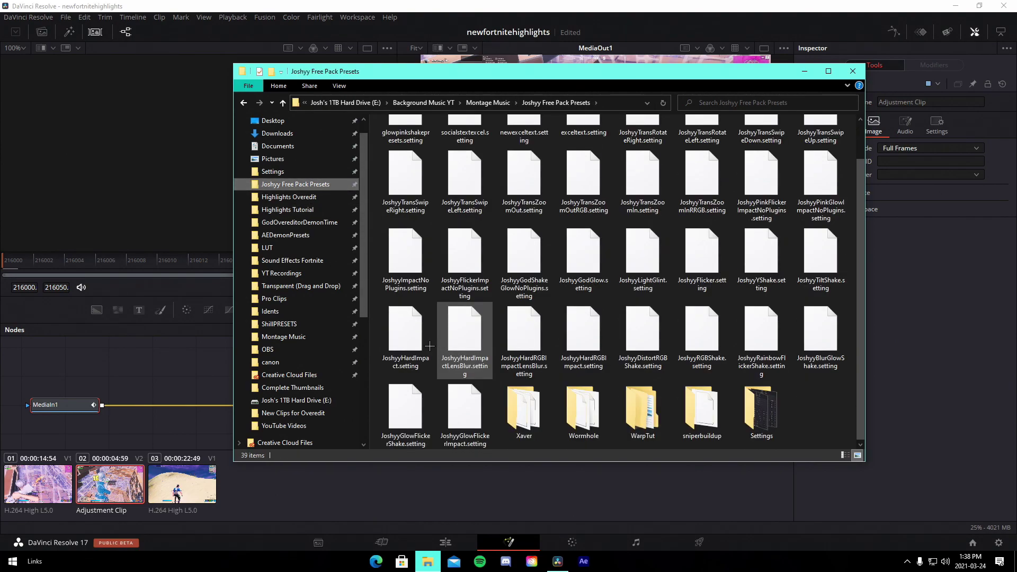
{"action": "left_click_drag", "start_coordinate": [465, 339], "coordinate": [164, 382]}
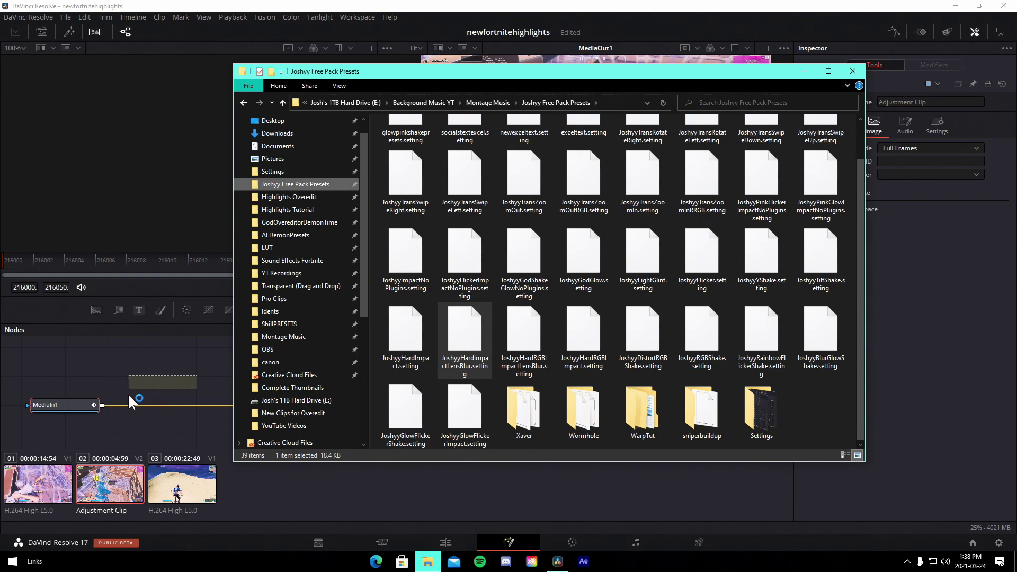
{"action": "left_click_drag", "start_coordinate": [156, 427], "coordinate": [126, 382]}
{"action": "left_click_drag", "start_coordinate": [460, 383], "coordinate": [466, 405]}
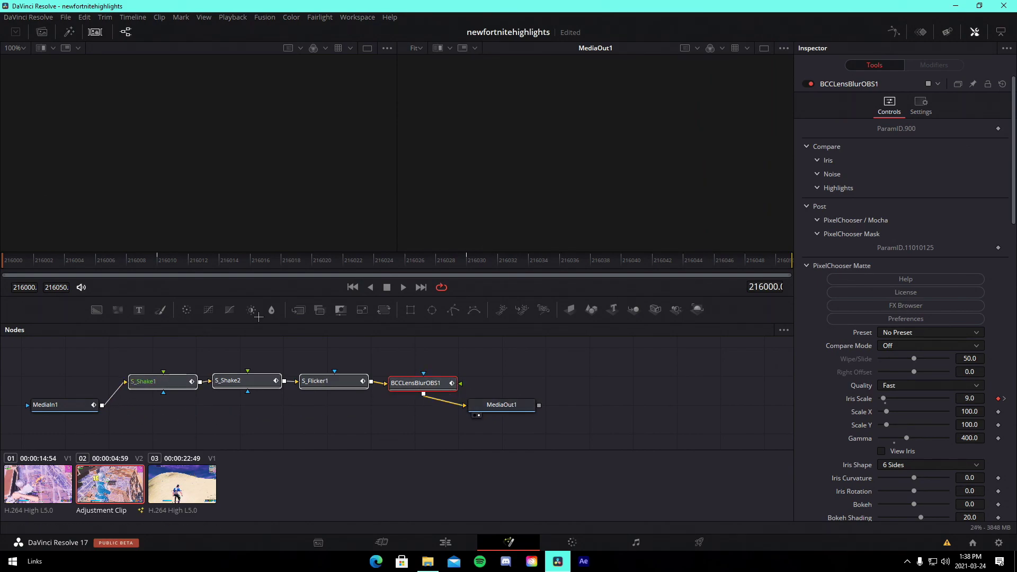
{"action": "left_click", "coordinate": [68, 342]}
{"action": "left_click_drag", "start_coordinate": [19, 269], "coordinate": [742, 280]}
Step: Wire the second adjustment clip's preset from MediaIn1 into S_Shake1 and from S_Flicker1 to MediaOut1, and reduce S_Glow1's Brightness to 0.433
{"action": "left_click_drag", "start_coordinate": [89, 379], "coordinate": [147, 405]}
{"action": "left_click_drag", "start_coordinate": [402, 402], "coordinate": [450, 380]}
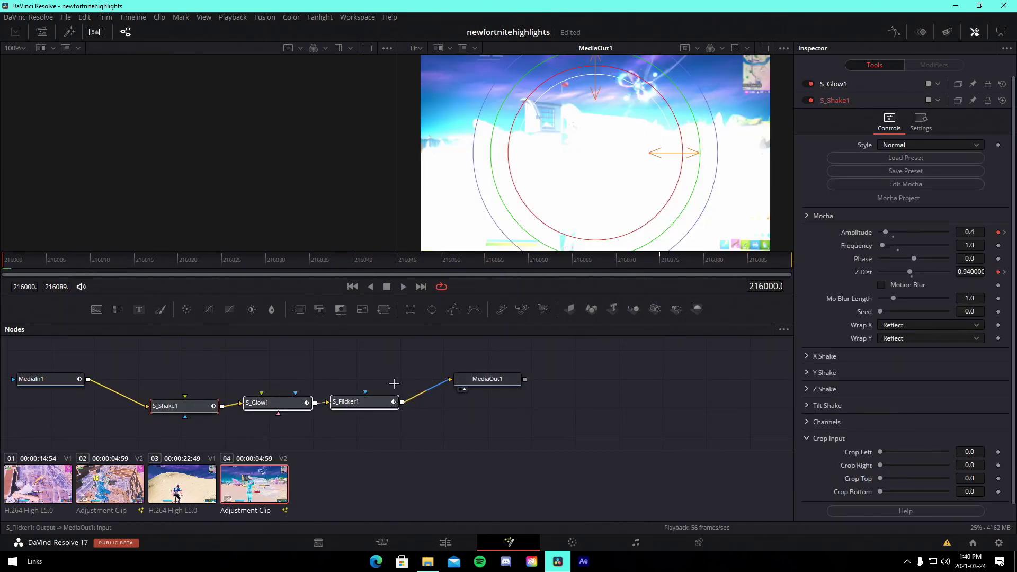
{"action": "left_click", "coordinate": [277, 403]}
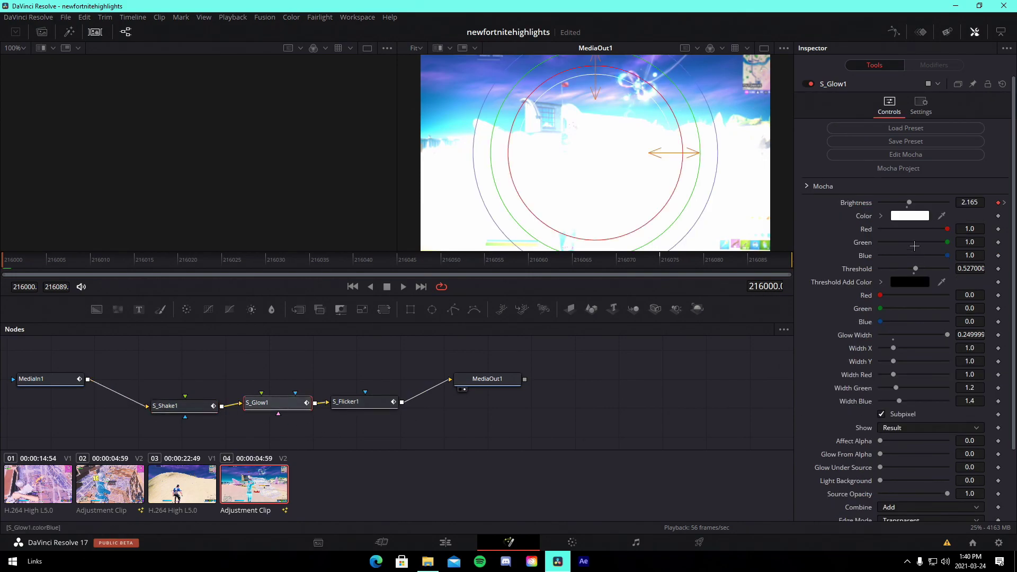
{"action": "left_click_drag", "start_coordinate": [906, 202], "coordinate": [885, 201]}
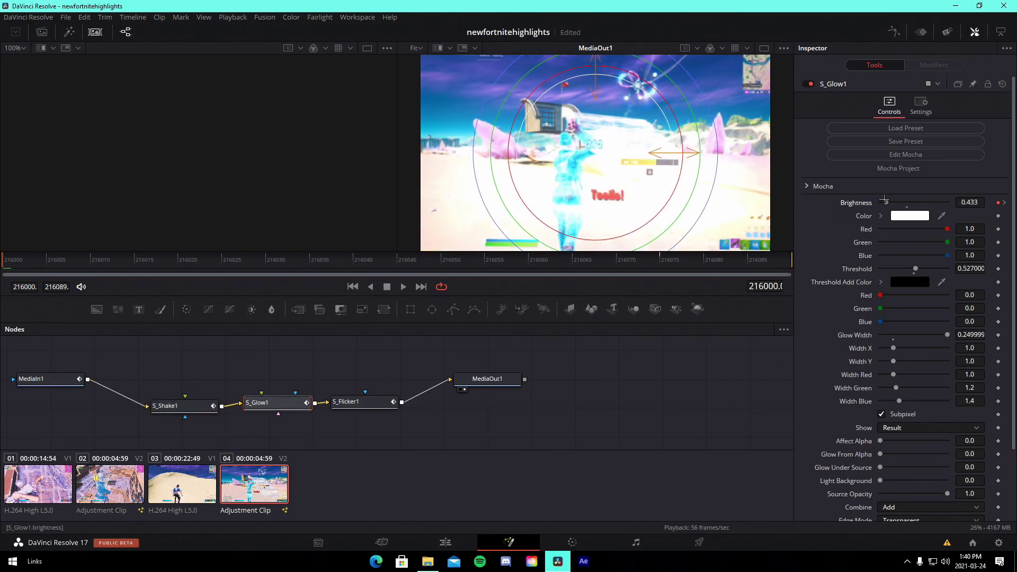
{"action": "left_click", "coordinate": [909, 215]}
{"action": "left_click", "coordinate": [516, 240]}
{"action": "left_click", "coordinate": [615, 382]}
{"action": "left_click", "coordinate": [363, 403]}
Step: Return to the Edit page and place the playhead on the cut between the two gameplay clips at 01:00:05:08
{"action": "left_click", "coordinate": [446, 542]}
{"action": "left_click_drag", "start_coordinate": [794, 220], "coordinate": [640, 266]}
{"action": "left_click", "coordinate": [671, 307]}
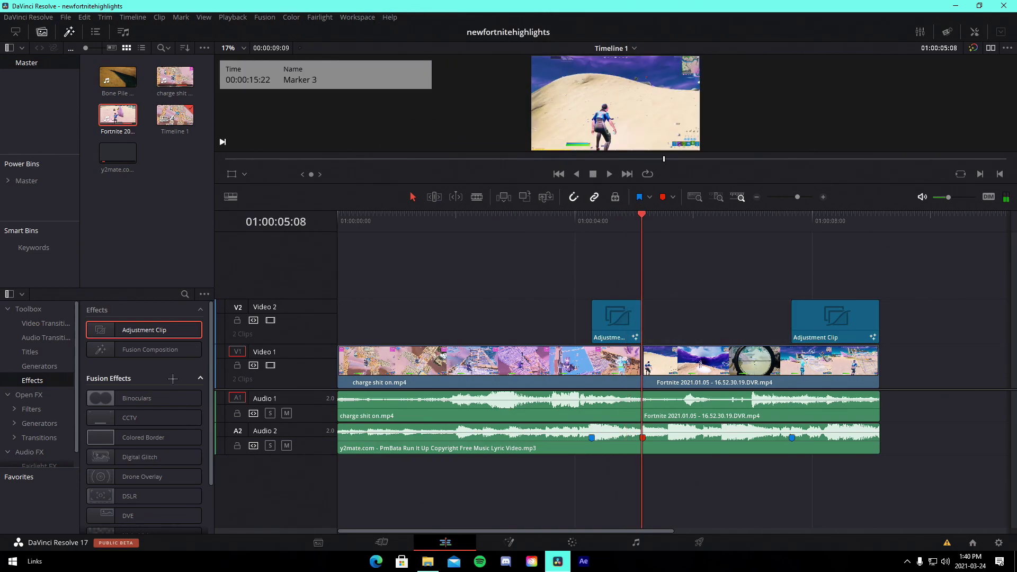
Step: Look through the built-in video transitions
{"action": "left_click", "coordinate": [22, 324]}
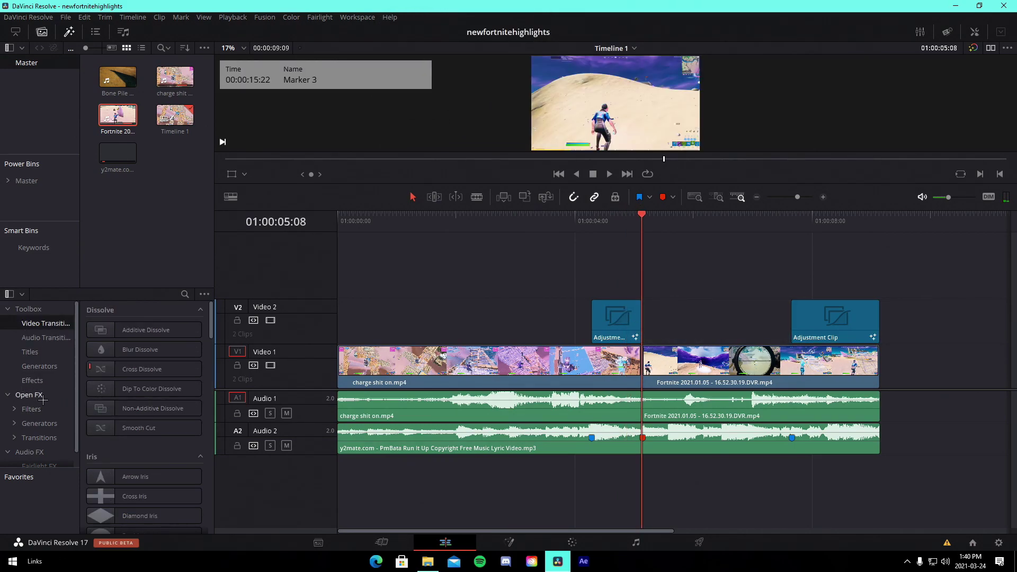
{"action": "scroll", "coordinate": [122, 429], "scroll_direction": "down", "scroll_amount": 15}
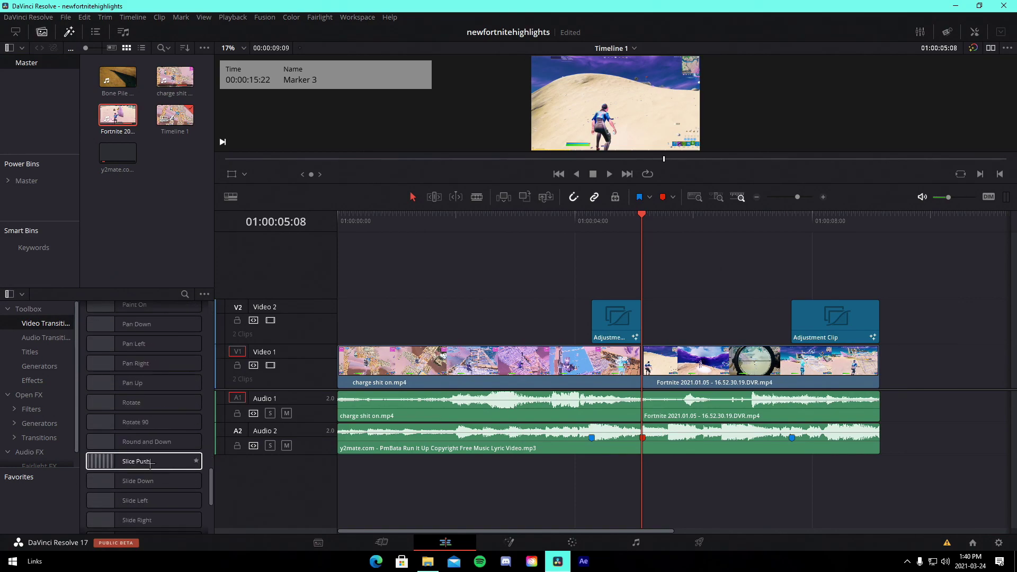
{"action": "scroll", "coordinate": [140, 399], "scroll_direction": "up", "scroll_amount": 4}
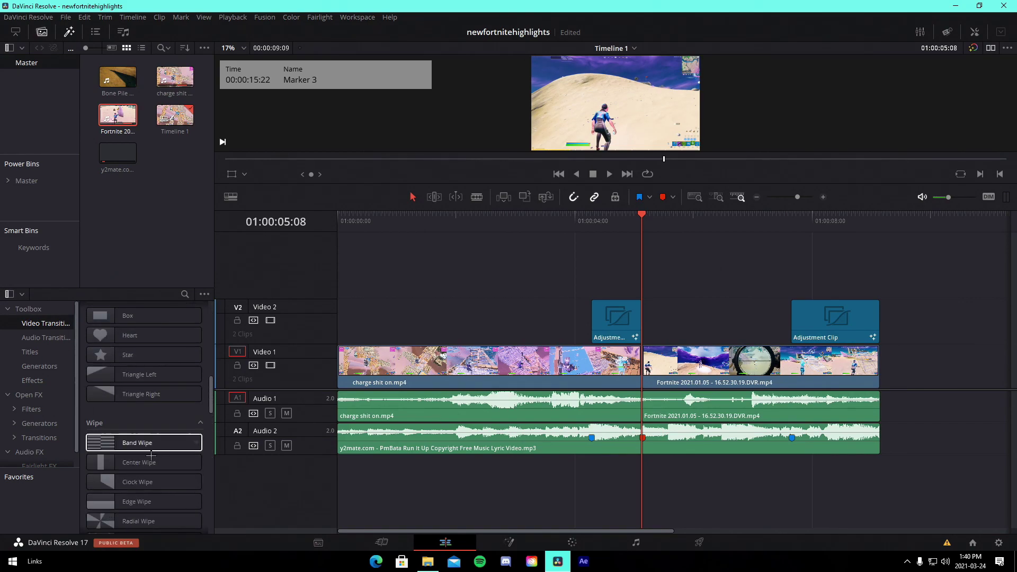
{"action": "scroll", "coordinate": [151, 451], "scroll_direction": "down", "scroll_amount": 4}
Step: Add an adjustment clip on a new Video 3 track over the cut and trim both ends close to it
{"action": "left_click", "coordinate": [32, 383]}
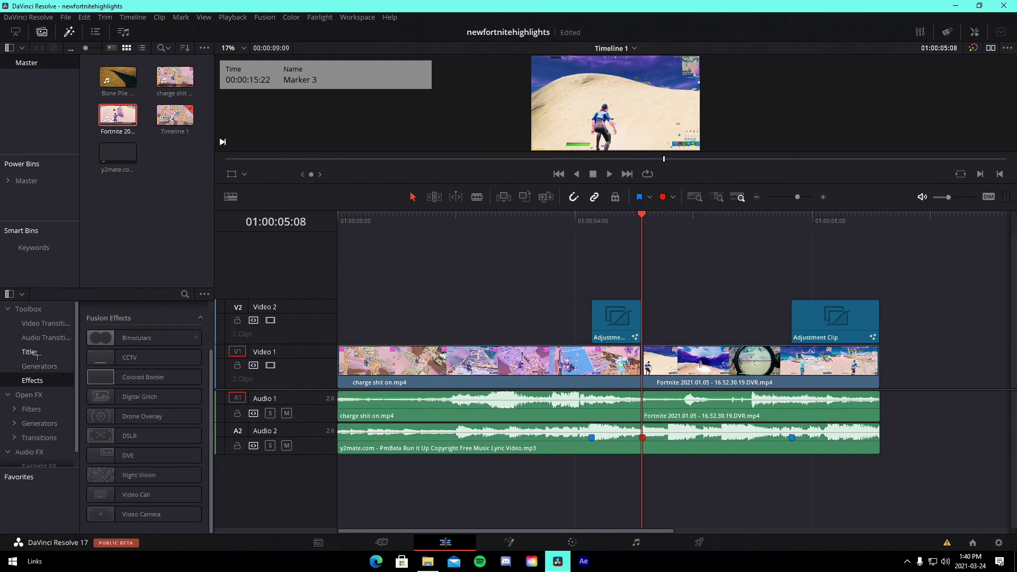
{"action": "scroll", "coordinate": [144, 392], "scroll_direction": "up", "scroll_amount": 2}
{"action": "left_click_drag", "start_coordinate": [145, 329], "coordinate": [638, 287]}
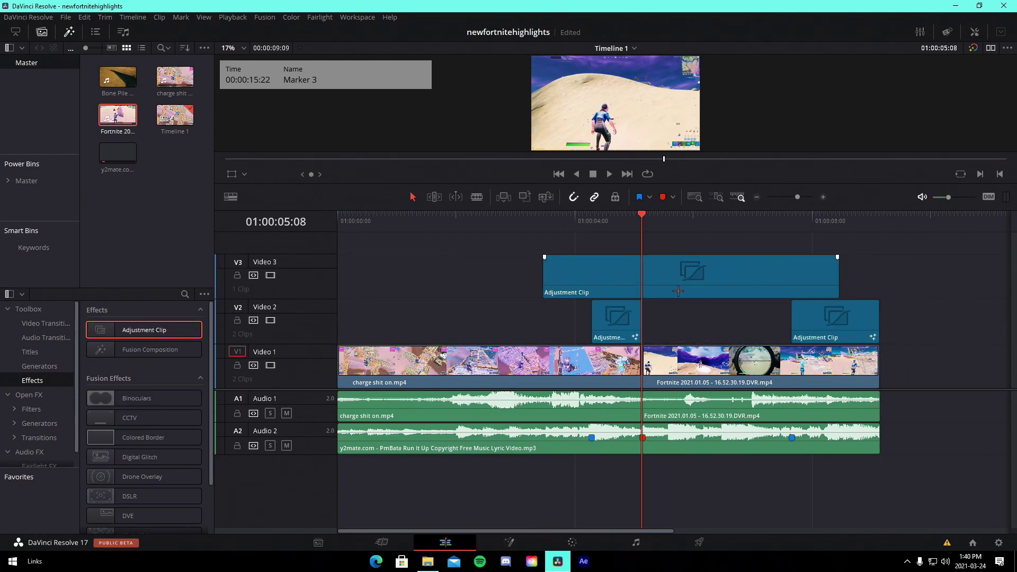
{"action": "left_click_drag", "start_coordinate": [835, 276], "coordinate": [672, 276]}
{"action": "left_click_drag", "start_coordinate": [544, 276], "coordinate": [620, 283]}
{"action": "left_click_drag", "start_coordinate": [798, 197], "coordinate": [799, 197]}
Step: Open the Video 3 adjustment clip in Fusion and insert an S_BlurMoCurves node between MediaIn1 and MediaOut1
{"action": "left_click", "coordinate": [689, 270]}
{"action": "left_click", "coordinate": [509, 542]}
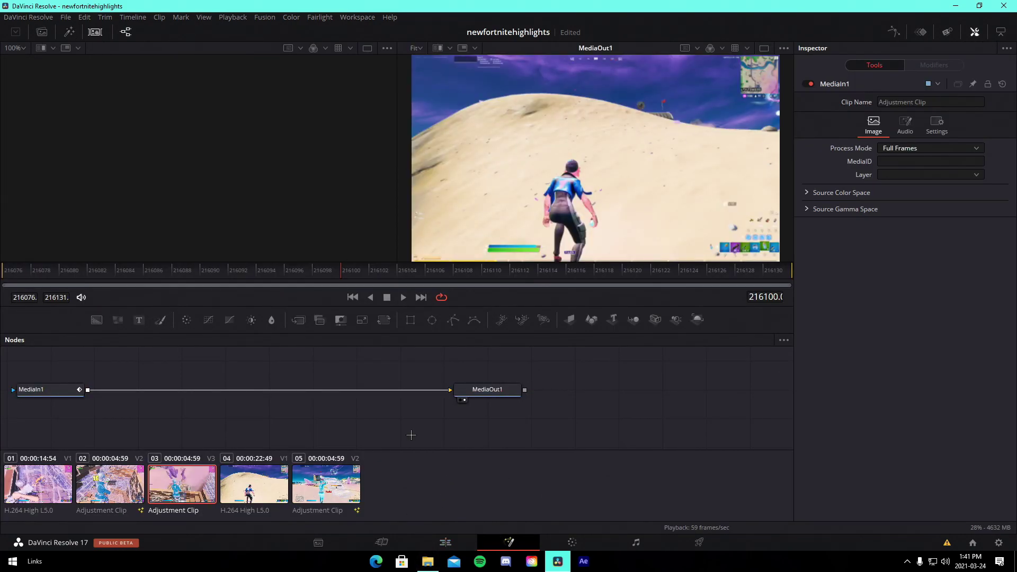
{"action": "key", "text": "shift+space"}
{"action": "type", "text": "blurmo"}
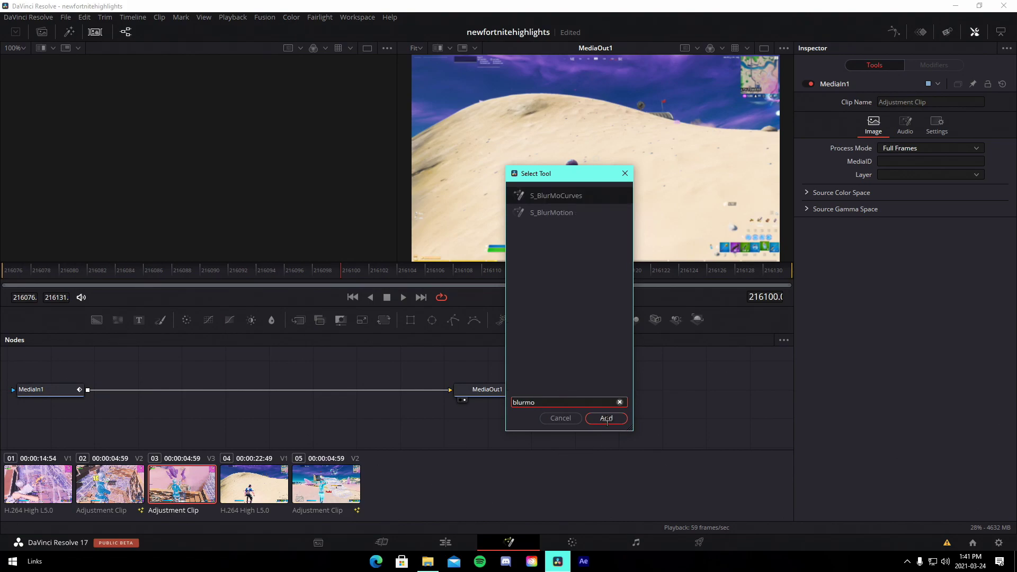
{"action": "left_click", "coordinate": [607, 419]}
{"action": "left_click_drag", "start_coordinate": [432, 420], "coordinate": [311, 381]}
Step: Keyframe the S_BlurMoCurves Z Dist at 0.7 on frame 216100, just after the cut, and at 1.4 on frame 216099
{"action": "left_click", "coordinate": [260, 287]}
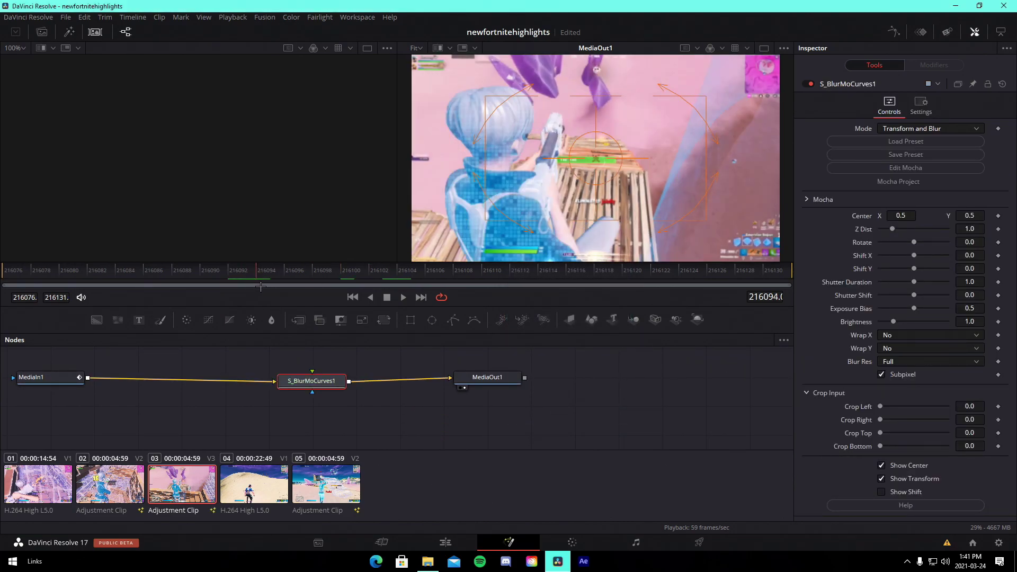
{"action": "left_click_drag", "start_coordinate": [275, 288], "coordinate": [292, 288]}
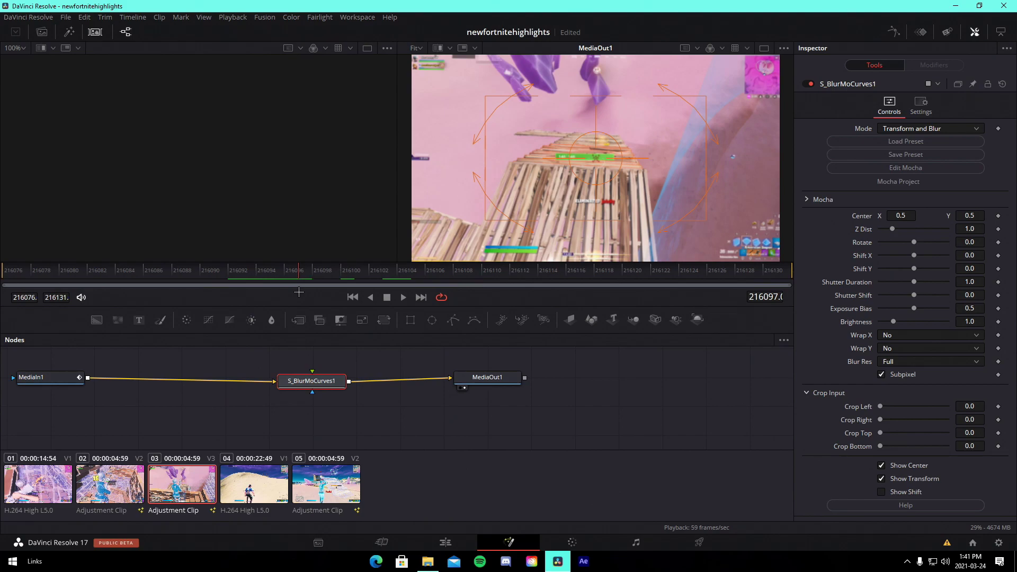
{"action": "key", "text": "Right"}
{"action": "key", "text": "Right"}
{"action": "key", "text": "Right"}
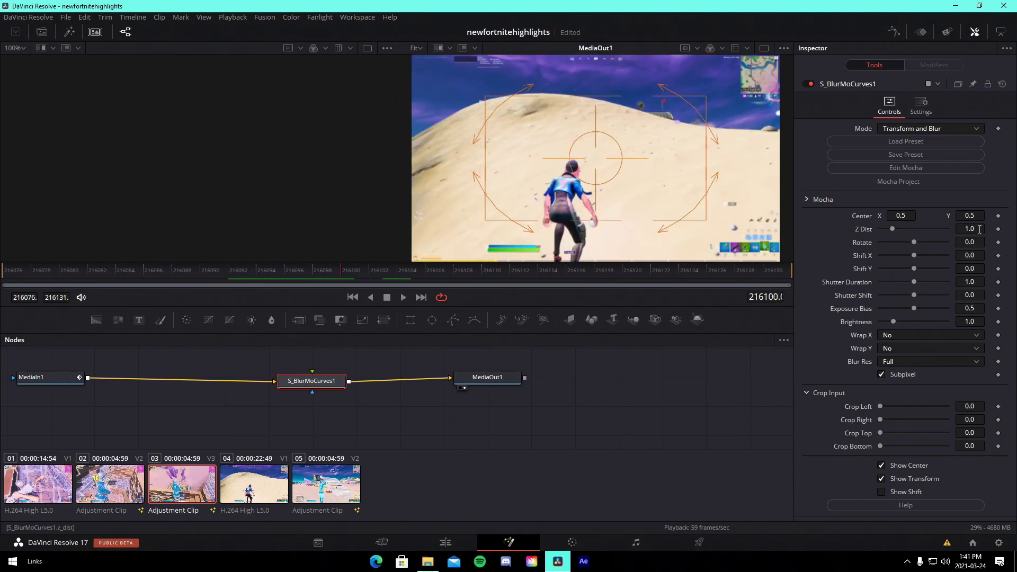
{"action": "type", "text": "0.7"}
{"action": "key", "text": "Tab"}
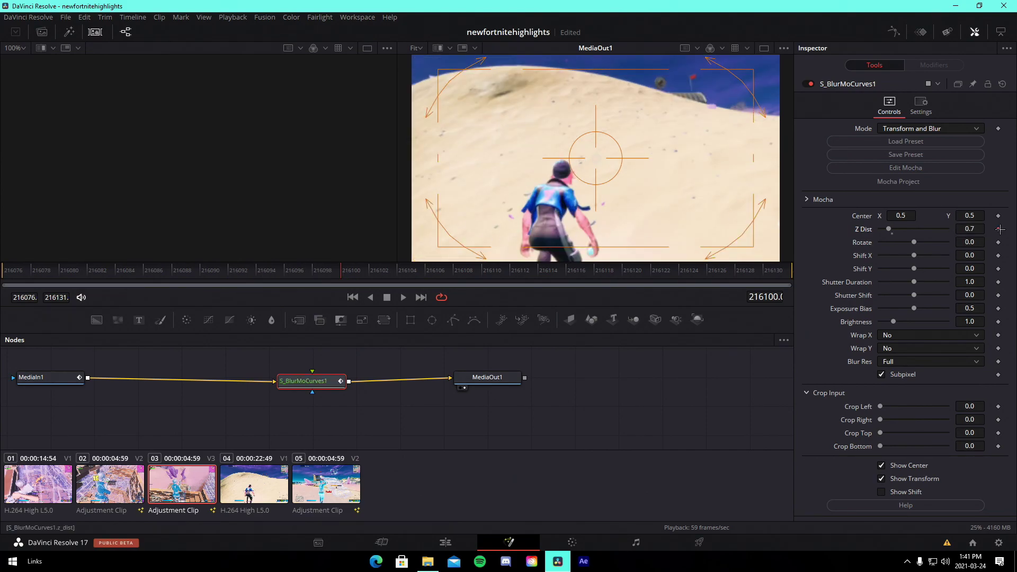
{"action": "left_click", "coordinate": [335, 277]}
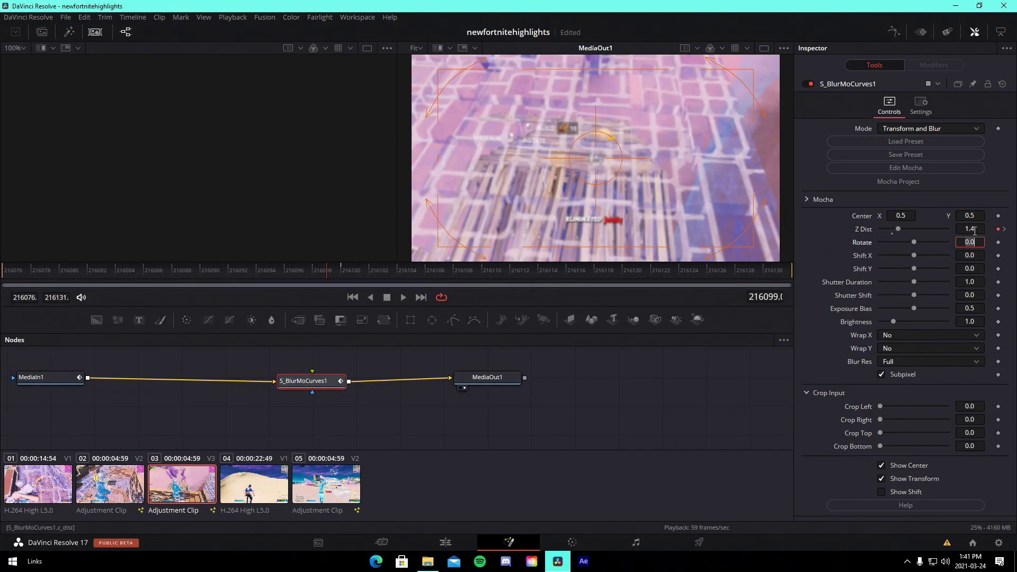
{"action": "left_click_drag", "start_coordinate": [306, 270], "coordinate": [328, 278]}
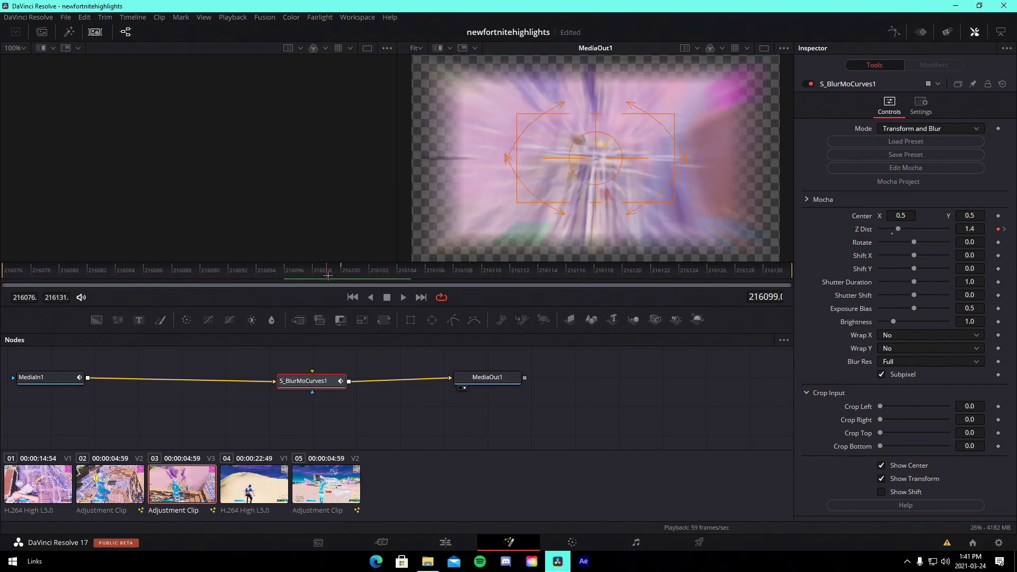
Step: Go back ten frames to 216089 and keyframe Z Dist at 1.0
{"action": "key", "text": "Left"}
{"action": "key", "text": "Left"}
{"action": "key", "text": "Left"}
{"action": "key", "text": "Left"}
{"action": "key", "text": "Left"}
{"action": "key", "text": "Left"}
{"action": "key", "text": "Left"}
{"action": "key", "text": "Left"}
{"action": "key", "text": "Left"}
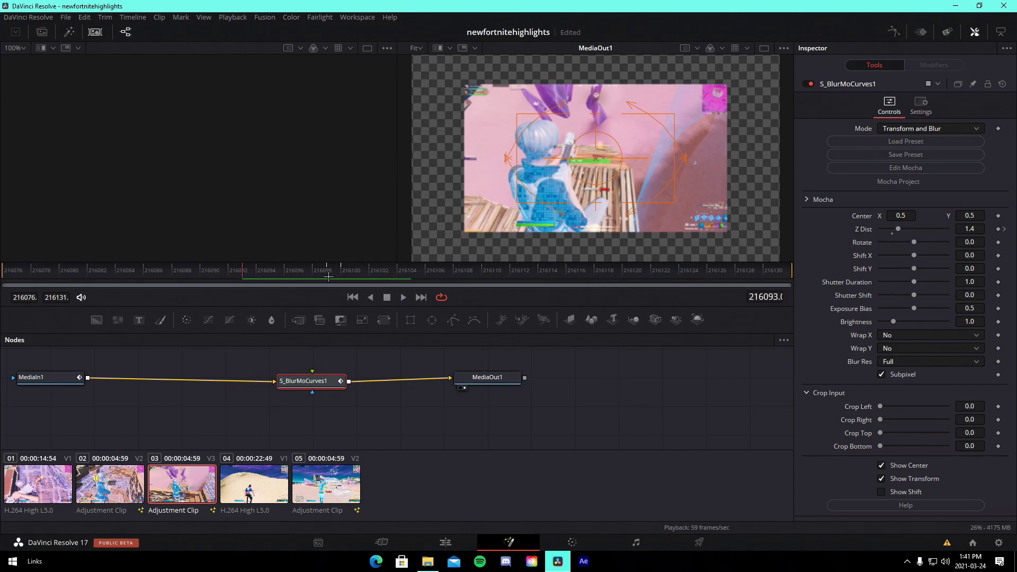
{"action": "key", "text": "Left"}
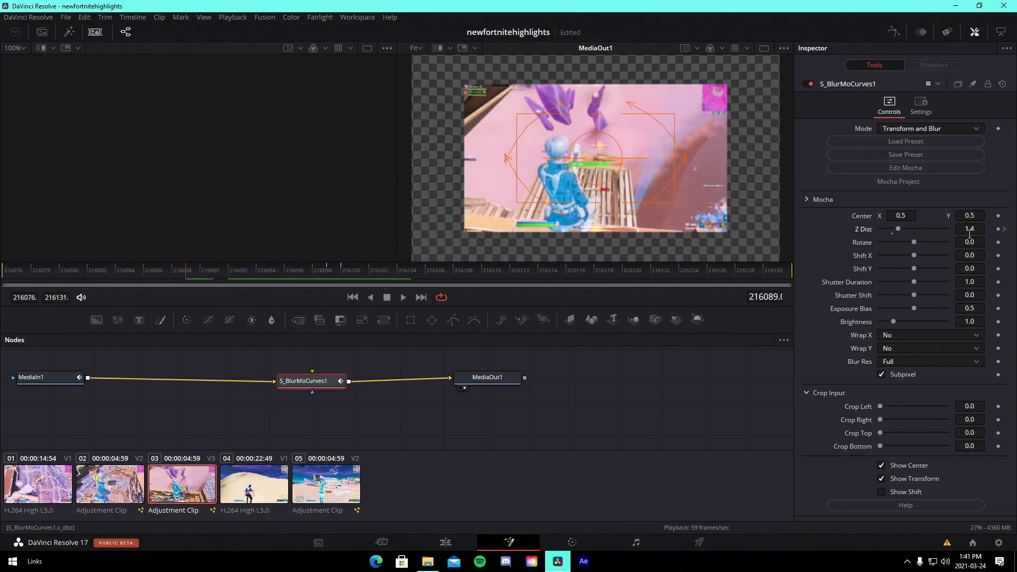
{"action": "left_click", "coordinate": [972, 231]}
{"action": "type", "text": "1.0"}
{"action": "key", "text": "Tab"}
Step: Go past the cut to frame 216110 and keyframe Z Dist at 1.0
{"action": "left_click_drag", "start_coordinate": [333, 270], "coordinate": [345, 271]}
{"action": "key", "text": "space"}
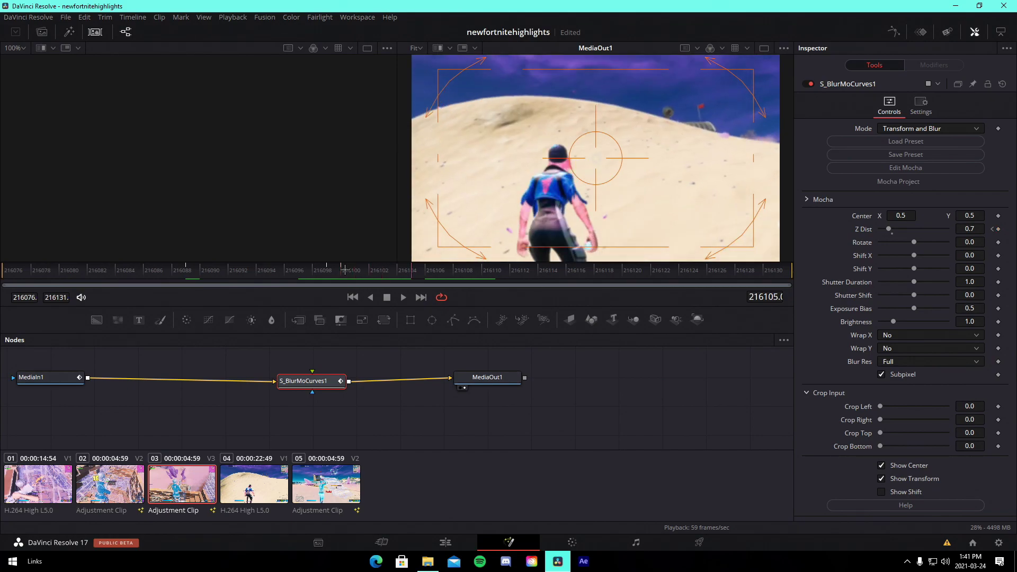
{"action": "left_click", "coordinate": [978, 229]}
{"action": "type", "text": "1"}
{"action": "key", "text": "Tab"}
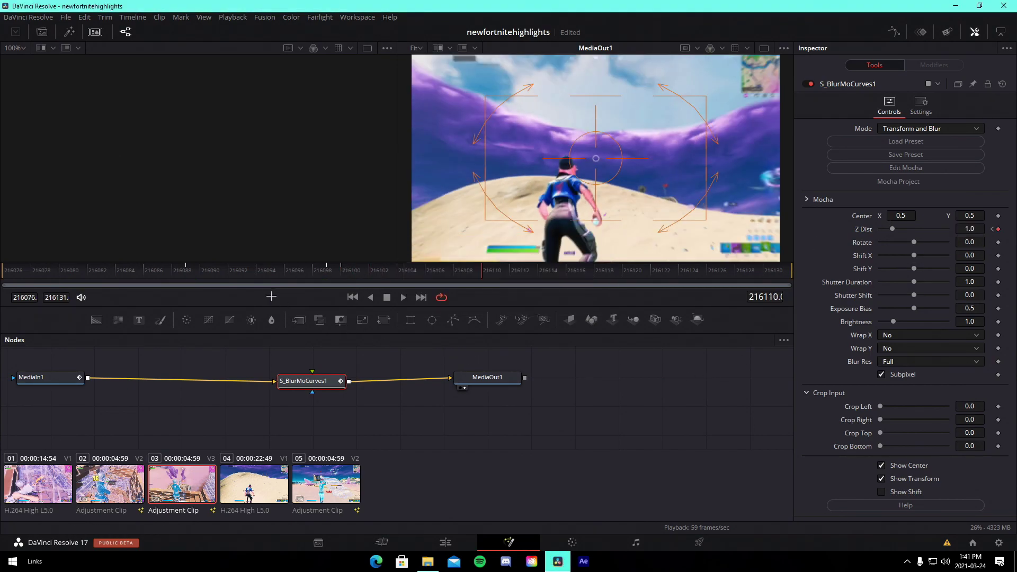
Step: Check the zoom's empty edges and set both Wrap X and Wrap Y of the S_BlurMoCurves node to Reflect
{"action": "left_click_drag", "start_coordinate": [186, 270], "coordinate": [651, 287]}
{"action": "left_click", "coordinate": [900, 338]}
{"action": "left_click", "coordinate": [892, 372]}
{"action": "left_click", "coordinate": [901, 348]}
{"action": "left_click", "coordinate": [893, 385]}
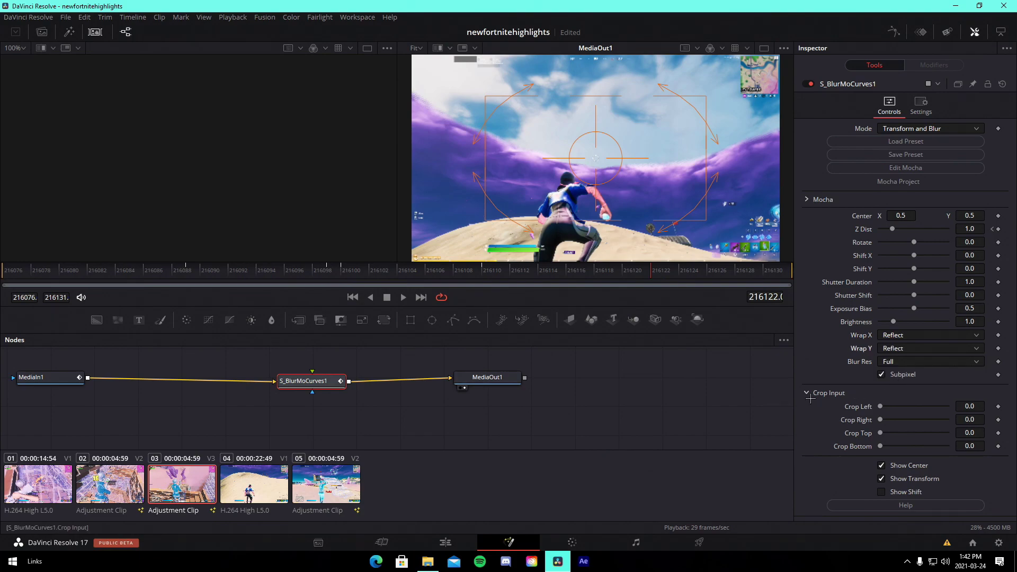
Step: Play and scrub through the zoom transition around the cut to check its motion and edges
{"action": "mouse_move", "coordinate": [174, 273]}
{"action": "left_mouse_down"}
{"action": "mouse_move", "coordinate": [309, 275]}
{"action": "mouse_move", "coordinate": [179, 267]}
{"action": "left_mouse_up"}
{"action": "key", "text": "space"}
{"action": "left_click_drag", "start_coordinate": [337, 271], "coordinate": [566, 270]}
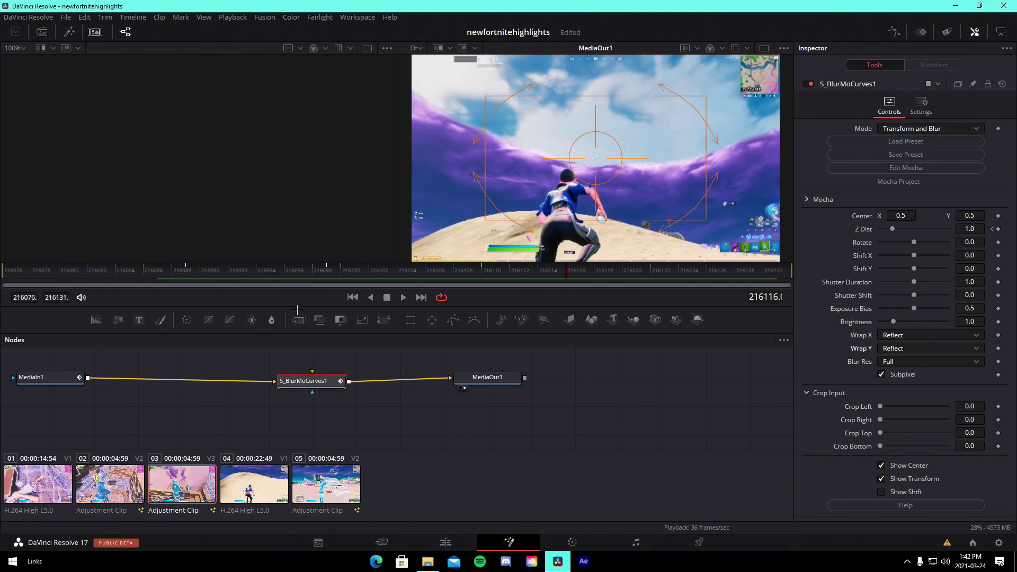
Step: Show the Z Dist curve of S_BlurMoCurves1 in an enlarged spline editor and smooth all its keyframes
{"action": "left_click", "coordinate": [895, 32]}
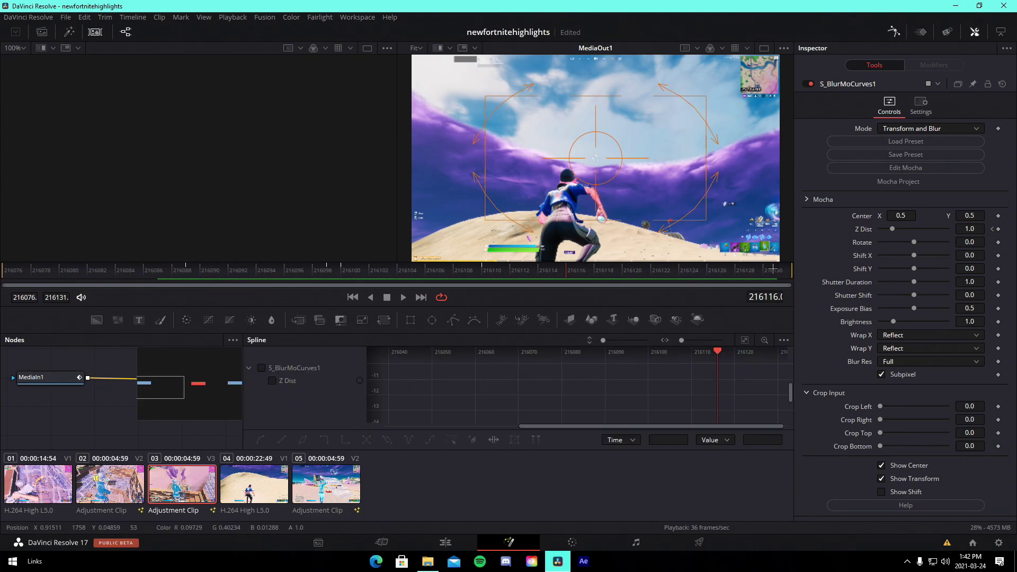
{"action": "left_click", "coordinate": [744, 339]}
{"action": "left_click_drag", "start_coordinate": [538, 353], "coordinate": [573, 353]}
{"action": "left_click_drag", "start_coordinate": [370, 385], "coordinate": [390, 398]}
{"action": "mouse_move", "coordinate": [555, 398]}
{"action": "left_mouse_down"}
{"action": "mouse_move", "coordinate": [536, 413]}
{"action": "mouse_move", "coordinate": [539, 398]}
{"action": "left_mouse_up"}
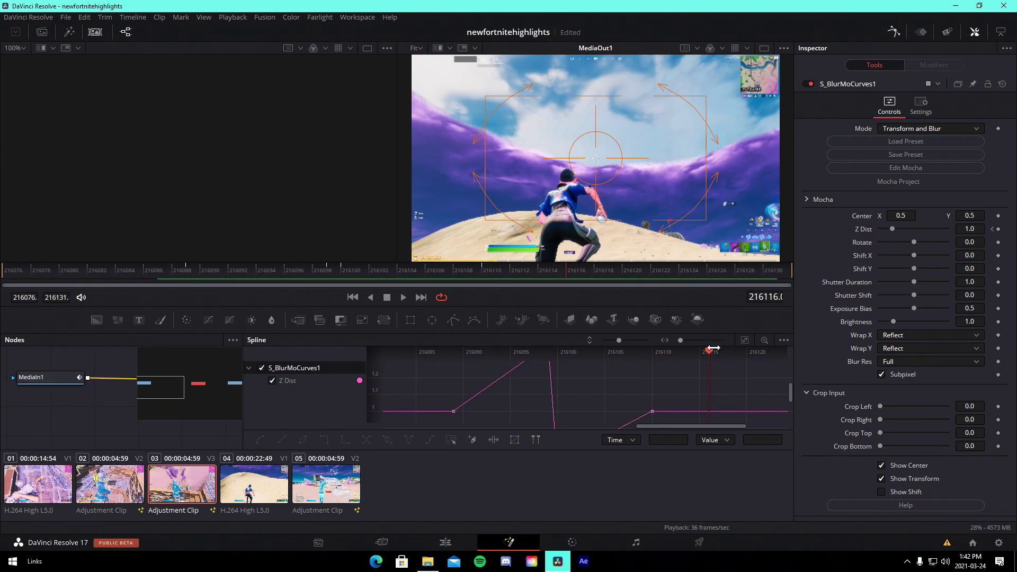
{"action": "left_click_drag", "start_coordinate": [649, 307], "coordinate": [649, 216]}
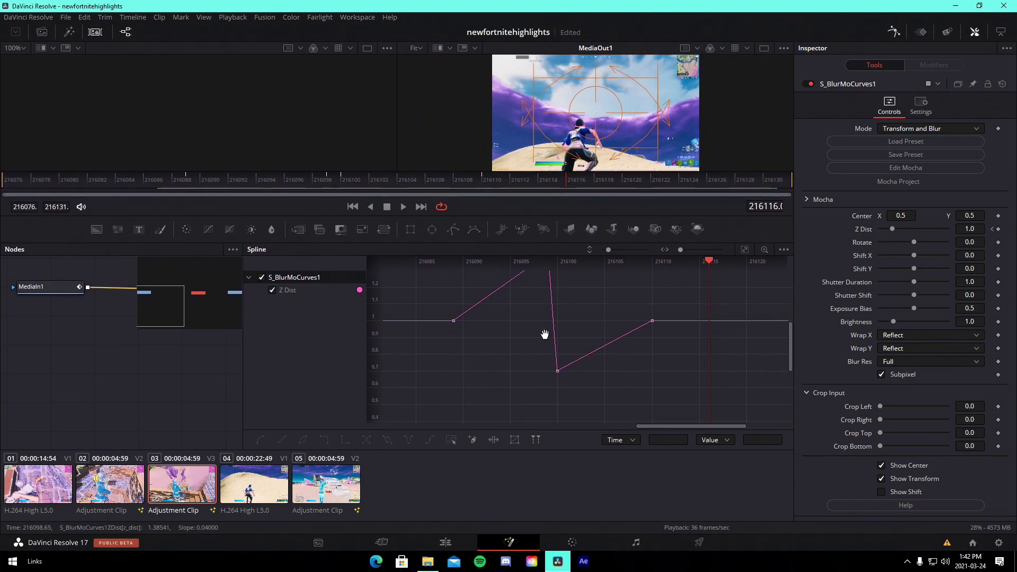
{"action": "key", "text": "shift+s"}
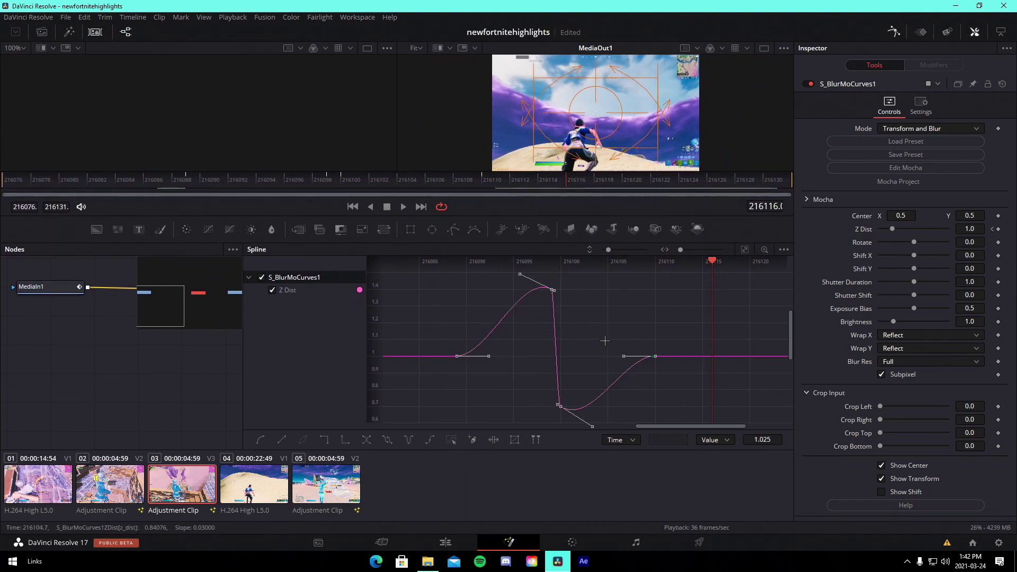
Step: Reshape the Z Dist curve's handles so it rises steeply into the 1.4 peak and eases out from 0.7 back to 1.0
{"action": "left_click", "coordinate": [505, 366]}
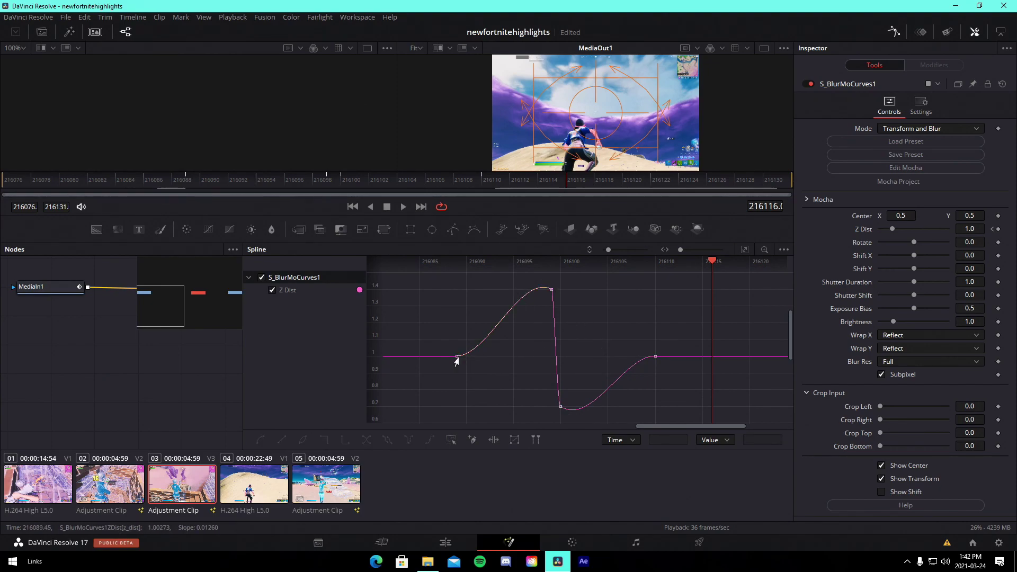
{"action": "left_click_drag", "start_coordinate": [487, 361], "coordinate": [531, 359]}
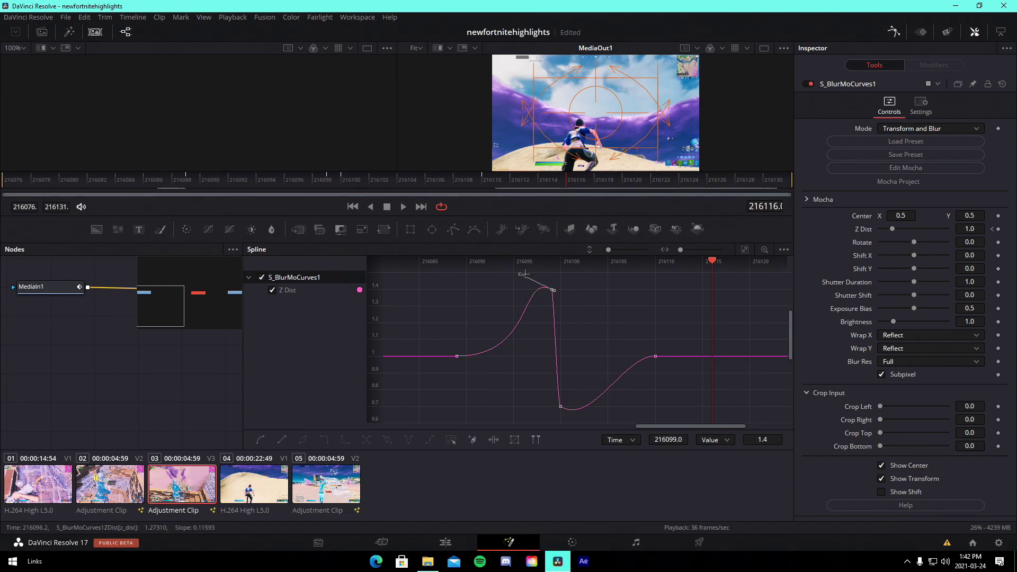
{"action": "left_click_drag", "start_coordinate": [517, 278], "coordinate": [543, 336]}
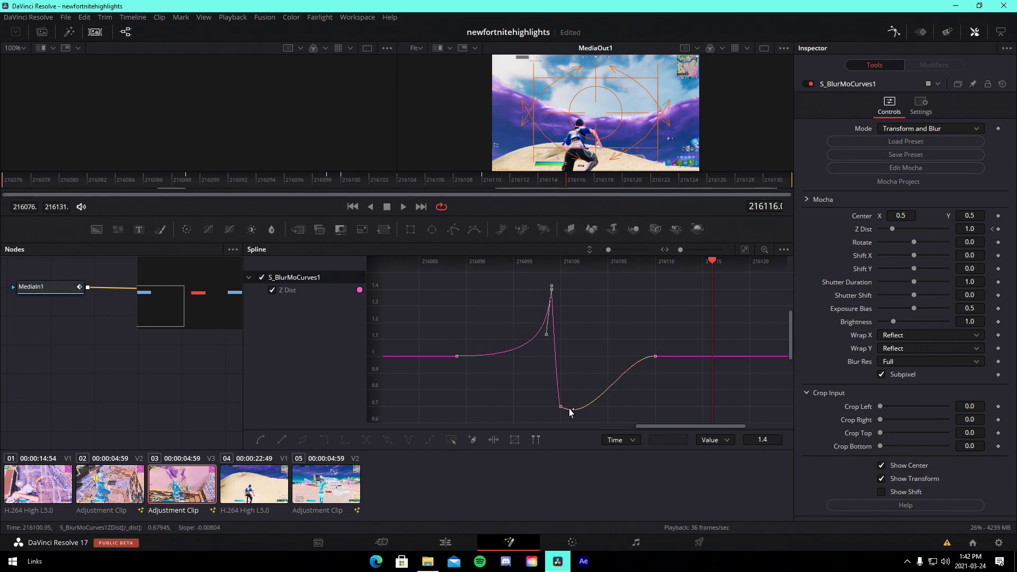
{"action": "left_click_drag", "start_coordinate": [592, 426], "coordinate": [646, 413]}
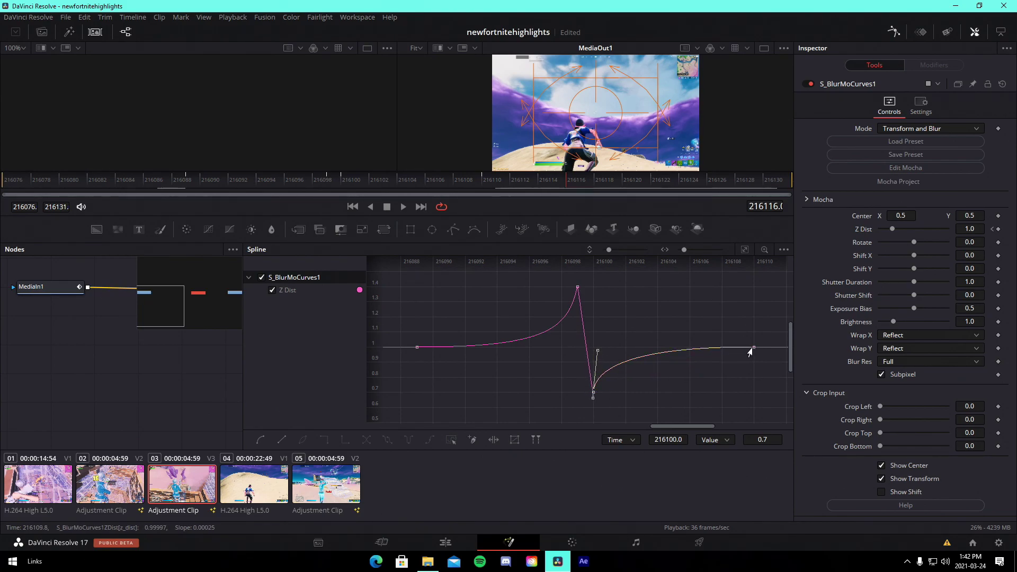
{"action": "left_click_drag", "start_coordinate": [699, 352], "coordinate": [630, 353]}
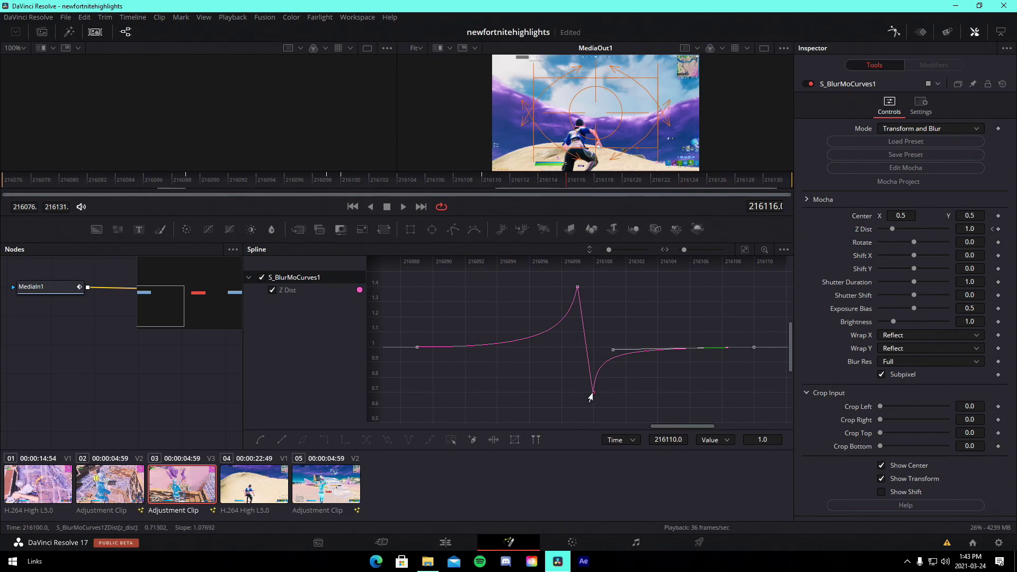
Step: Play the edit through the cut on the timeline to review the zoom transition
{"action": "left_click", "coordinate": [642, 224]}
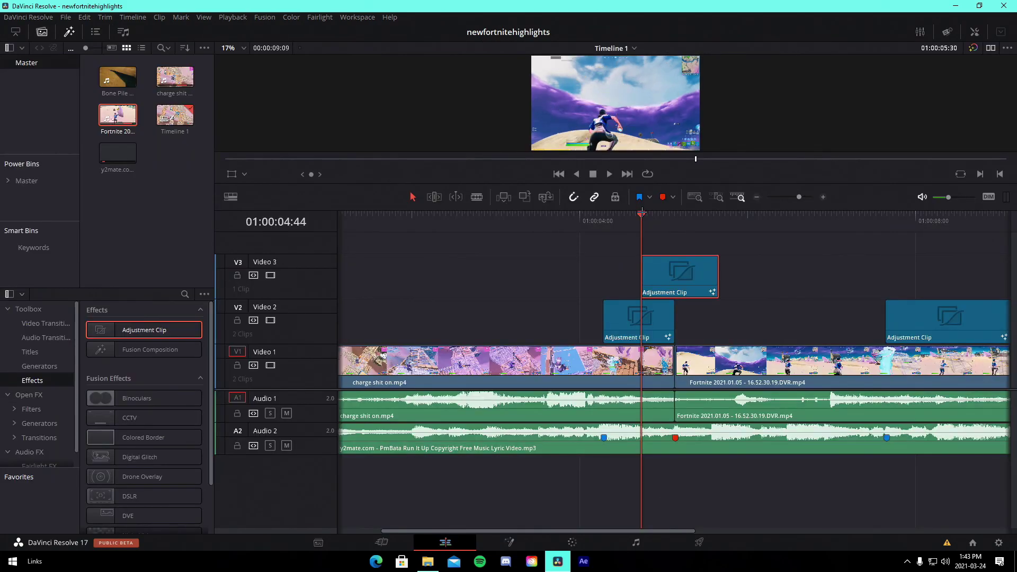
{"action": "key", "text": "space"}
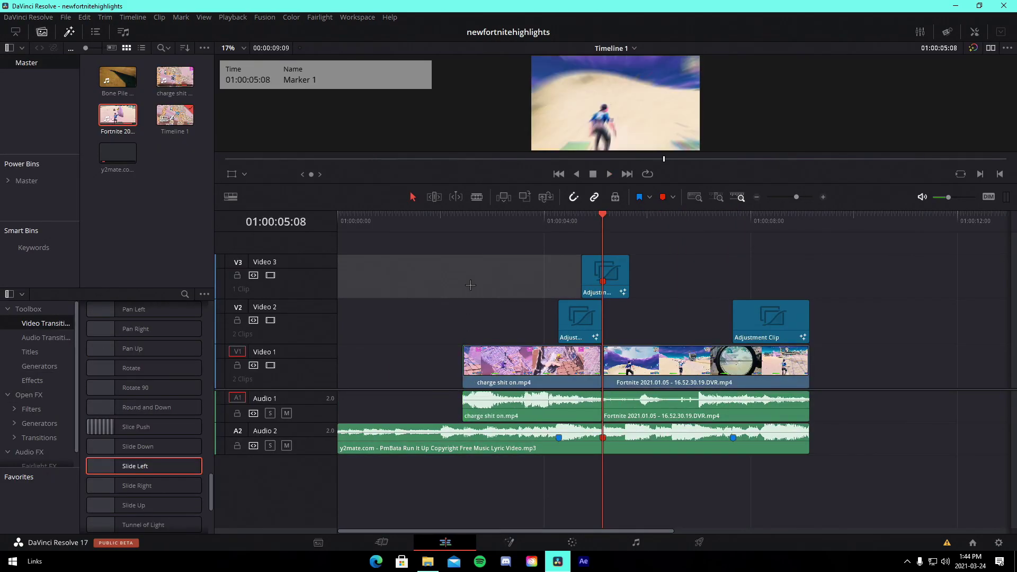
{"action": "left_click", "coordinate": [466, 221]}
{"action": "key", "text": "space"}
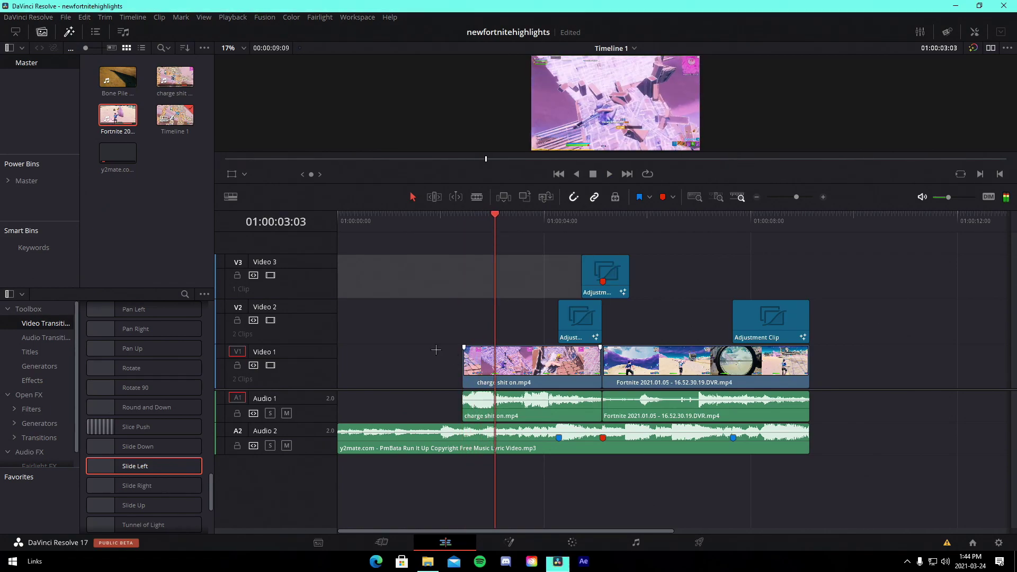
Step: Add Bone Pile Highlights.mp4 to the timeline, remove its two audio clips and place the video at the start on Video 4
{"action": "left_click_drag", "start_coordinate": [118, 96], "coordinate": [880, 323]}
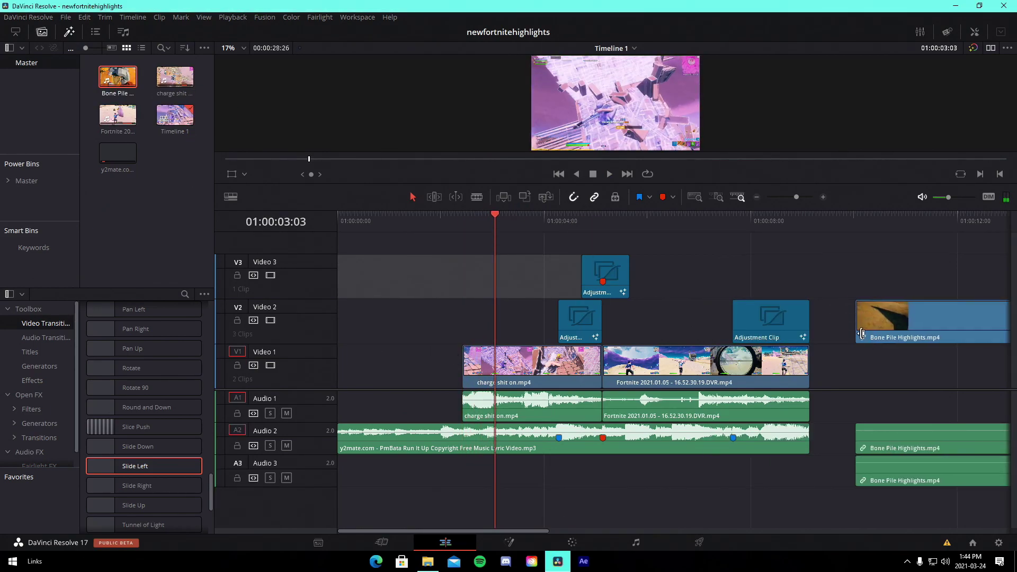
{"action": "right_click", "coordinate": [880, 324]}
{"action": "key", "text": "Escape"}
{"action": "left_click", "coordinate": [891, 435]}
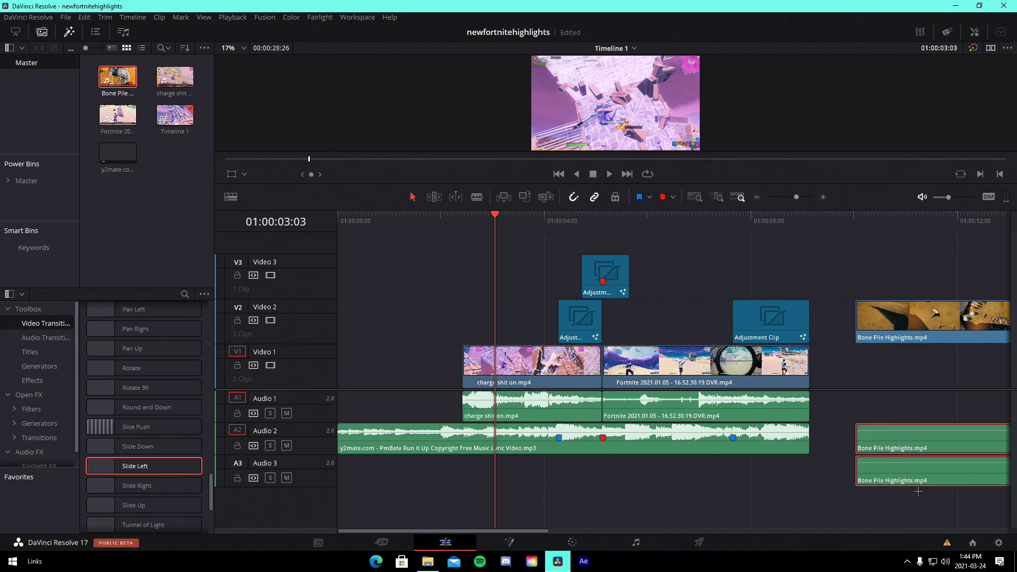
{"action": "left_click_drag", "start_coordinate": [918, 316], "coordinate": [393, 237]}
Step: Speed up the Bone Pile clip with retime controls to end where the first gameplay clip begins, and play it from the start
{"action": "key", "text": "Home"}
{"action": "key", "text": "space"}
{"action": "left_click_drag", "start_coordinate": [797, 196], "coordinate": [788, 196]}
{"action": "key", "text": "space"}
{"action": "scroll", "coordinate": [484, 318], "scroll_direction": "up", "scroll_amount": 2}
{"action": "right_click", "coordinate": [443, 256]}
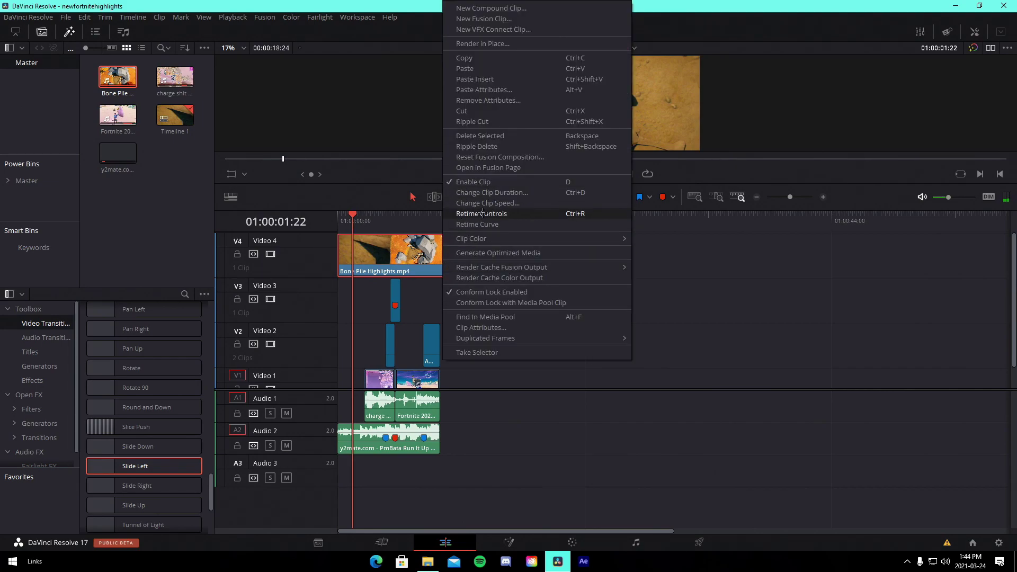
{"action": "left_click", "coordinate": [481, 213]}
{"action": "left_click_drag", "start_coordinate": [442, 253], "coordinate": [366, 253]}
{"action": "key", "text": "Home"}
{"action": "key", "text": "space"}
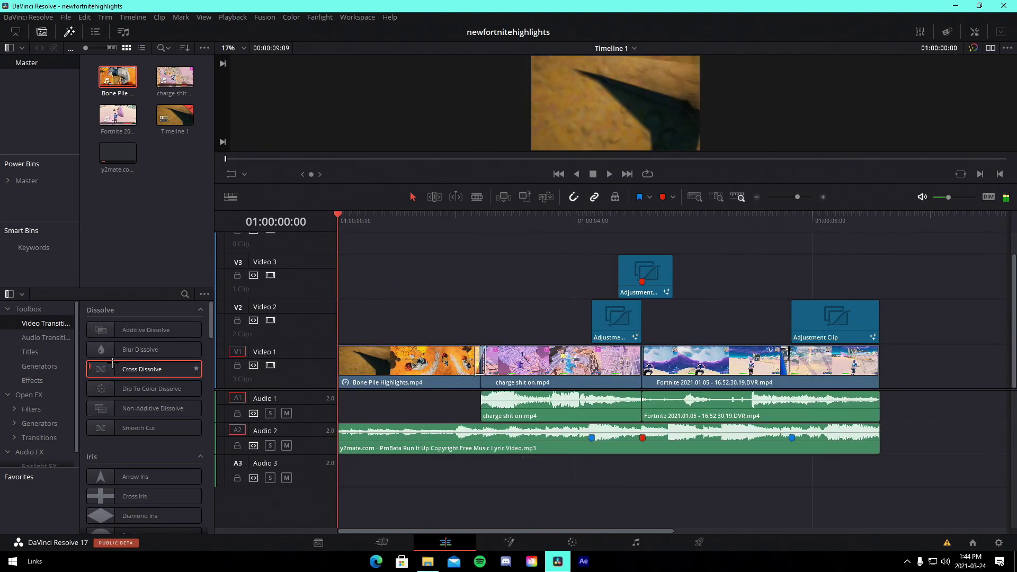
Step: Place a Fusion Composition on Video 2 over the Bone Pile clip, match its length and open it for node editing
{"action": "left_click", "coordinate": [25, 338]}
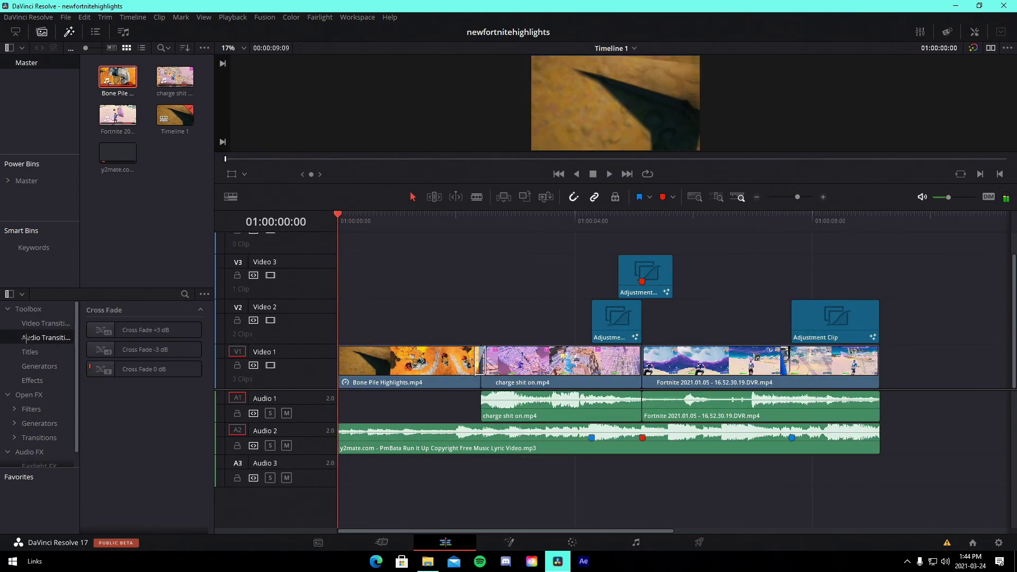
{"action": "left_click", "coordinate": [32, 381]}
{"action": "left_click_drag", "start_coordinate": [150, 349], "coordinate": [346, 248]}
{"action": "left_click_drag", "start_coordinate": [635, 241], "coordinate": [420, 317]}
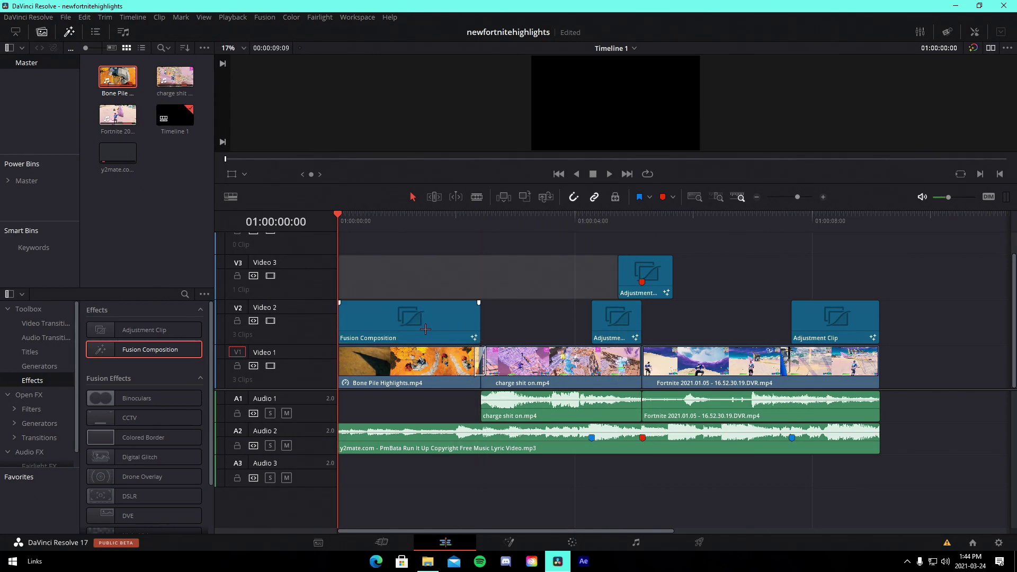
{"action": "left_click", "coordinate": [389, 339]}
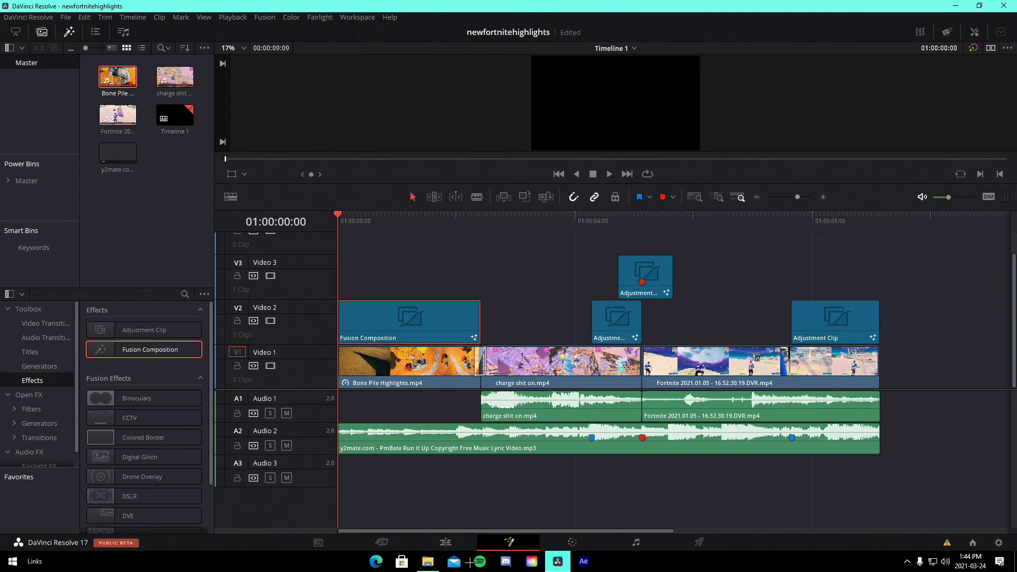
Step: Load exceltext.setting from the Joshyy Free Pack Presets folder into the node graph and connect S_DropShadow1 to MediaOut1
{"action": "left_click", "coordinate": [428, 561]}
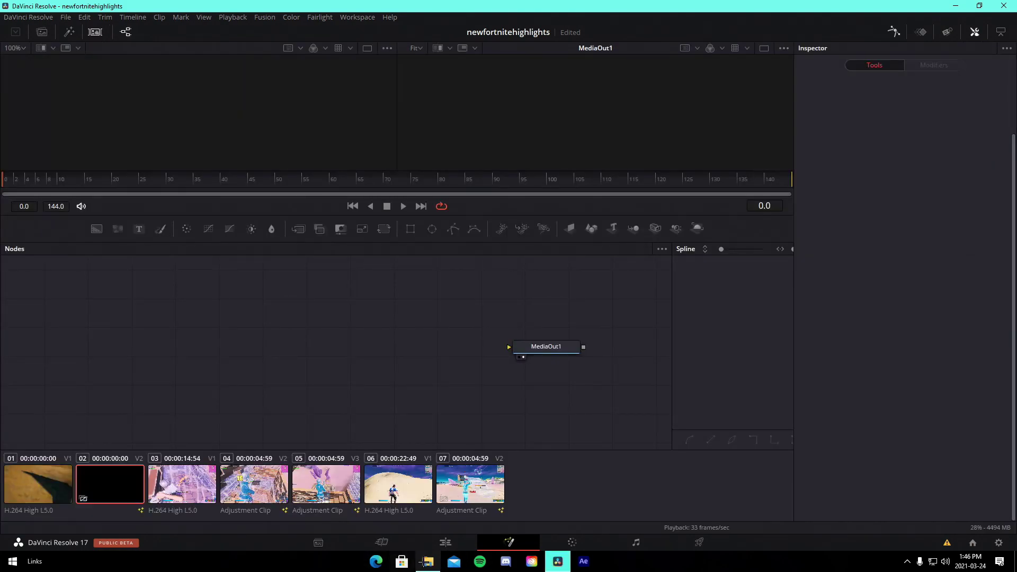
{"action": "left_click", "coordinate": [427, 561]}
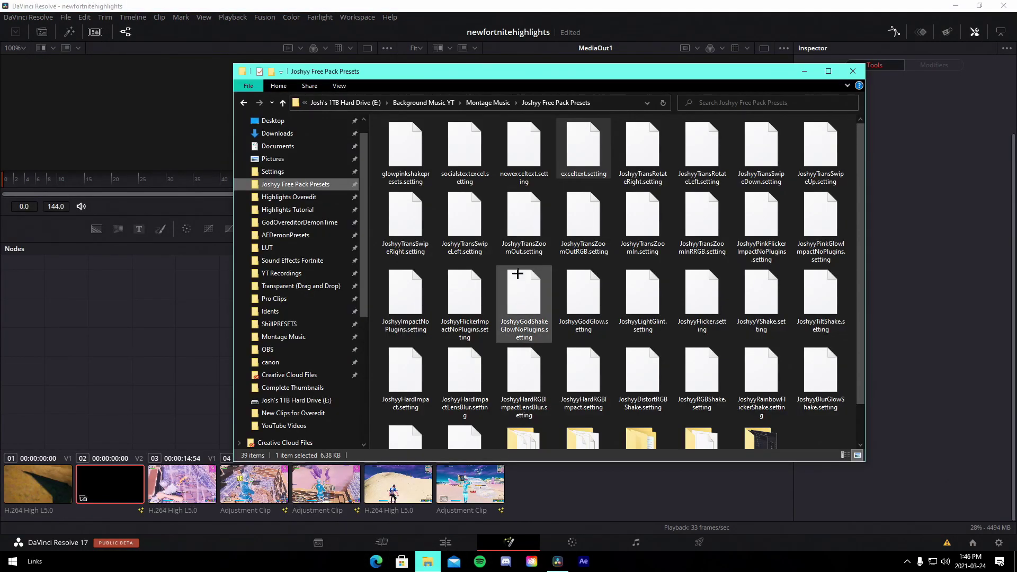
{"action": "left_click_drag", "start_coordinate": [584, 148], "coordinate": [135, 366]}
{"action": "left_click_drag", "start_coordinate": [479, 359], "coordinate": [511, 347]}
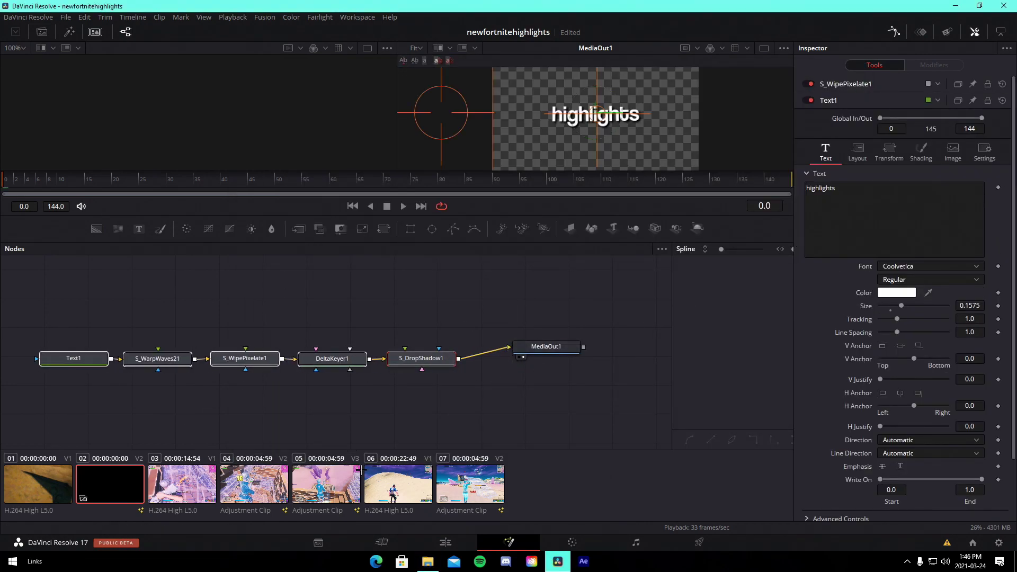
Step: Change the text of the Text1 node to "highlights #5"
{"action": "left_click", "coordinate": [852, 186]}
{"action": "type", "text": "#20"}
{"action": "key", "text": "BackSpace"}
{"action": "key", "text": "BackSpace"}
{"action": "key", "text": "BackSpace"}
{"action": "type", "text": "#15"}
{"action": "key", "text": "BackSpace"}
{"action": "key", "text": "BackSpace"}
{"action": "key", "text": "BackSpace"}
{"action": "key", "text": "BackSpace"}
{"action": "key", "text": "BackSpace"}
{"action": "key", "text": "BackSpace"}
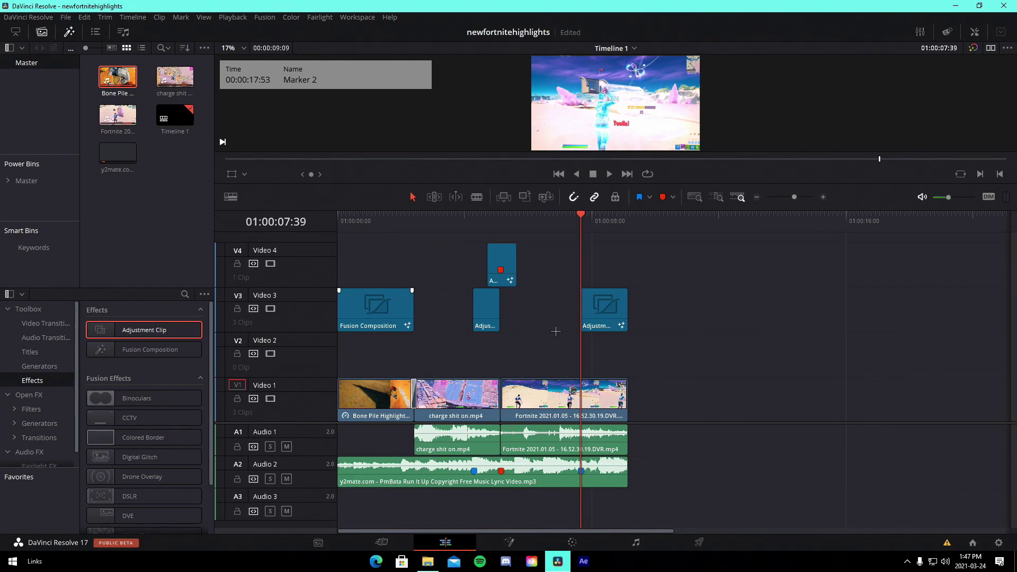
Step: Add an adjustment clip on Video 2 spanning the whole edit and apply the RG Magic Bullet Looks effect to it
{"action": "left_click_drag", "start_coordinate": [151, 335], "coordinate": [341, 353]}
{"action": "left_click_drag", "start_coordinate": [496, 352], "coordinate": [628, 352]}
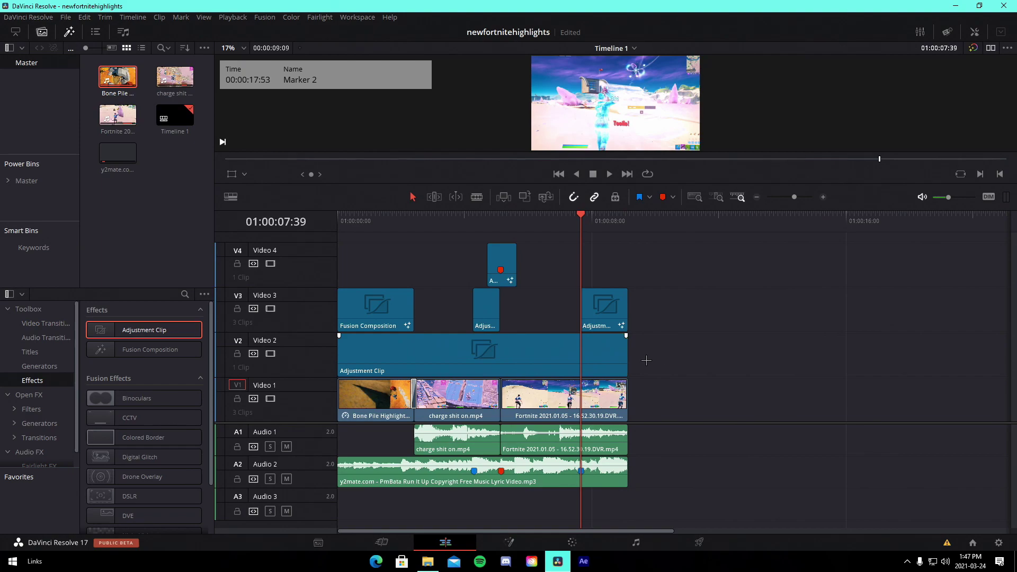
{"action": "left_click", "coordinate": [45, 400]}
{"action": "left_click", "coordinate": [184, 294]}
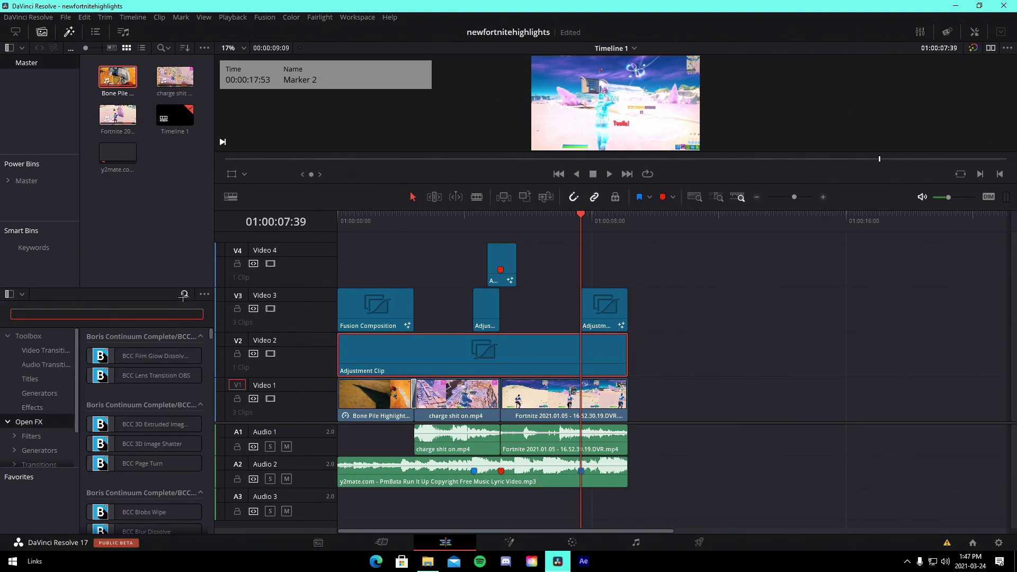
{"action": "type", "text": "looks"}
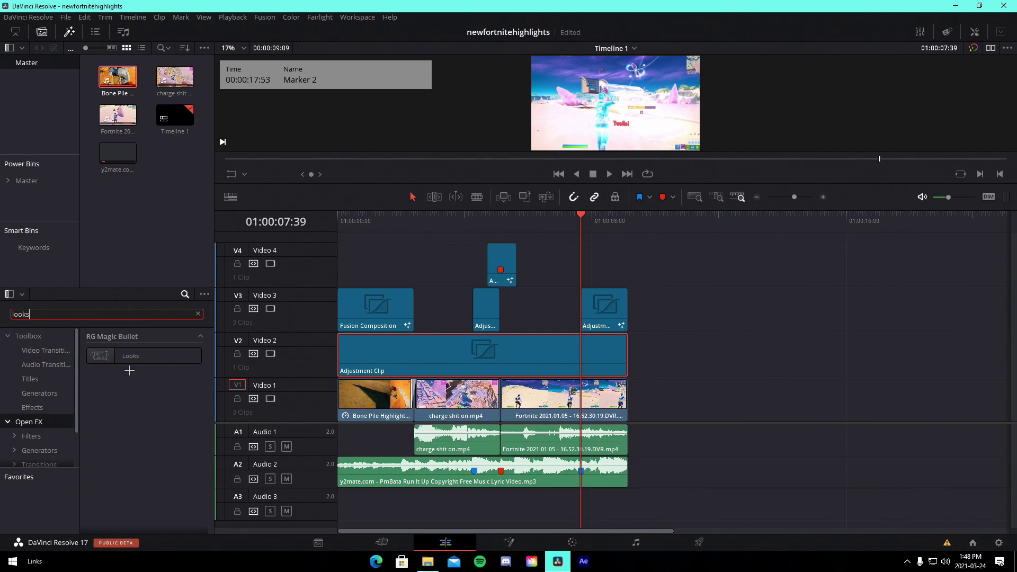
{"action": "left_click_drag", "start_coordinate": [154, 356], "coordinate": [428, 359]}
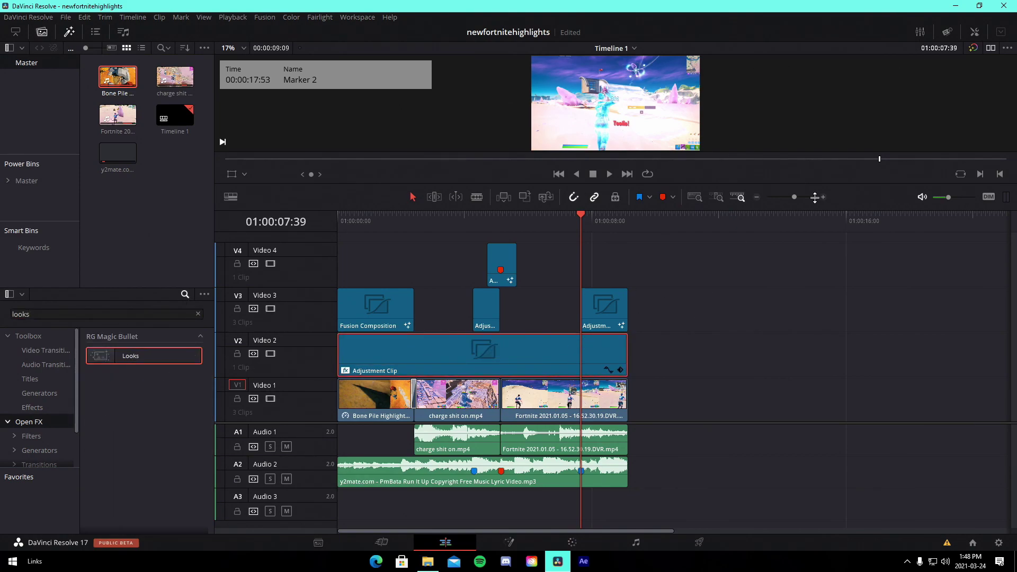
Step: Open the look editor for the adjustment clip's Looks effect and show the Joshyy CC custom looks
{"action": "left_click", "coordinate": [975, 32]}
{"action": "left_click", "coordinate": [892, 66]}
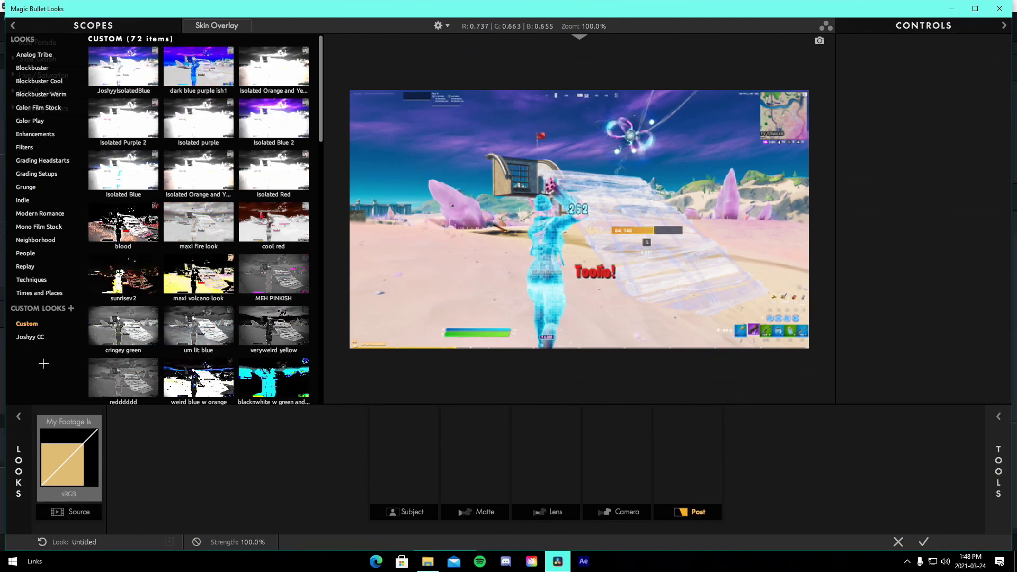
{"action": "left_click", "coordinate": [32, 337]}
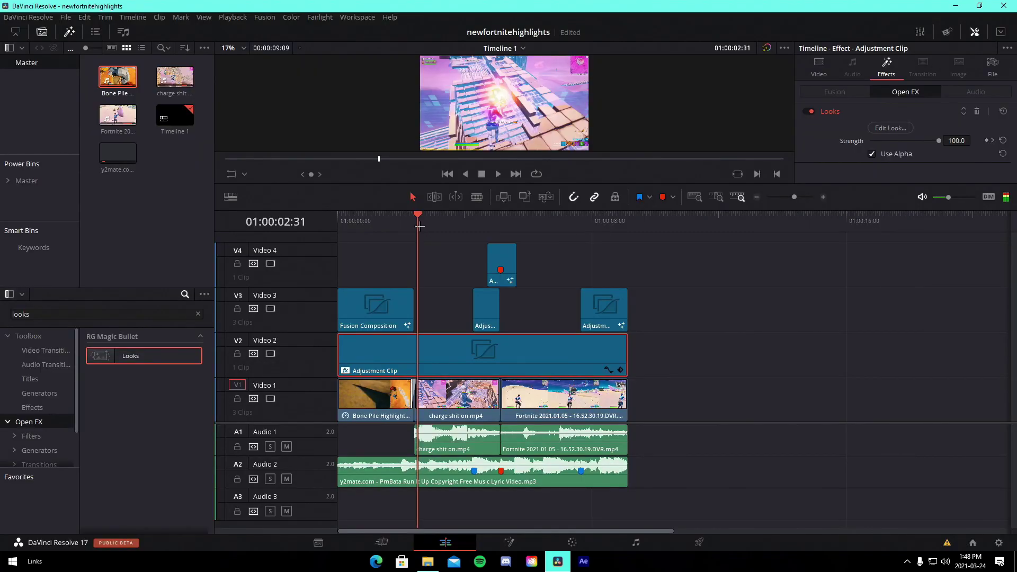
Step: Enlarge the viewer and scrub through the timeline to review the title and color grade
{"action": "mouse_move", "coordinate": [418, 222]}
{"action": "left_mouse_down"}
{"action": "mouse_move", "coordinate": [335, 221]}
{"action": "mouse_move", "coordinate": [376, 228]}
{"action": "left_mouse_up"}
{"action": "right_click", "coordinate": [376, 228]}
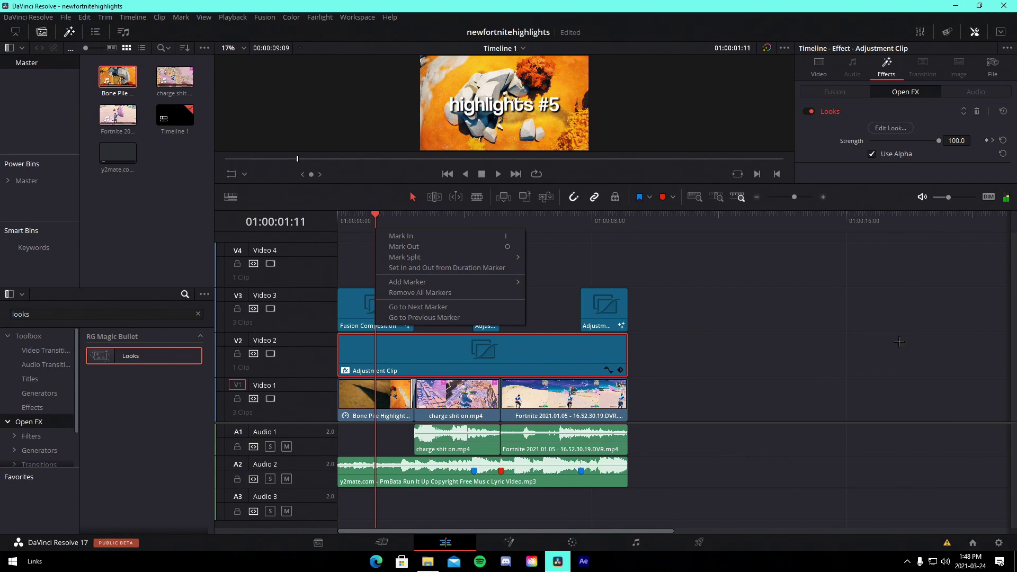
{"action": "left_click", "coordinate": [861, 348]}
{"action": "mouse_move", "coordinate": [549, 198]}
{"action": "left_mouse_down"}
{"action": "mouse_move", "coordinate": [540, 339]}
{"action": "mouse_move", "coordinate": [537, 321]}
{"action": "left_mouse_up"}
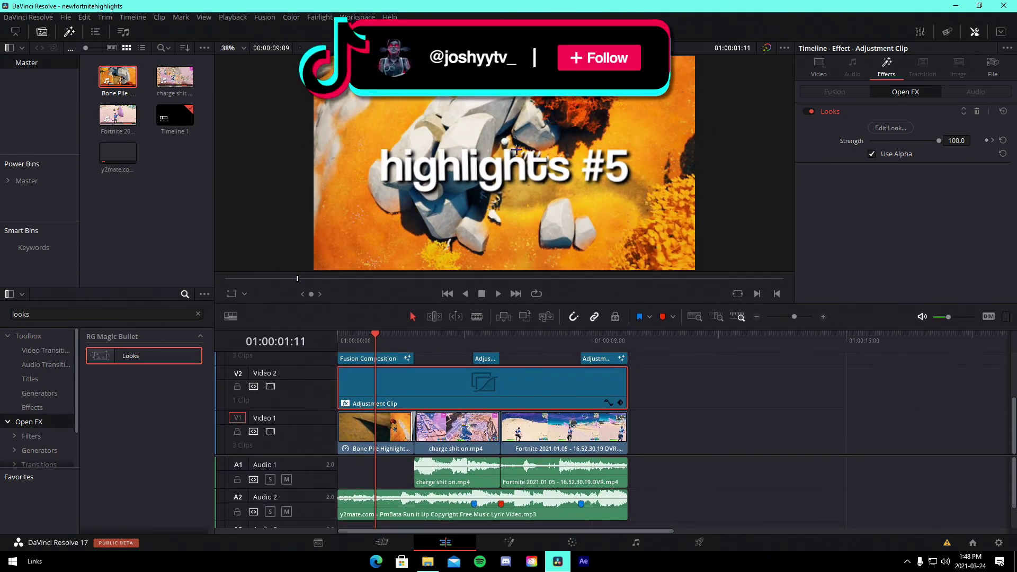
{"action": "left_click_drag", "start_coordinate": [376, 344], "coordinate": [614, 340]}
{"action": "left_click", "coordinate": [663, 464]}
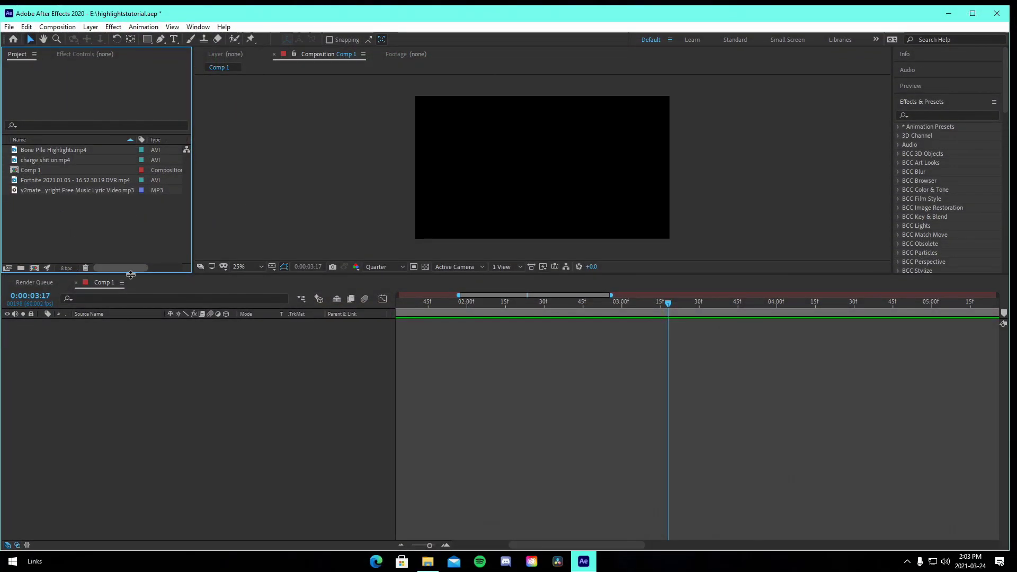
Step: In After Effects, add the music MP3 to Comp 1 at the start, reveal its waveform and fit the full composition in the timeline
{"action": "left_click", "coordinate": [66, 27]}
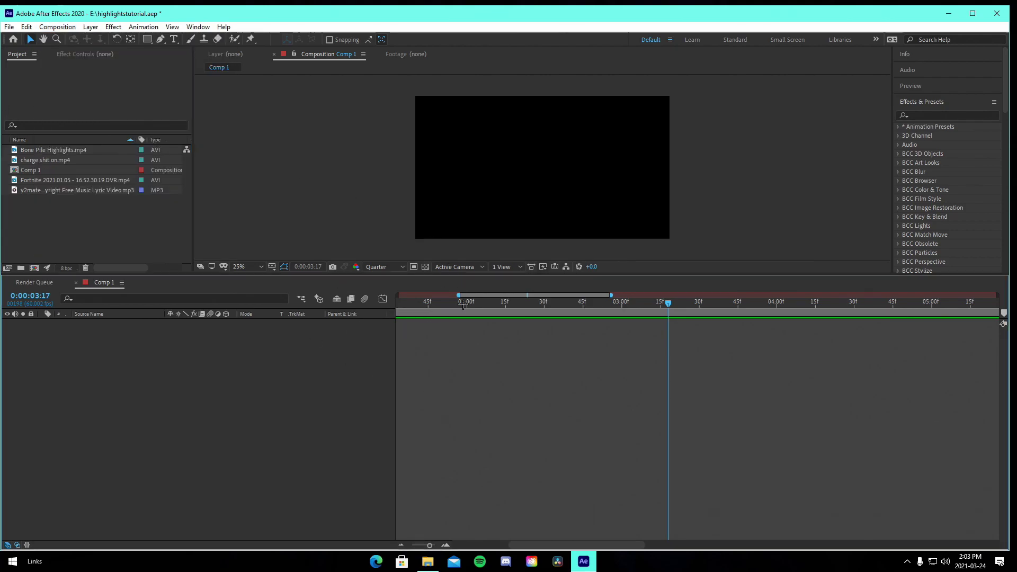
{"action": "key", "text": "space"}
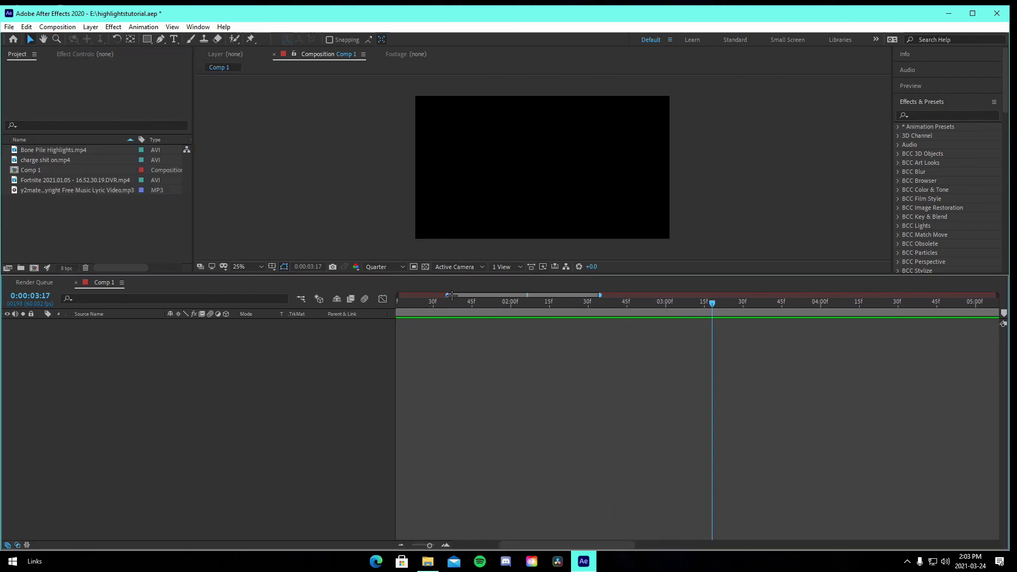
{"action": "key", "text": "Home"}
{"action": "left_click_drag", "start_coordinate": [36, 189], "coordinate": [446, 339]}
{"action": "key", "text": "l"}
{"action": "key", "text": "l"}
{"action": "left_click", "coordinate": [401, 545]}
{"action": "left_click", "coordinate": [401, 546]}
{"action": "mouse_move", "coordinate": [410, 323]}
{"action": "left_mouse_down"}
{"action": "mouse_move", "coordinate": [914, 325]}
{"action": "mouse_move", "coordinate": [414, 324]}
{"action": "left_mouse_up"}
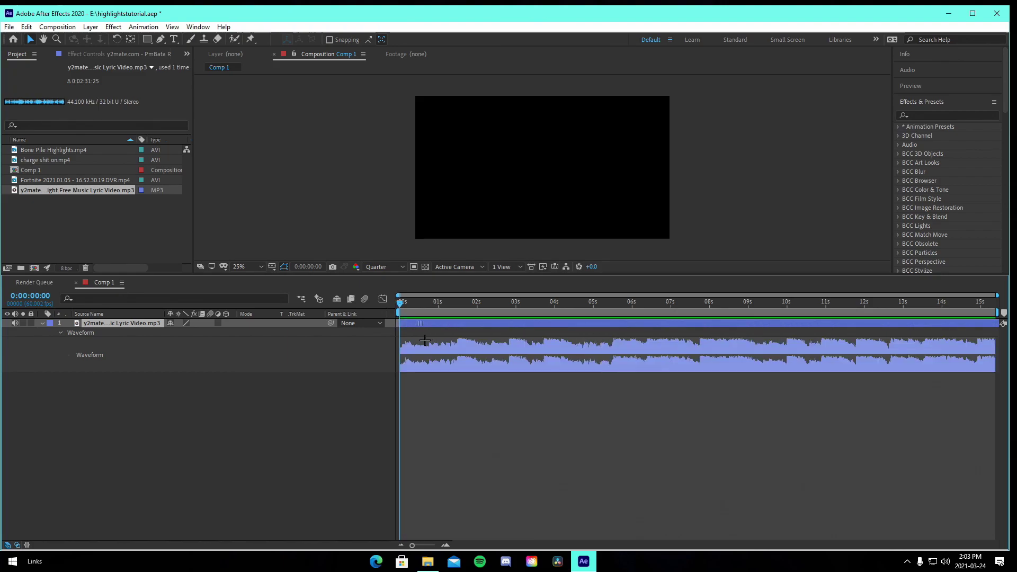
Step: Add a layer marker commented "kill" to the music layer at 0:00:01:28, where the beat hits
{"action": "left_click", "coordinate": [457, 303]}
{"action": "right_click", "coordinate": [460, 322]}
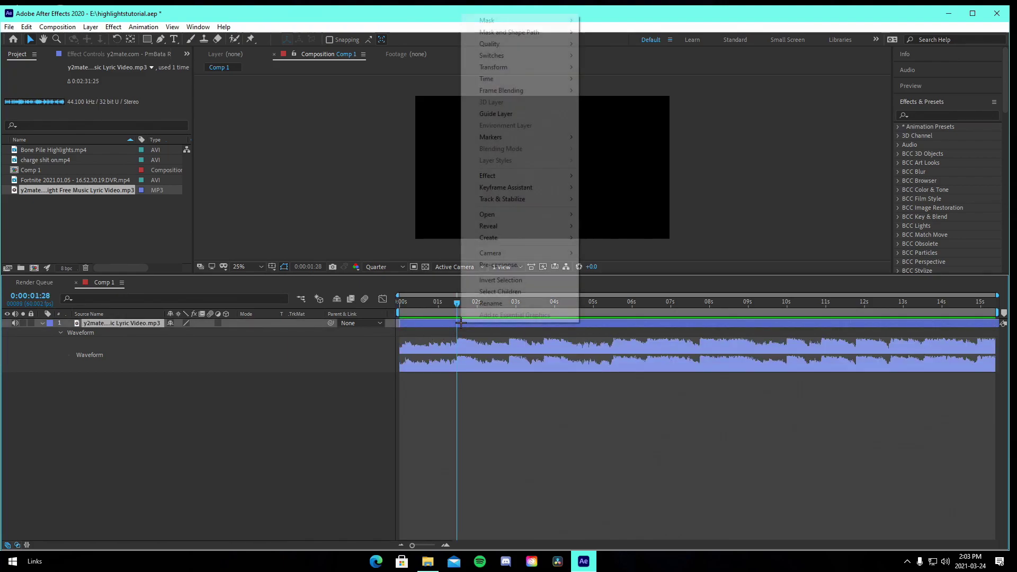
{"action": "mouse_move", "coordinate": [504, 138]}
{"action": "left_click", "coordinate": [586, 137]}
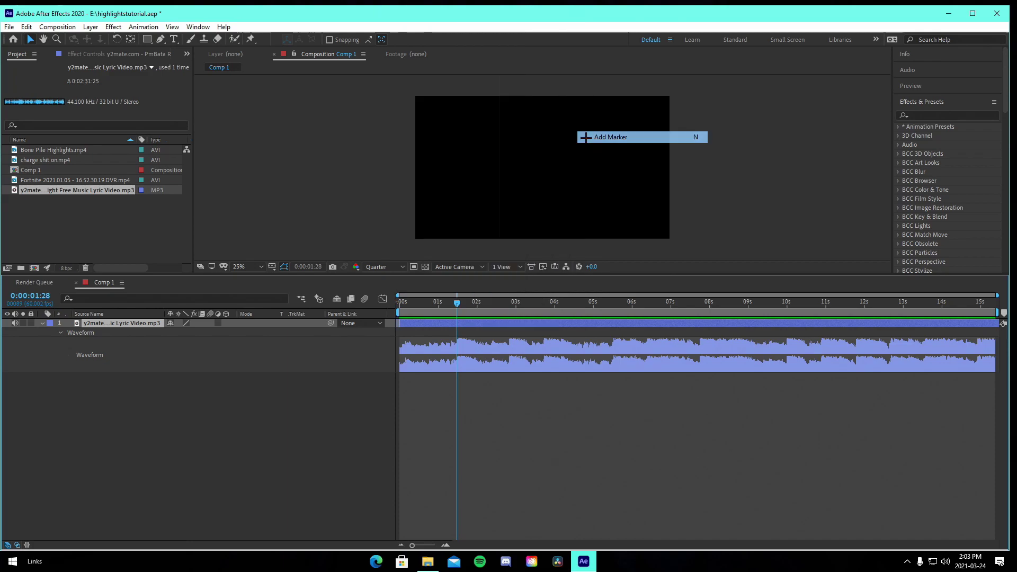
{"action": "right_click", "coordinate": [459, 325]}
{"action": "left_click", "coordinate": [489, 333]}
{"action": "type", "text": "kill"}
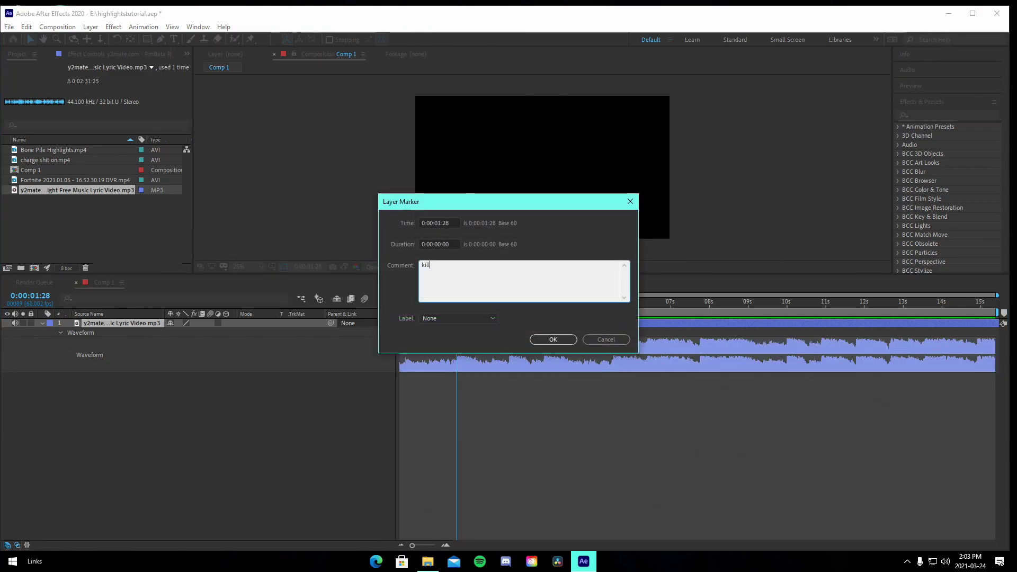
{"action": "left_click", "coordinate": [553, 339]}
Step: Add another "kill" marker to the music layer at 0:00:04:54
{"action": "left_click", "coordinate": [589, 313]}
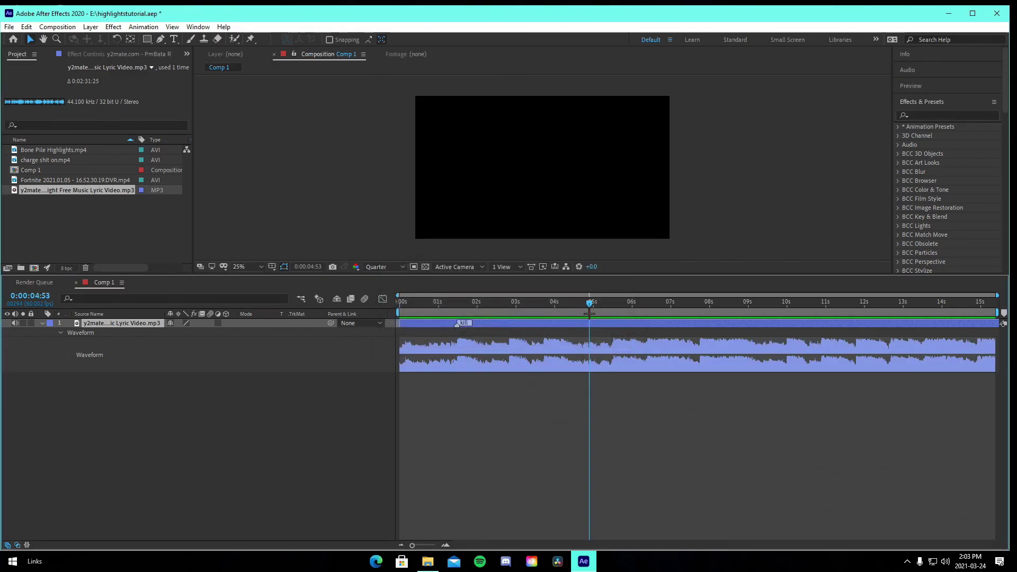
{"action": "left_click_drag", "start_coordinate": [589, 313], "coordinate": [590, 314]}
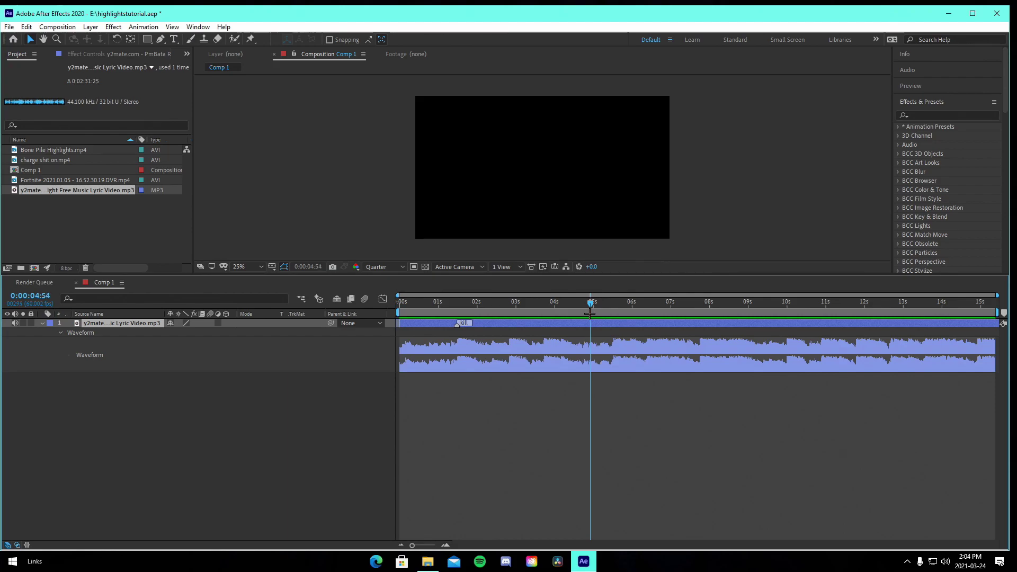
{"action": "right_click", "coordinate": [589, 325]}
{"action": "left_click", "coordinate": [596, 332]}
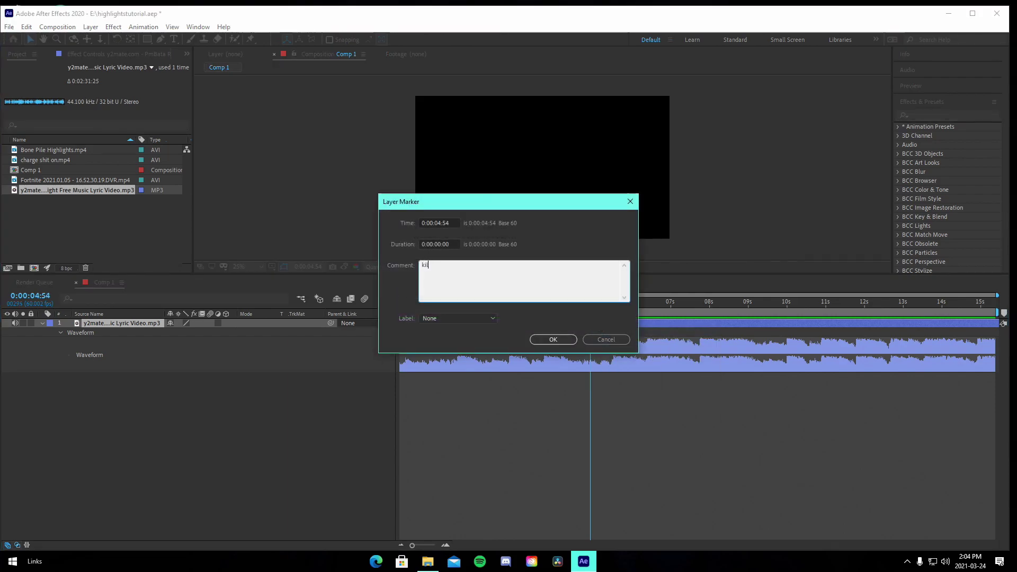
{"action": "type", "text": "kill"}
{"action": "key", "text": "Return"}
Step: Add a marker commented "trans" to the music layer at 0:00:02:22, between the two kill markers
{"action": "left_click", "coordinate": [492, 314]}
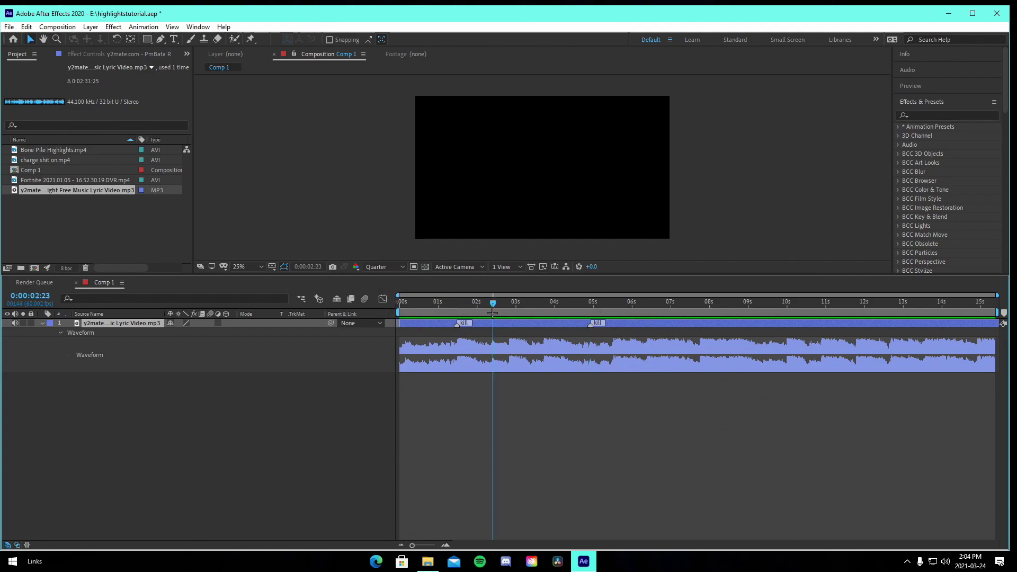
{"action": "right_click", "coordinate": [491, 329]}
{"action": "right_click", "coordinate": [492, 324]}
{"action": "left_click", "coordinate": [509, 332]}
{"action": "type", "text": "trans"}
{"action": "left_click", "coordinate": [553, 340]}
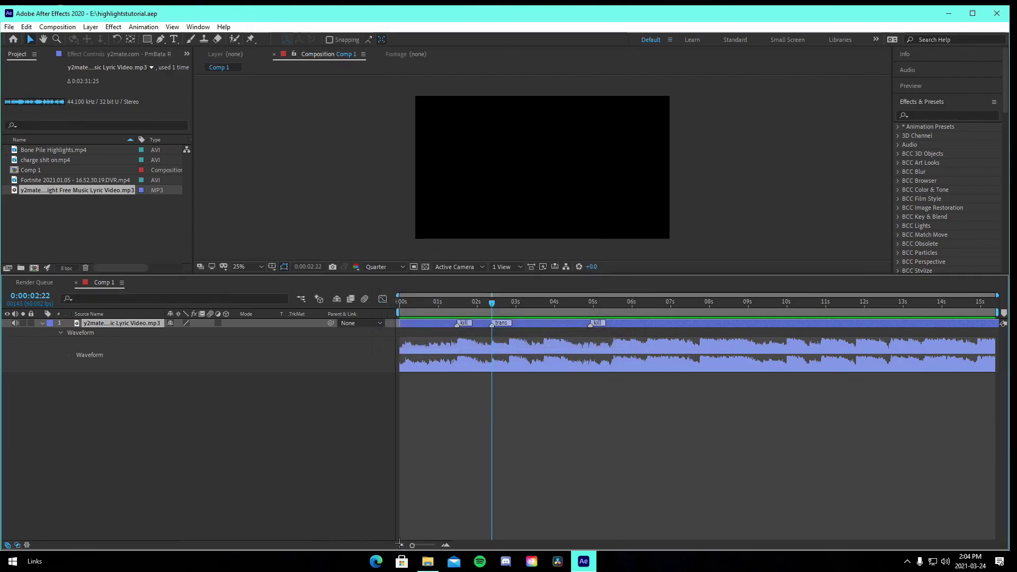
Step: Shift the music layer about one second later and trim its end at 0:00:07:32
{"action": "left_click_drag", "start_coordinate": [489, 361], "coordinate": [525, 360]}
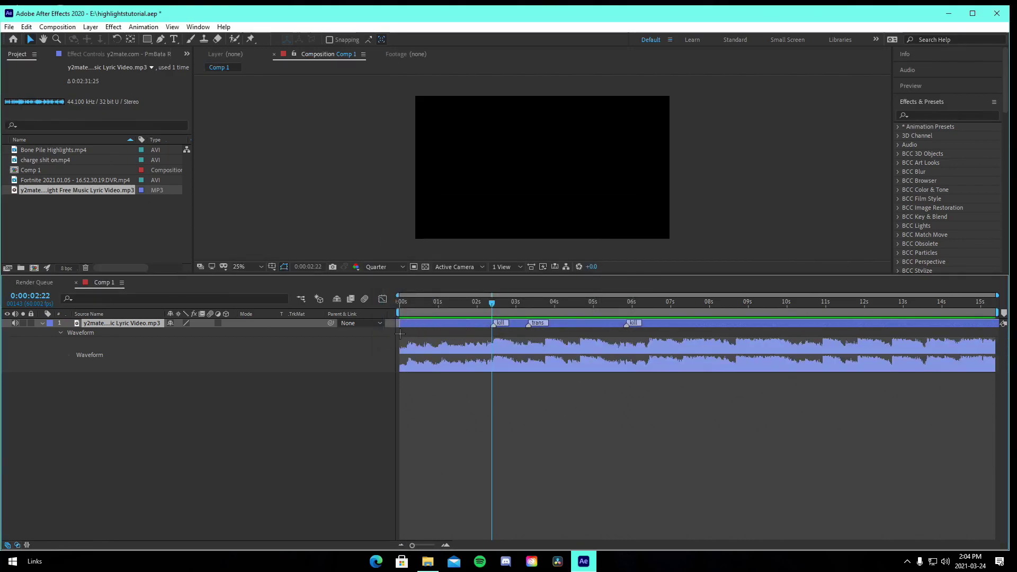
{"action": "left_click_drag", "start_coordinate": [414, 308], "coordinate": [692, 311]}
{"action": "left_click", "coordinate": [724, 321]}
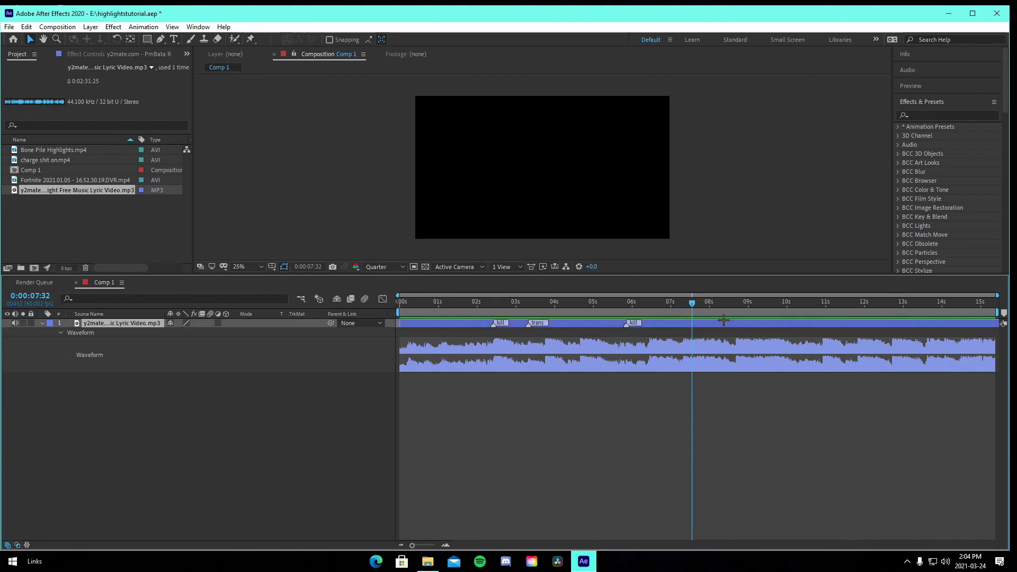
{"action": "key", "text": "alt+bracketright"}
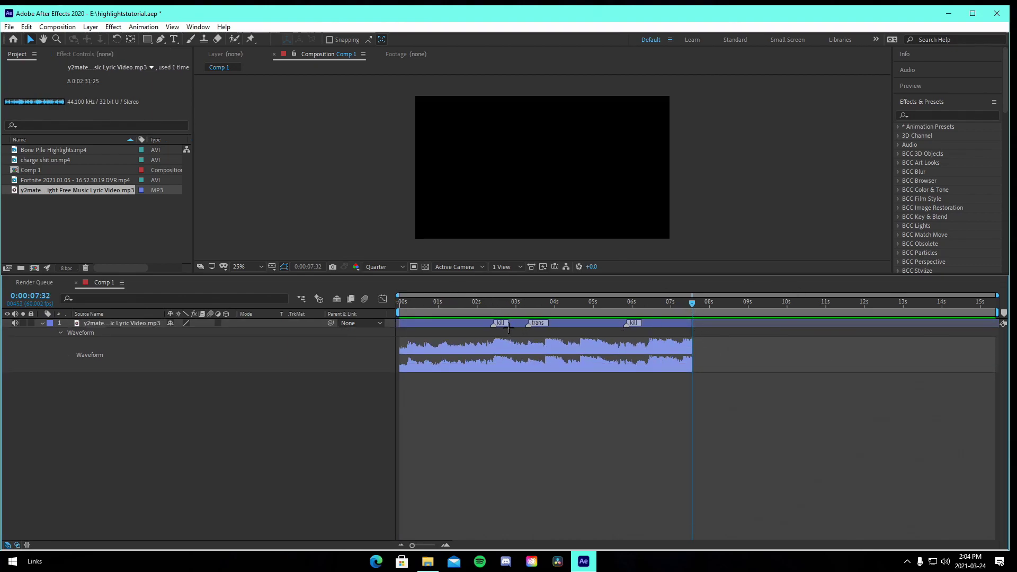
Step: Add charge shit on.mp4 below the music, mark its kill shot and align that marker with the first kill marker at 0:00:02:24
{"action": "left_click_drag", "start_coordinate": [53, 160], "coordinate": [488, 361]}
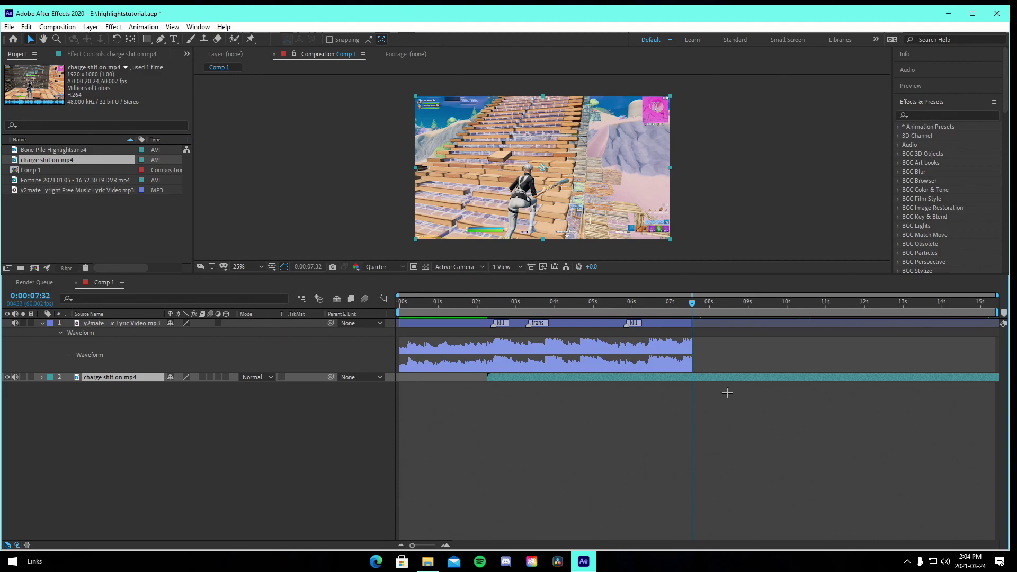
{"action": "left_click_drag", "start_coordinate": [489, 380], "coordinate": [767, 386]}
{"action": "left_click_drag", "start_coordinate": [769, 310], "coordinate": [786, 310]}
{"action": "left_click", "coordinate": [796, 378]}
{"action": "key", "text": "KP_Multiply"}
{"action": "left_click", "coordinate": [799, 395]}
{"action": "left_click", "coordinate": [494, 305]}
{"action": "mouse_move", "coordinate": [816, 378]}
{"action": "left_mouse_down"}
{"action": "mouse_move", "coordinate": [581, 379]}
{"action": "mouse_move", "coordinate": [494, 393]}
{"action": "left_mouse_up"}
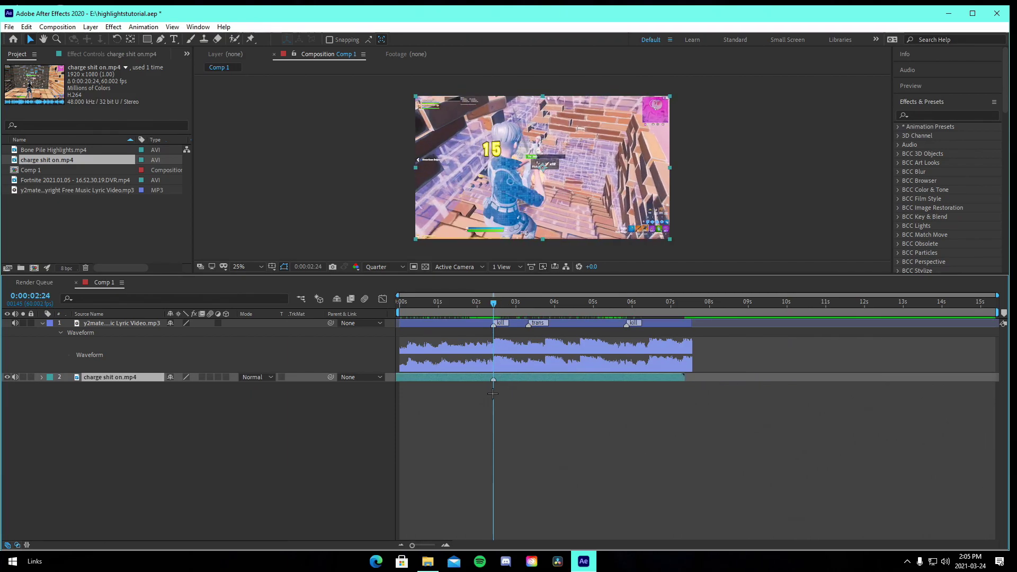
Step: Cut away the charge clip before 0:00:00:52 and trim its end to the trans marker at 0:00:03:18
{"action": "left_click_drag", "start_coordinate": [436, 305], "coordinate": [434, 305]}
{"action": "left_click", "coordinate": [436, 413]}
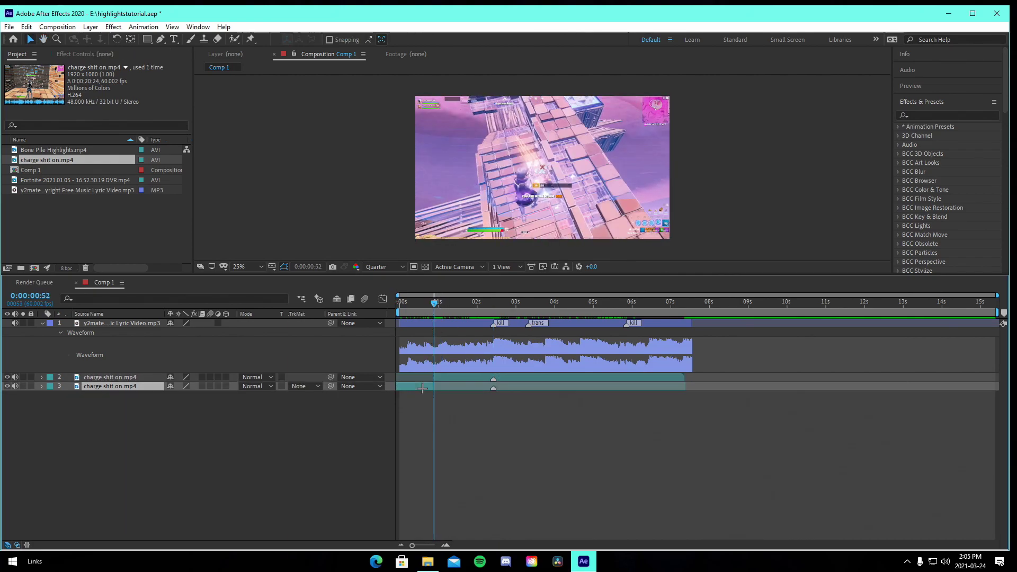
{"action": "left_click", "coordinate": [572, 305]}
{"action": "left_click_drag", "start_coordinate": [573, 306], "coordinate": [528, 305]}
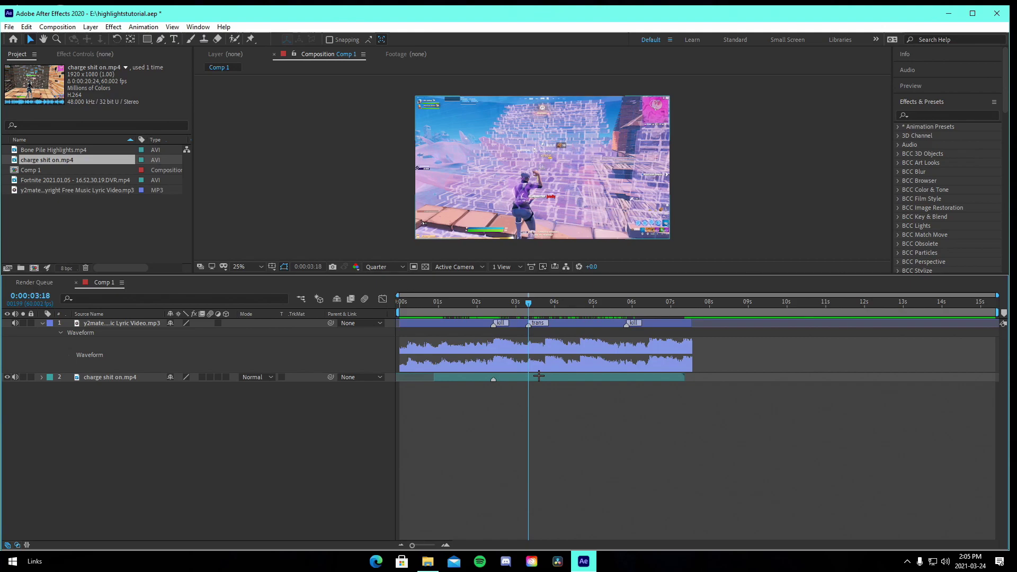
{"action": "left_click", "coordinate": [428, 306]}
{"action": "key", "text": "space"}
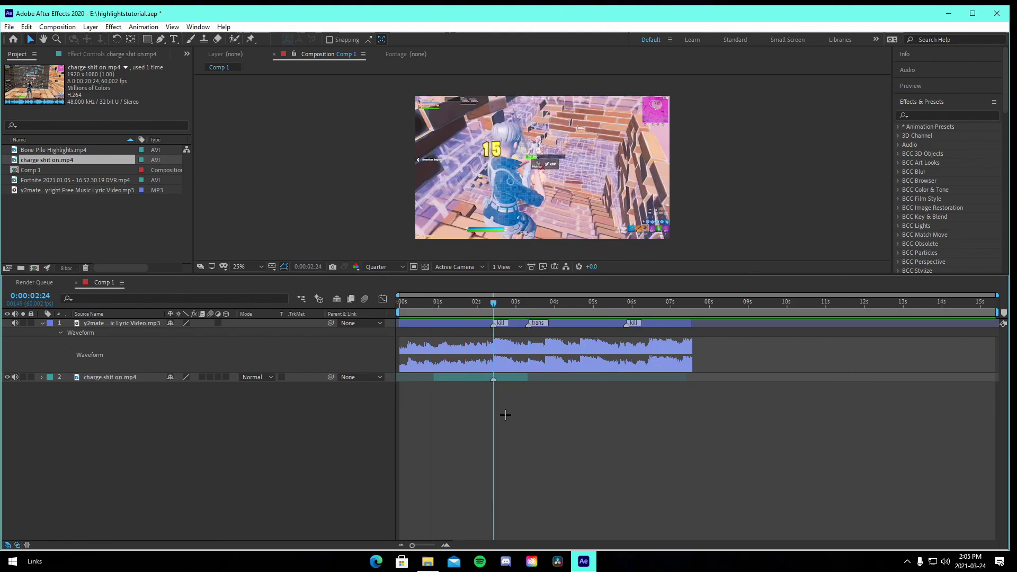
Step: Apply the JoshyyVeloNew animation preset to the charge clip at its kill marker
{"action": "left_click", "coordinate": [511, 378]}
{"action": "left_click", "coordinate": [143, 26]}
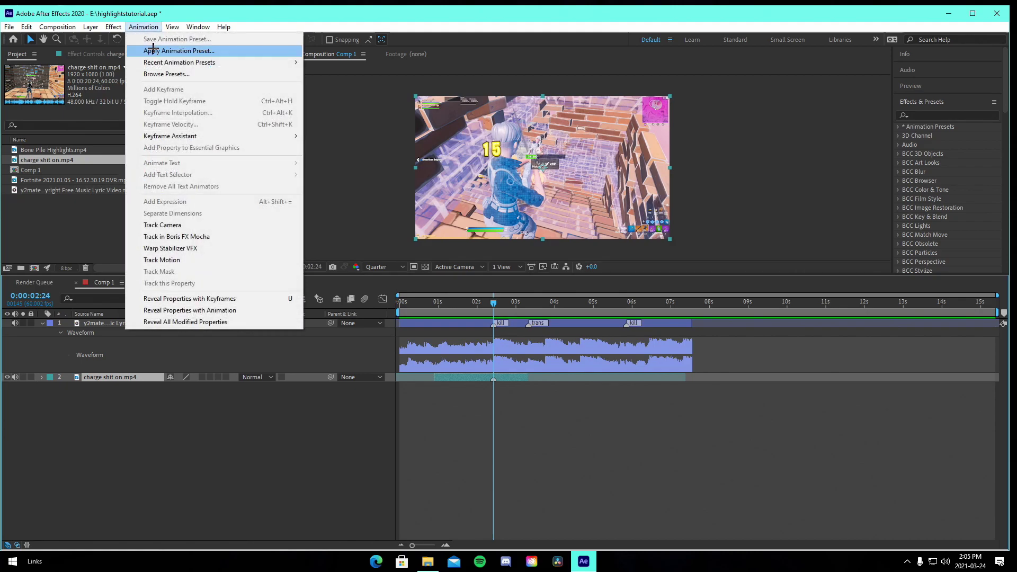
{"action": "left_click", "coordinate": [153, 51]}
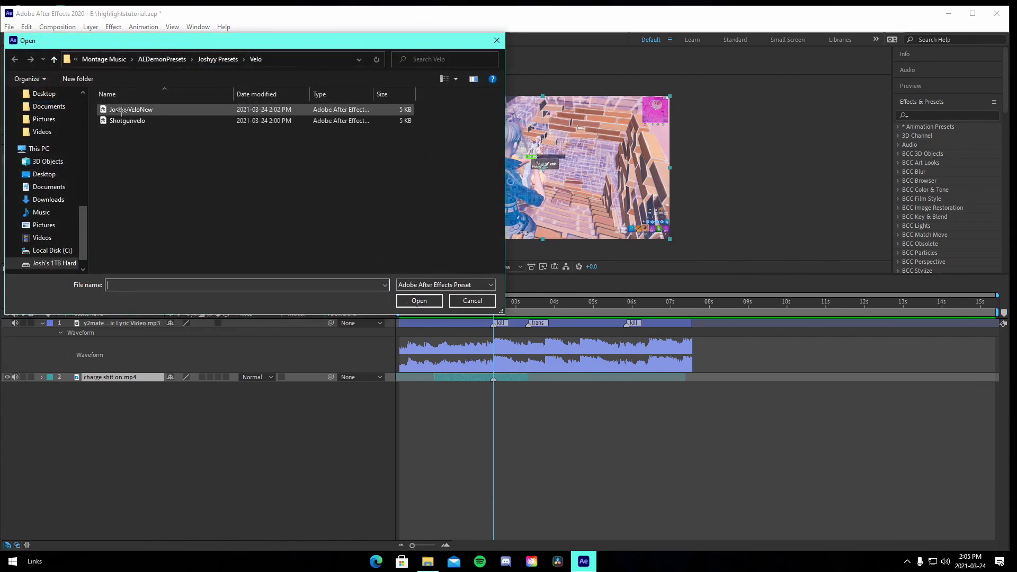
{"action": "key", "text": "Return"}
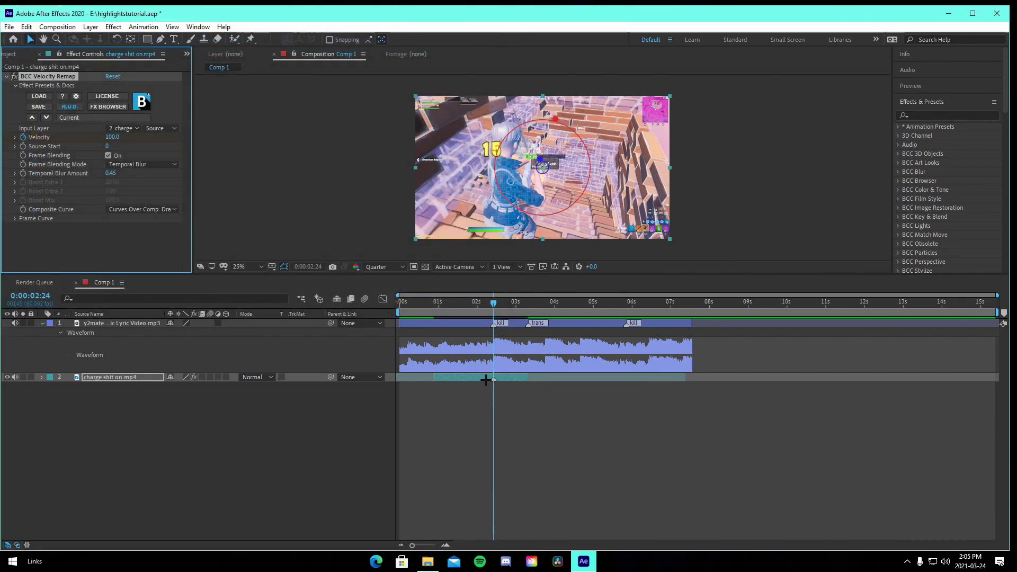
Step: Reveal the charge clip's Velocity keyframes and shift them earlier so the third keyframe lands on the kill marker
{"action": "key", "text": "equal"}
{"action": "key", "text": "equal"}
{"action": "left_click_drag", "start_coordinate": [510, 396], "coordinate": [463, 397]}
{"action": "left_click", "coordinate": [529, 456]}
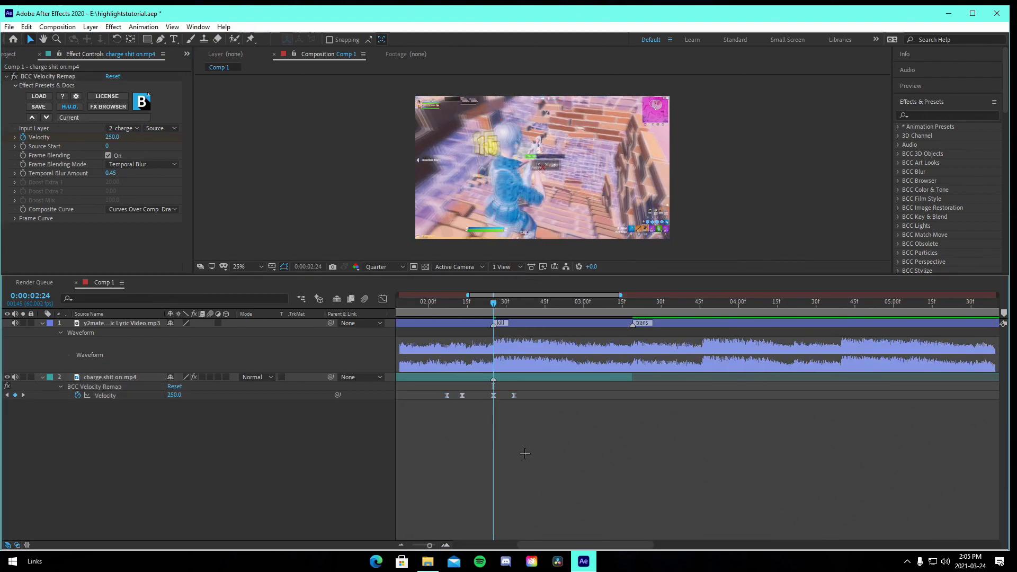
Step: Turn off Frame Blending in the charge clip's BCC Velocity Remap and fit the whole composition in the timeline
{"action": "left_click", "coordinate": [108, 156]}
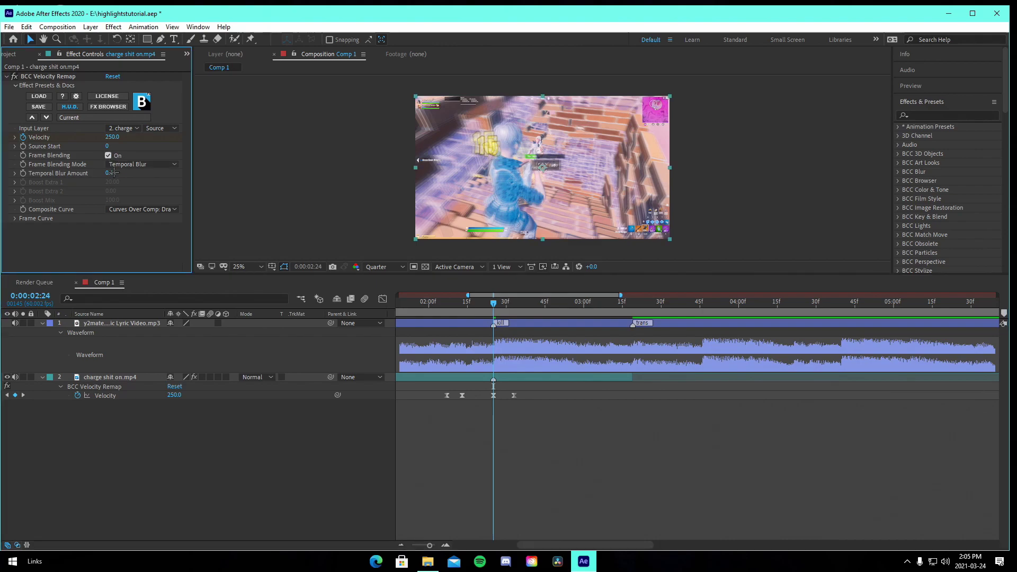
{"action": "left_click", "coordinate": [108, 156]}
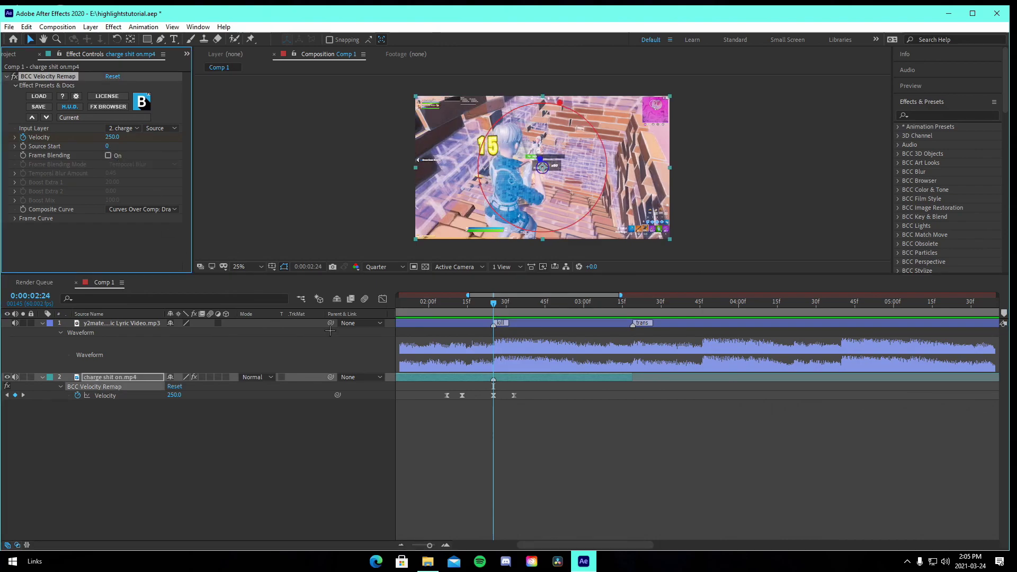
{"action": "left_click", "coordinate": [412, 544]}
{"action": "left_click", "coordinate": [484, 517]}
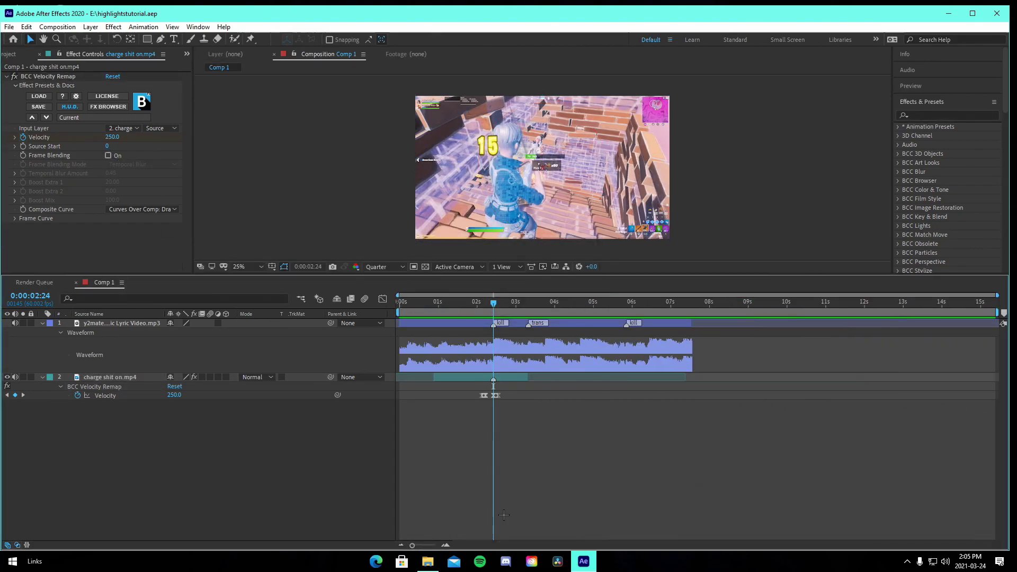
{"action": "left_click", "coordinate": [425, 306]}
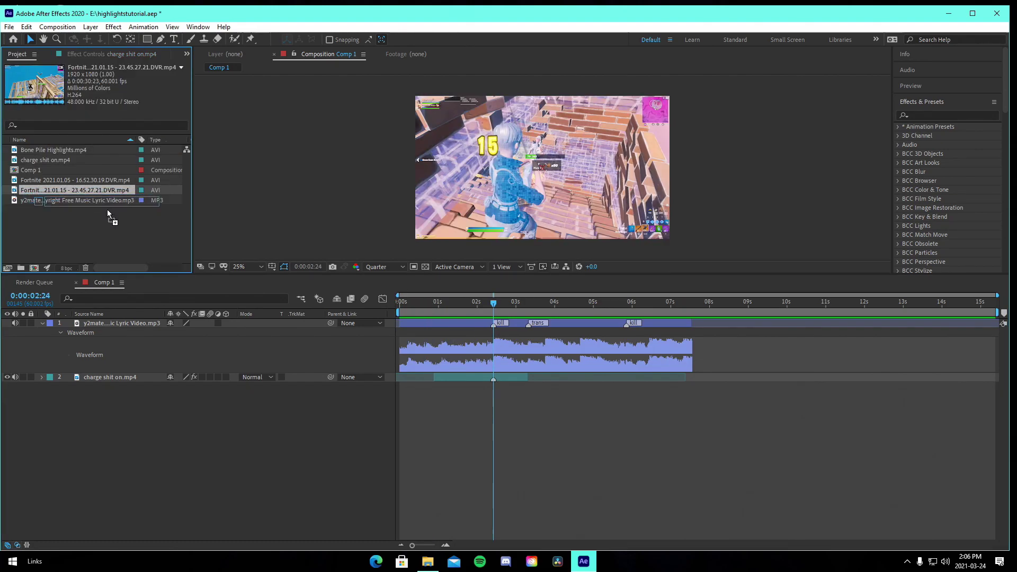
Step: Add the Fortnite 2021.01.15 - 23.45.27.21 clip from the trans marker and trim its end to the end of the music
{"action": "left_click_drag", "start_coordinate": [79, 190], "coordinate": [527, 393]}
{"action": "left_click", "coordinate": [624, 316]}
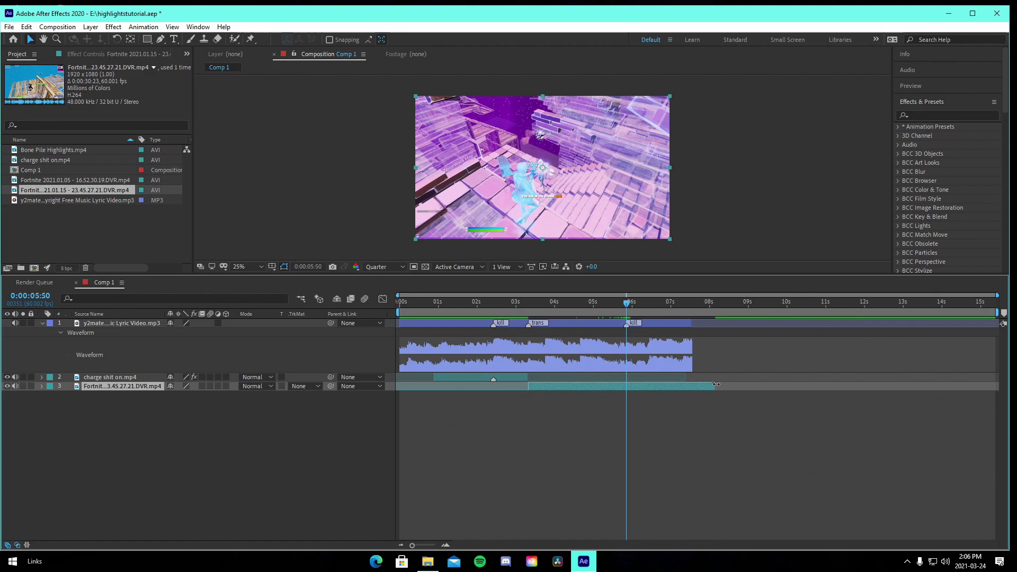
{"action": "left_click_drag", "start_coordinate": [714, 387], "coordinate": [691, 391]}
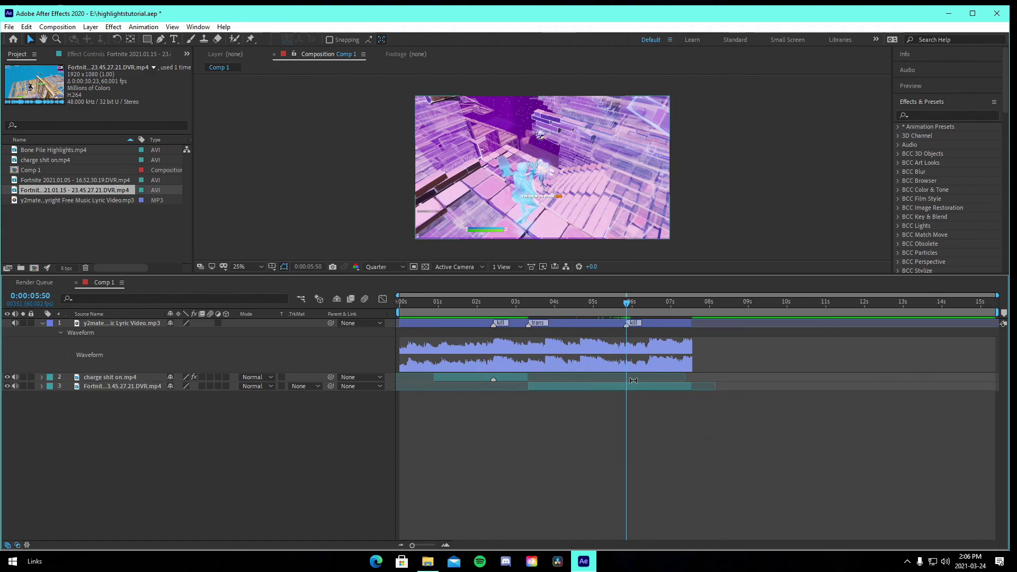
Step: Apply the JoshyyVeloNew animation preset to the second gameplay clip at the kill marker at 0:00:05:50
{"action": "left_click", "coordinate": [640, 391]}
{"action": "left_click", "coordinate": [147, 27]}
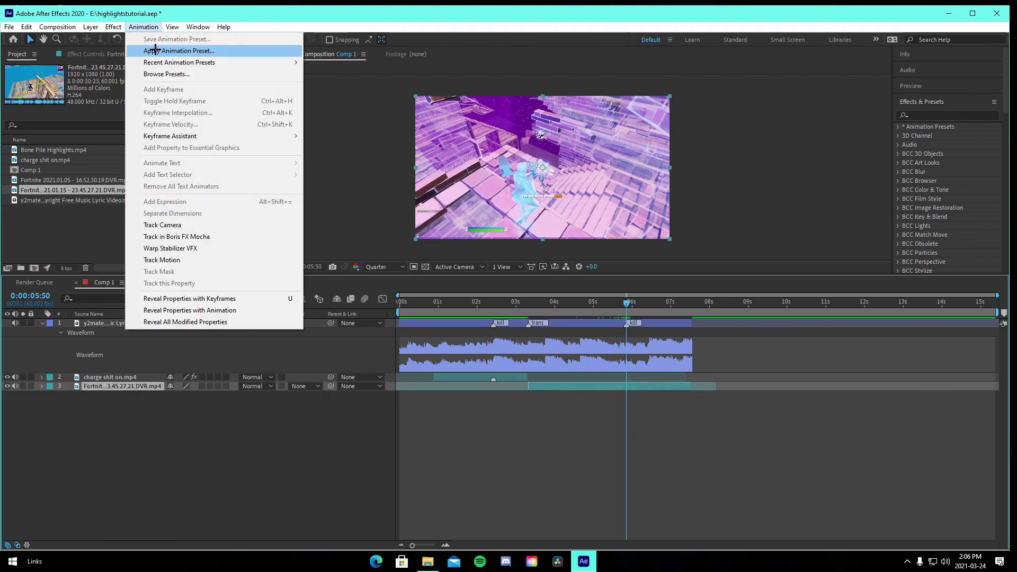
{"action": "left_click", "coordinate": [158, 48]}
{"action": "left_click", "coordinate": [131, 109]}
{"action": "left_click", "coordinate": [416, 301]}
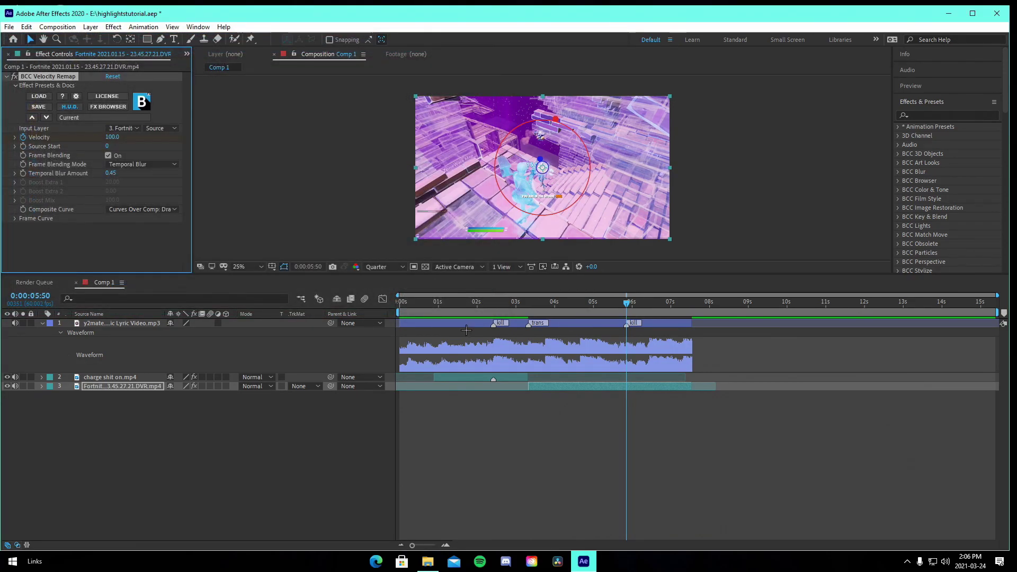
Step: Reveal the second clip's Velocity keyframes and shift them earlier so the third keyframe lands on the kill marker
{"action": "key", "text": "u"}
{"action": "left_click_drag", "start_coordinate": [628, 405], "coordinate": [617, 408]}
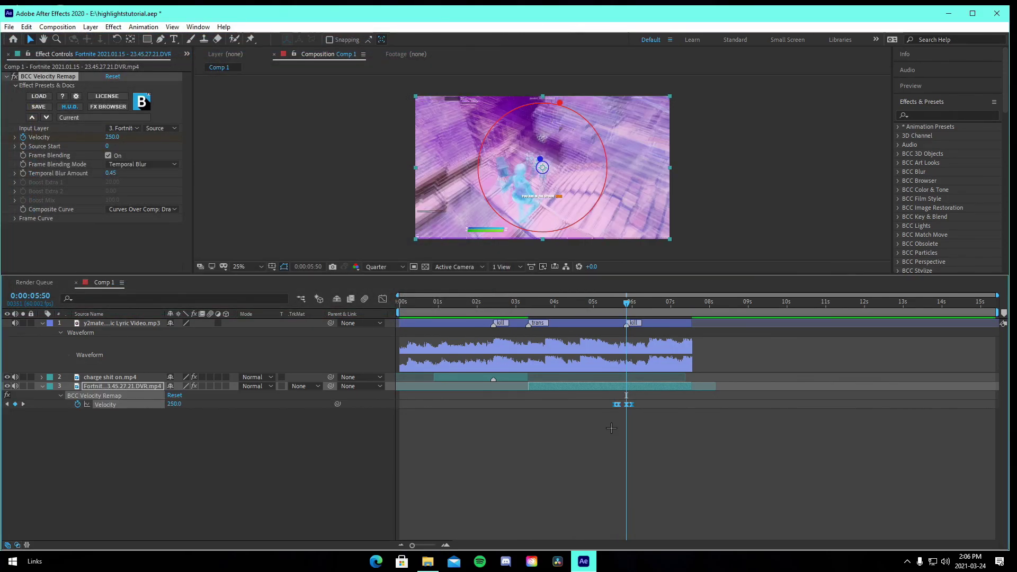
{"action": "left_click", "coordinate": [430, 550]}
Step: Turn off Frame Blending in the second clip's BCC Velocity Remap and save the project
{"action": "left_click", "coordinate": [108, 155]}
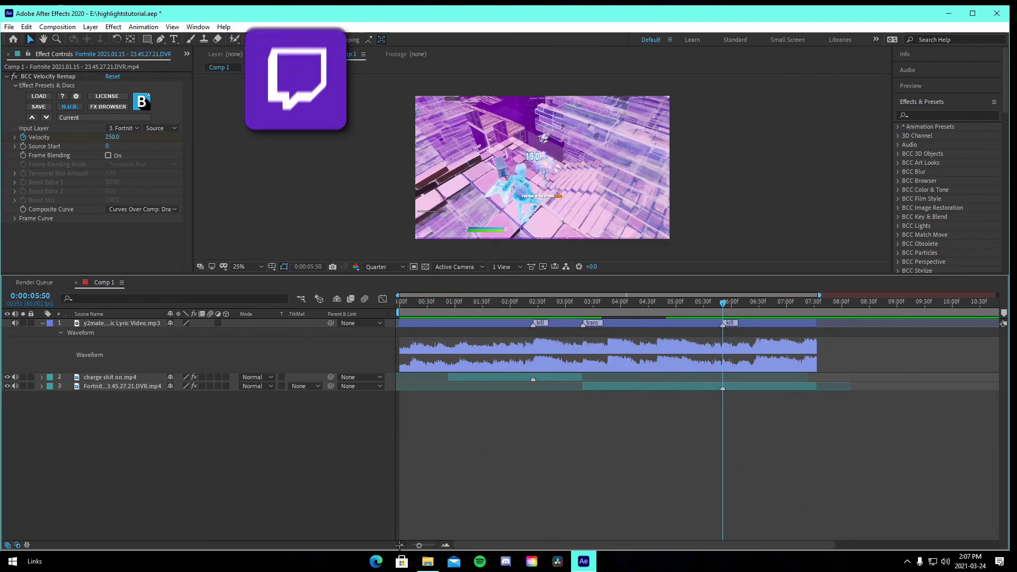
{"action": "left_click", "coordinate": [411, 545]}
{"action": "key", "text": "ctrl+s"}
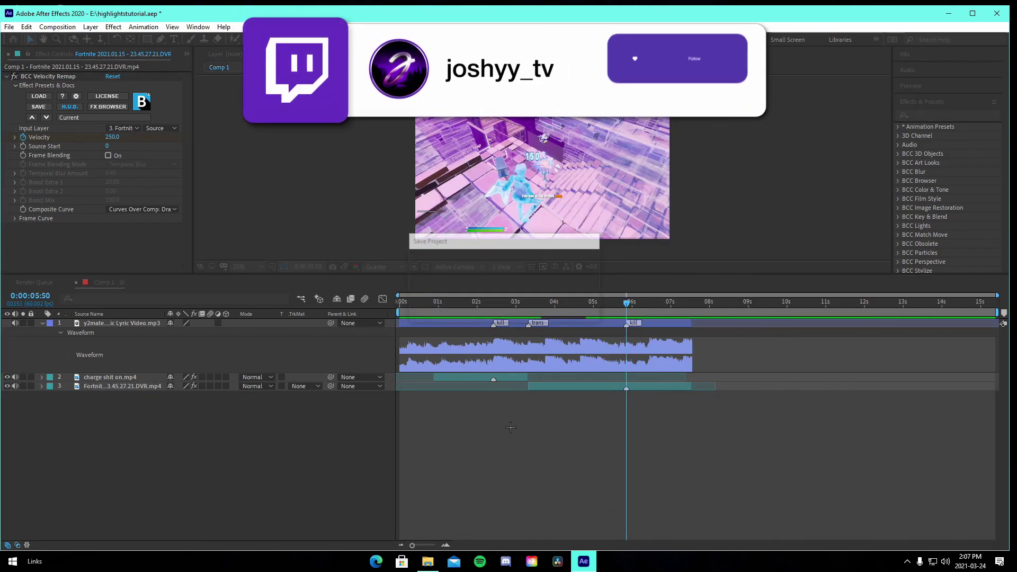
Step: Add an adjustment layer above the clips, split it at the first kill marker at 0:00:02:24 and delete the earlier part
{"action": "left_click", "coordinate": [493, 302]}
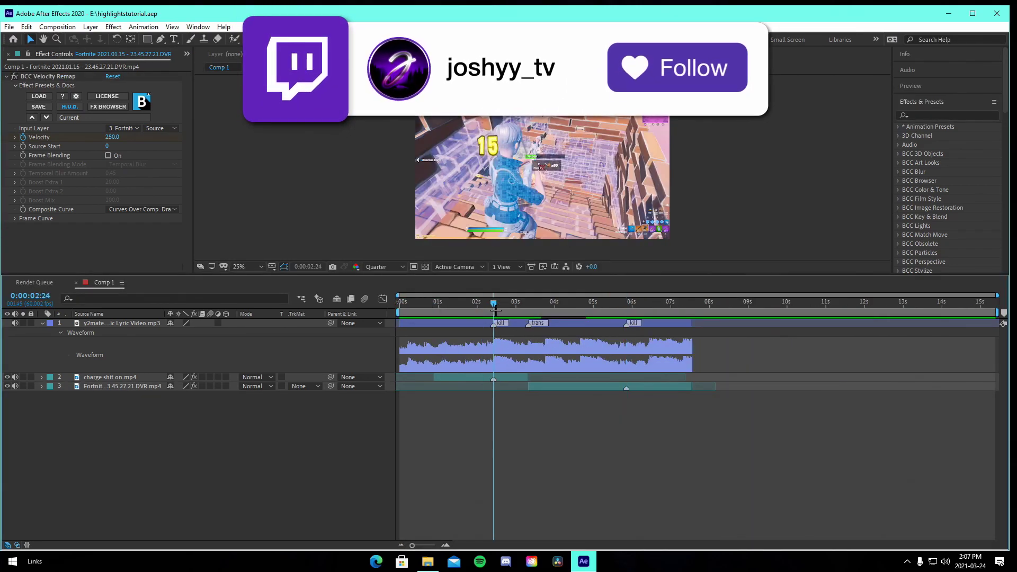
{"action": "left_click", "coordinate": [507, 378]}
{"action": "key", "text": "ctrl+alt+y"}
{"action": "key", "text": "ctrl+shift+d"}
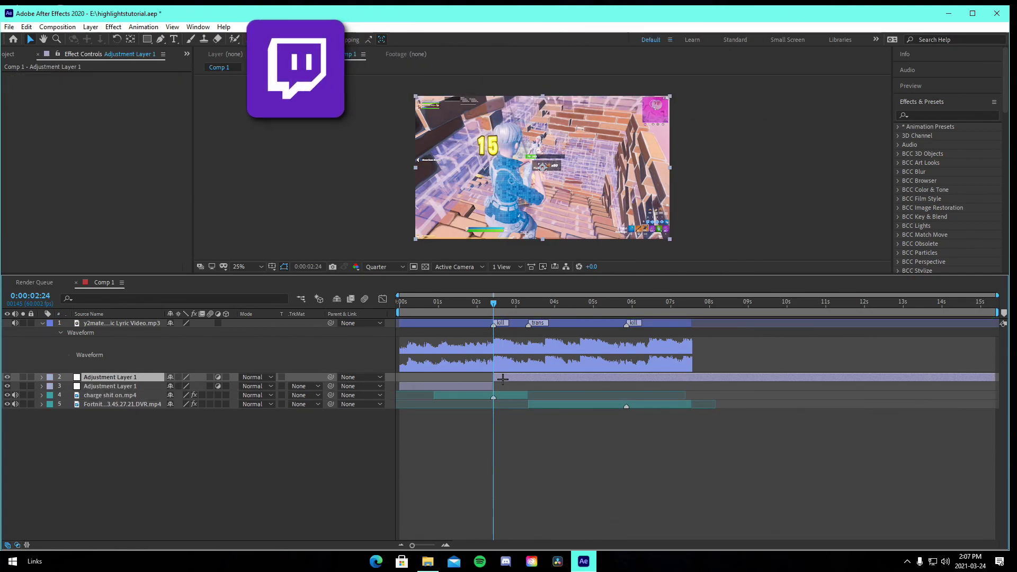
{"action": "left_click", "coordinate": [474, 386]}
{"action": "key", "text": "Delete"}
Step: Split the adjustment layer at the trans marker at 0:00:03:18, delete the later part and return to the first kill marker
{"action": "left_click", "coordinate": [474, 385]}
{"action": "key", "text": "k"}
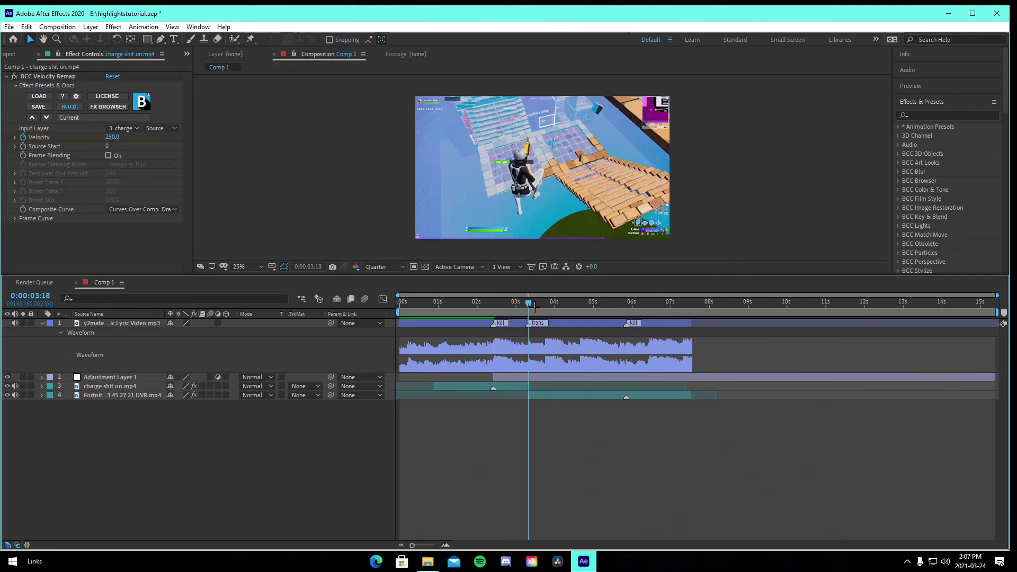
{"action": "key", "text": "ctrl+shift+d"}
{"action": "key", "text": "Delete"}
{"action": "left_click", "coordinate": [495, 303]}
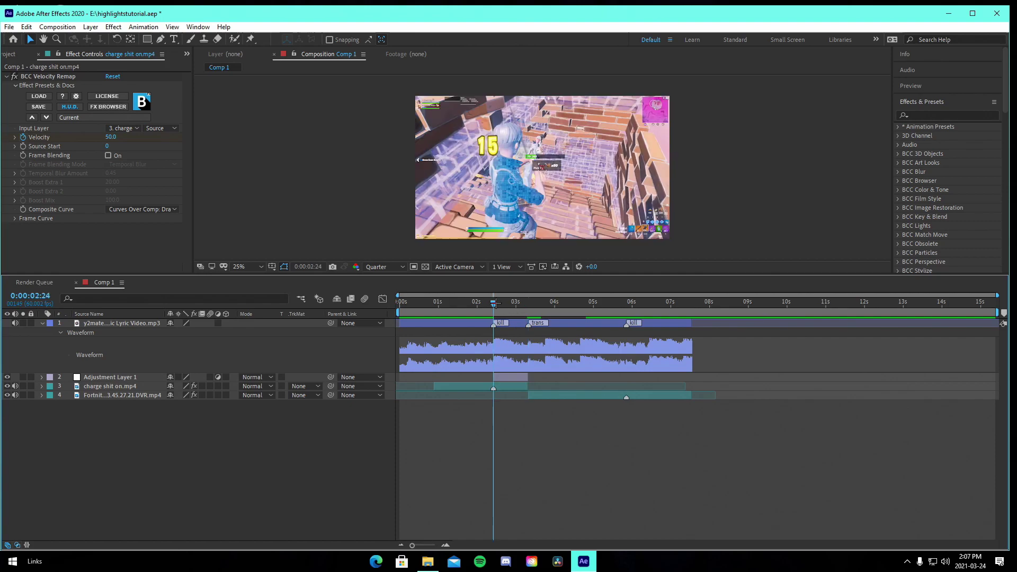
Step: Apply the GodImpactJoshyy animation preset to the adjustment layer at the first kill marker
{"action": "left_click", "coordinate": [512, 374]}
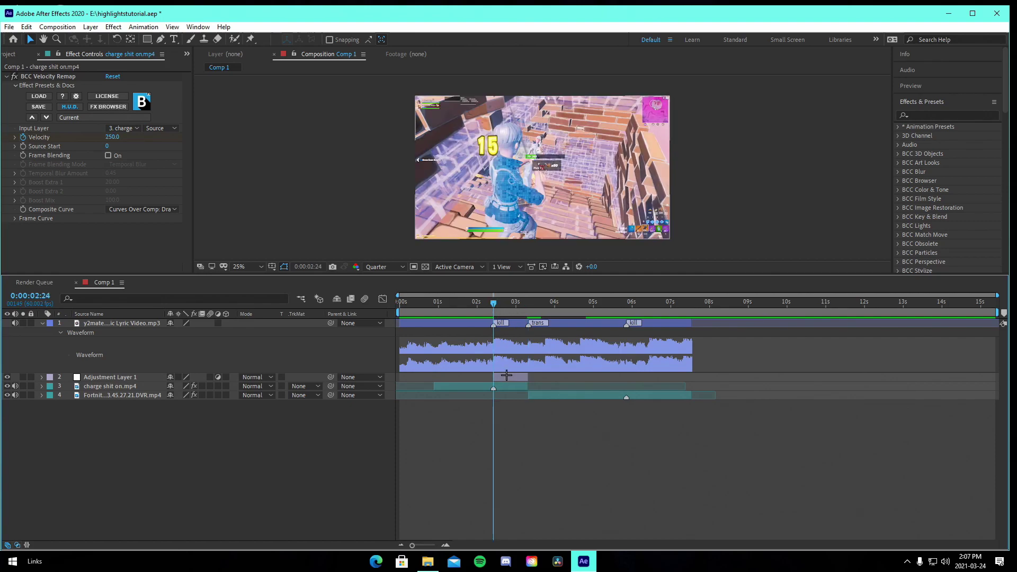
{"action": "left_click", "coordinate": [446, 543]}
{"action": "left_click", "coordinate": [139, 29]}
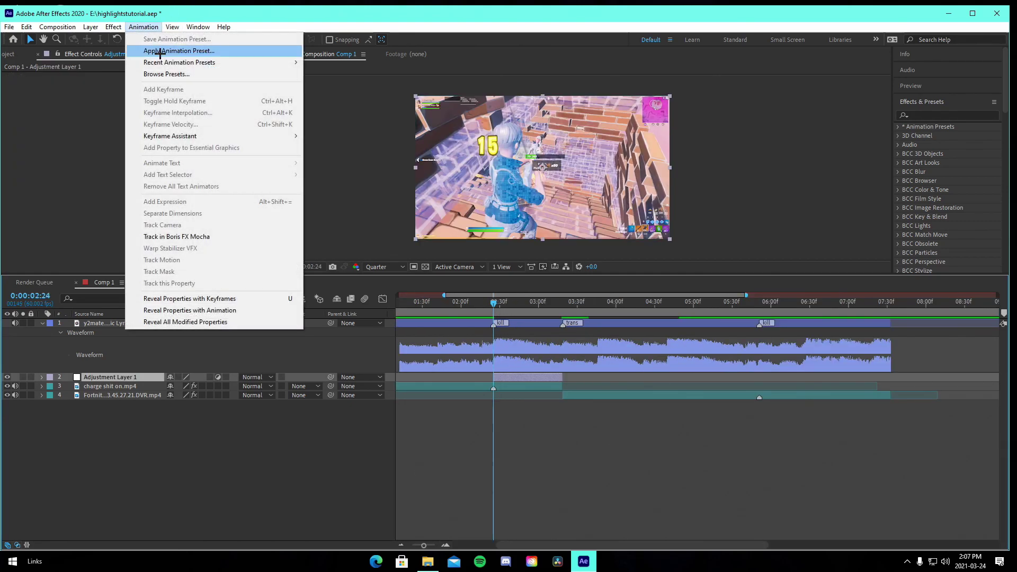
{"action": "left_click", "coordinate": [159, 51]}
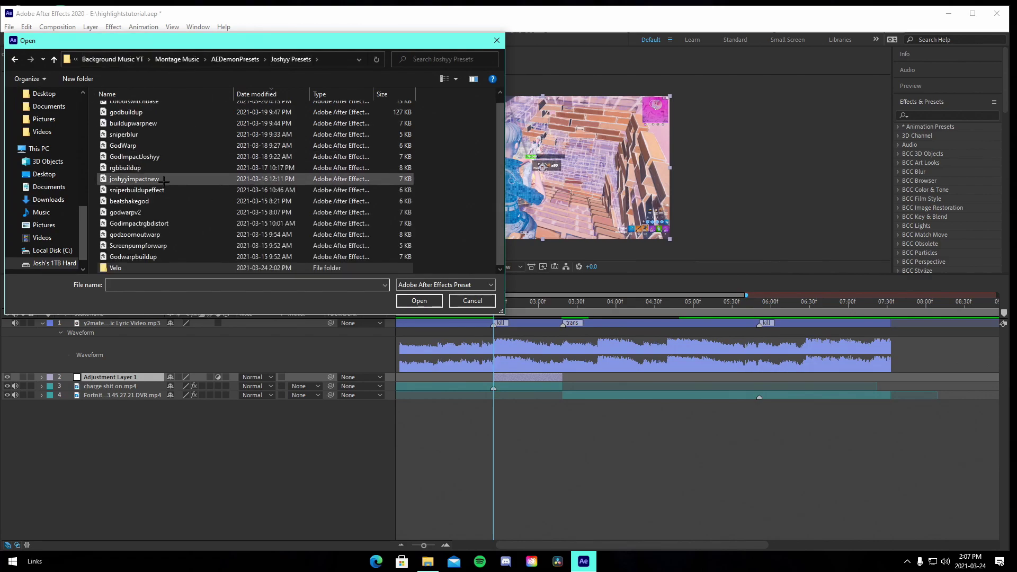
{"action": "left_click", "coordinate": [141, 158]}
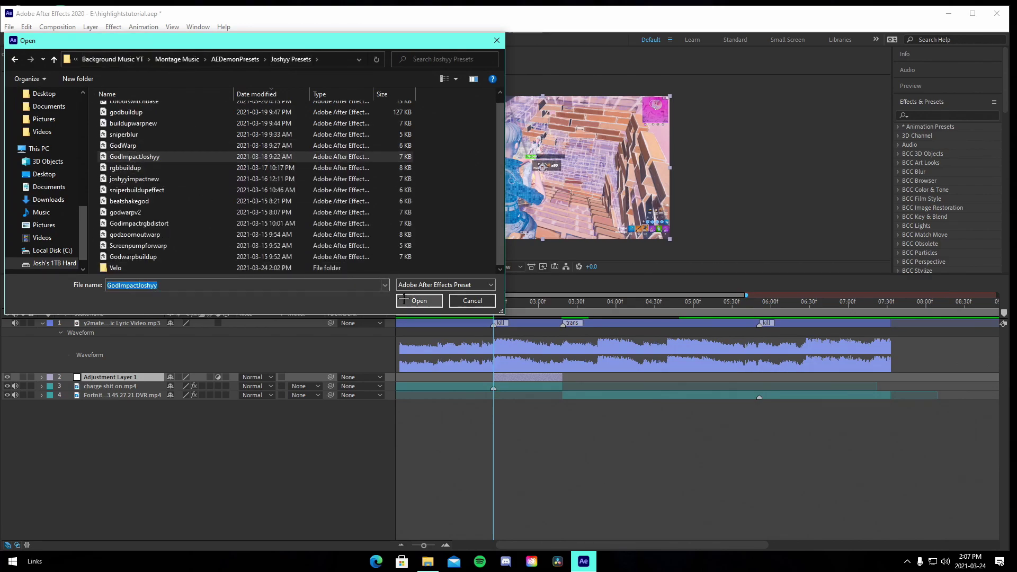
{"action": "left_click", "coordinate": [419, 300]}
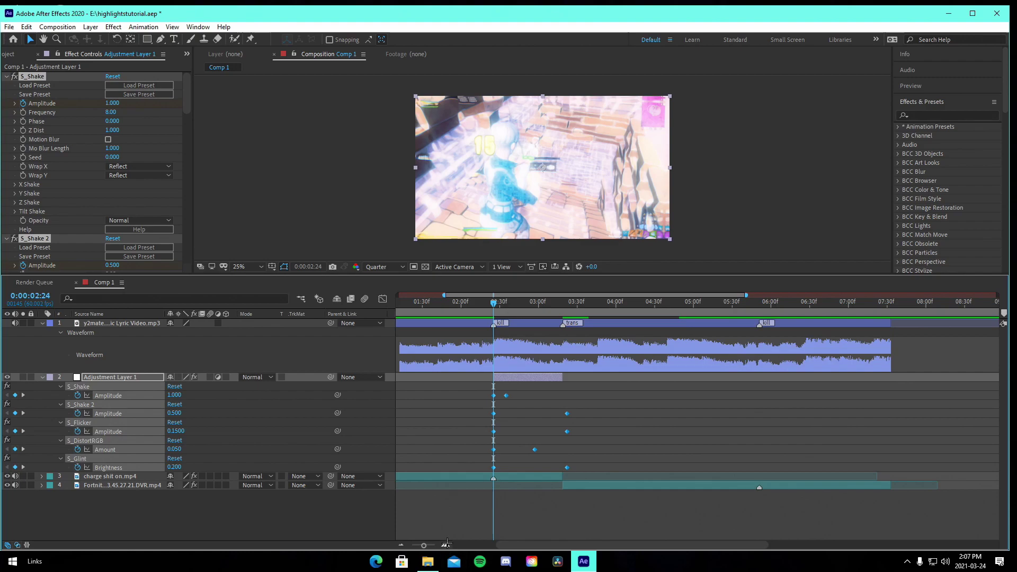
Step: Move the last S_Shake 2, S_Flicker and S_Glint keyframes to the adjustment layer's end at the trans marker and save the project
{"action": "left_click", "coordinate": [446, 544]}
{"action": "left_click", "coordinate": [446, 545]}
{"action": "left_click", "coordinate": [402, 545]}
{"action": "left_click_drag", "start_coordinate": [636, 401], "coordinate": [660, 474]}
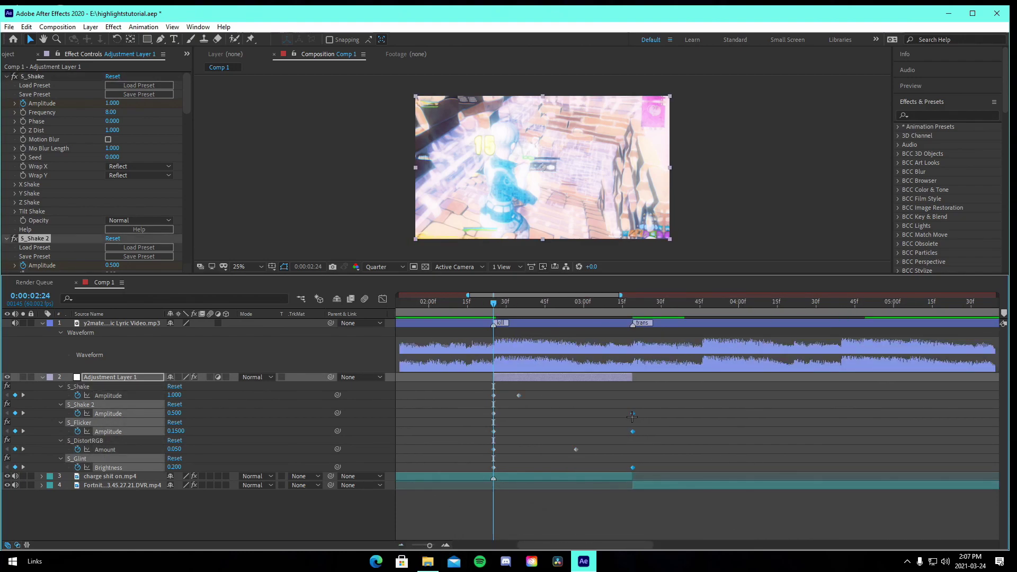
{"action": "left_click", "coordinate": [481, 307]}
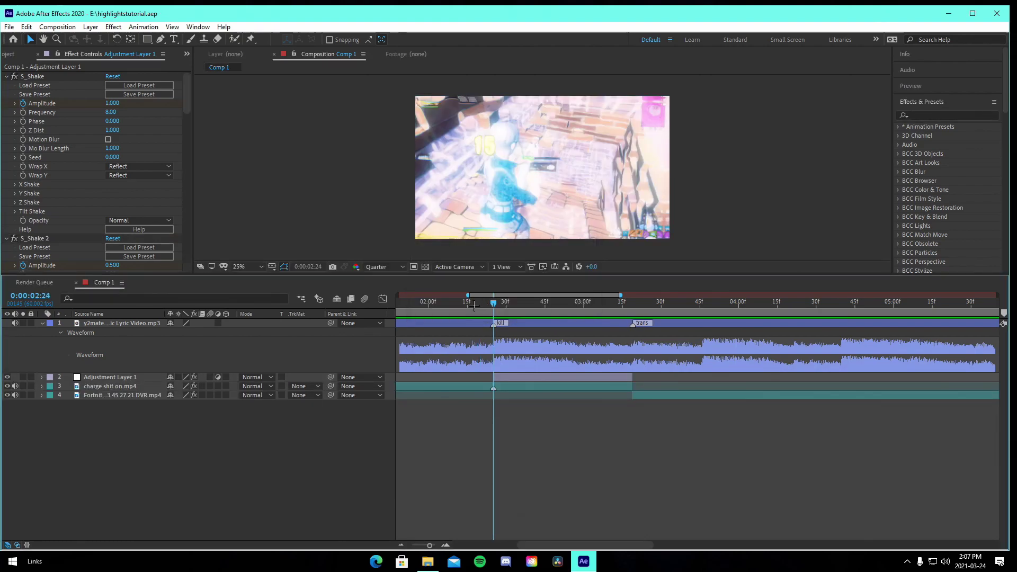
Step: Duplicate the impact adjustment layer, start the copy at the second kill marker at 0:00:05:50 and extend it to the clip's end
{"action": "left_click_drag", "start_coordinate": [473, 305], "coordinate": [618, 325]}
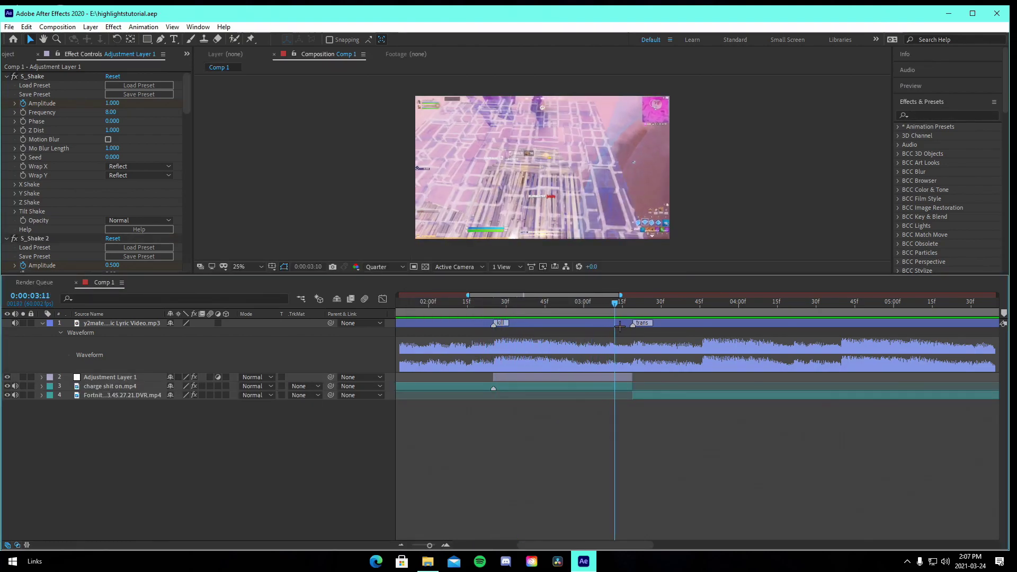
{"action": "key", "text": "k"}
{"action": "left_click", "coordinate": [561, 379]}
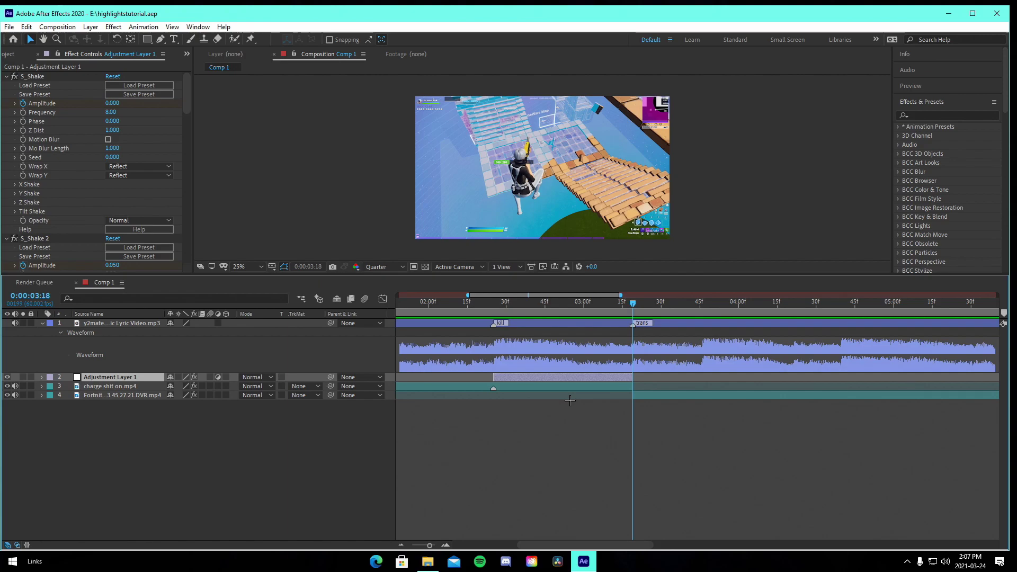
{"action": "key", "text": "ctrl+d"}
{"action": "left_click", "coordinate": [401, 546]}
{"action": "left_click", "coordinate": [401, 545]}
{"action": "left_click_drag", "start_coordinate": [521, 377], "coordinate": [686, 380]}
{"action": "left_click", "coordinate": [675, 303]}
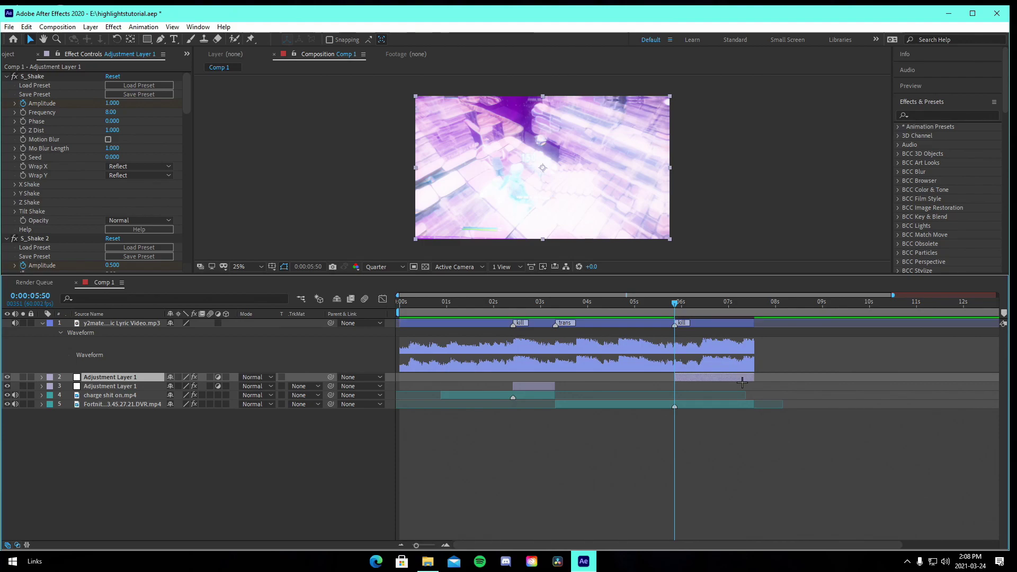
Step: Reveal the duplicated adjustment layer's keyframes and move its closing effect keyframes to the end of the layer
{"action": "key", "text": "u"}
{"action": "left_click_drag", "start_coordinate": [740, 399], "coordinate": [706, 480]}
{"action": "left_click_drag", "start_coordinate": [717, 414], "coordinate": [755, 413]}
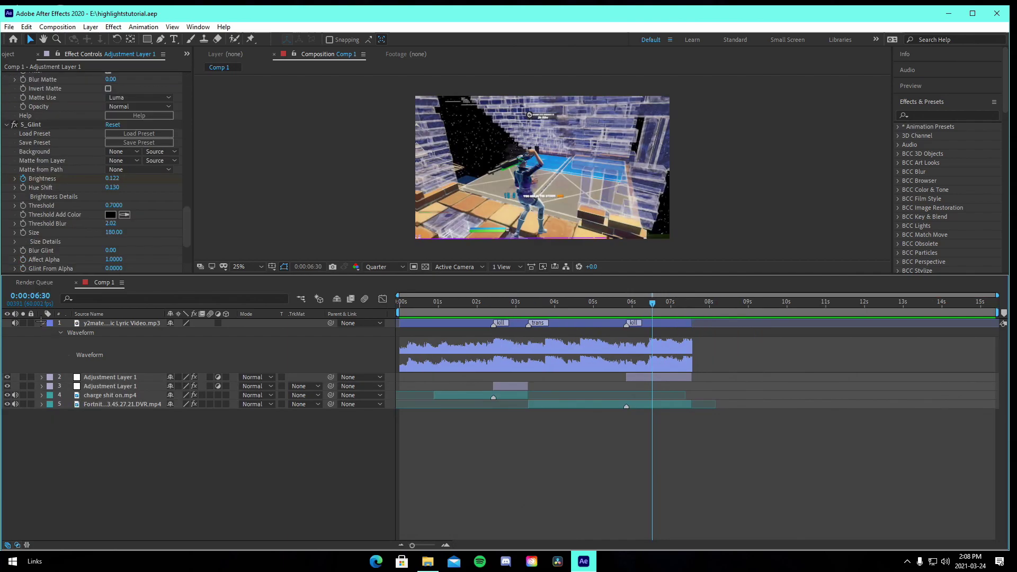
Step: Collapse the music layer's waveform and reorder the layers so each impact adjustment layer sits directly above its own clip
{"action": "left_click", "coordinate": [42, 323]}
{"action": "left_click", "coordinate": [632, 332]}
{"action": "left_click_drag", "start_coordinate": [135, 332], "coordinate": [141, 363]}
{"action": "left_click", "coordinate": [537, 421]}
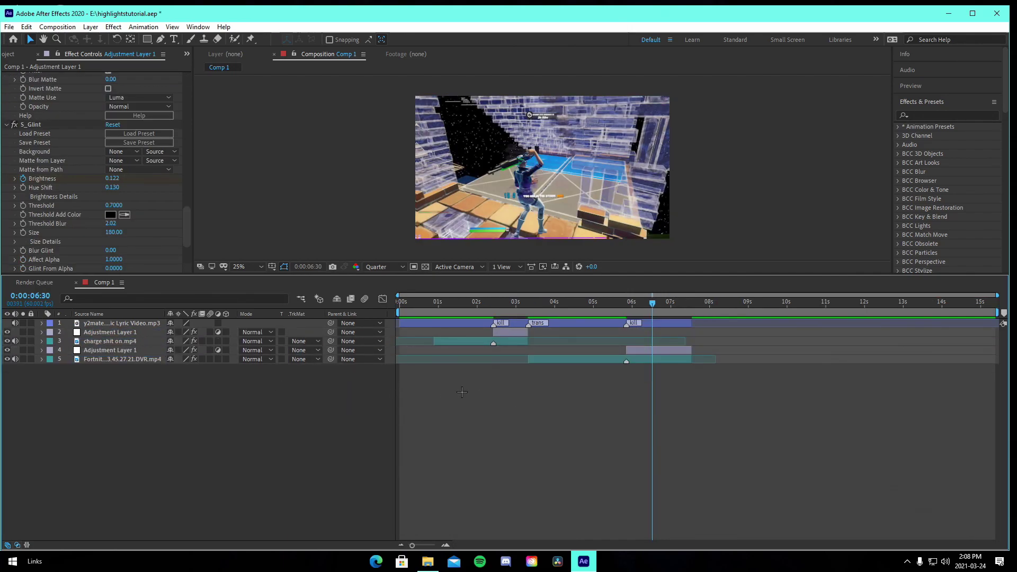
Step: Add a new adjustment layer above the first clip's impact layer, split it at 0:00:02:56 and delete the earlier part
{"action": "left_click", "coordinate": [528, 303]}
{"action": "left_click", "coordinate": [525, 333]}
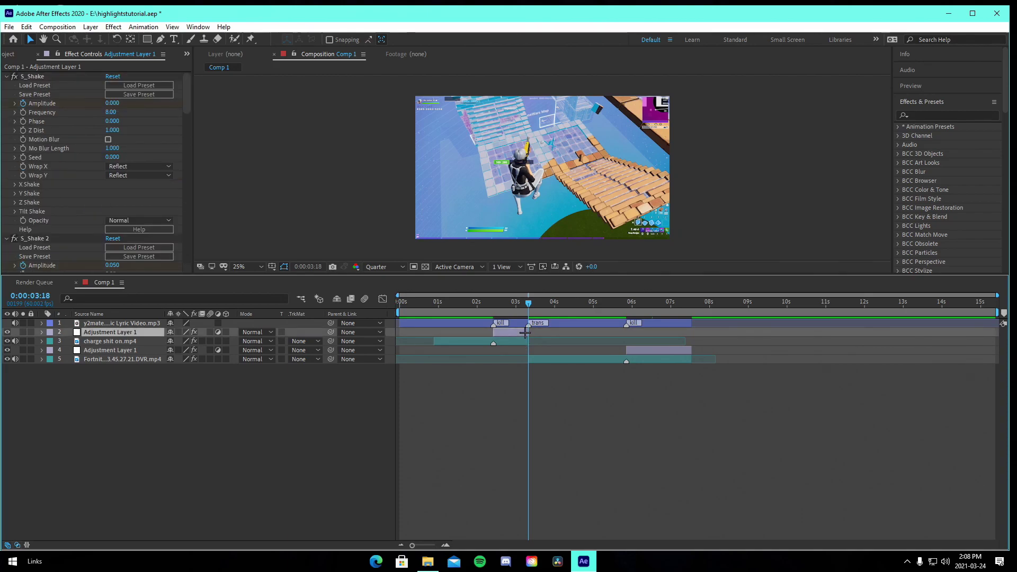
{"action": "key", "text": "ctrl+alt+y"}
{"action": "left_click", "coordinate": [514, 302]}
{"action": "key", "text": "ctrl+shift+d"}
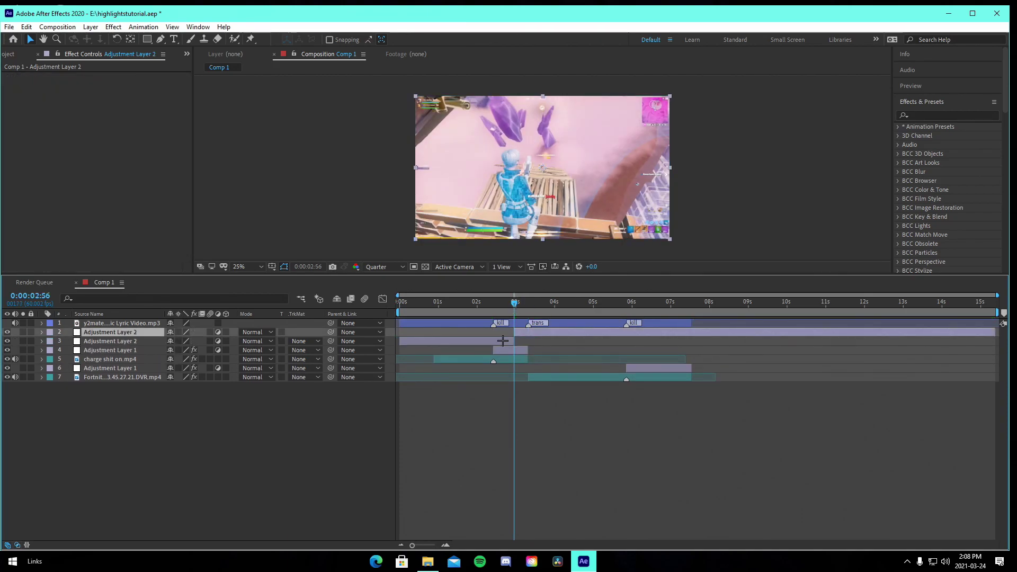
{"action": "left_click", "coordinate": [503, 341]}
{"action": "key", "text": "Delete"}
Step: Trim the new adjustment layer's end to shortly after the trans marker and return to 0:00:03:18
{"action": "left_click_drag", "start_coordinate": [540, 303], "coordinate": [547, 304]}
{"action": "left_click", "coordinate": [565, 332]}
{"action": "key", "text": "alt+]"}
{"action": "left_click", "coordinate": [528, 303]}
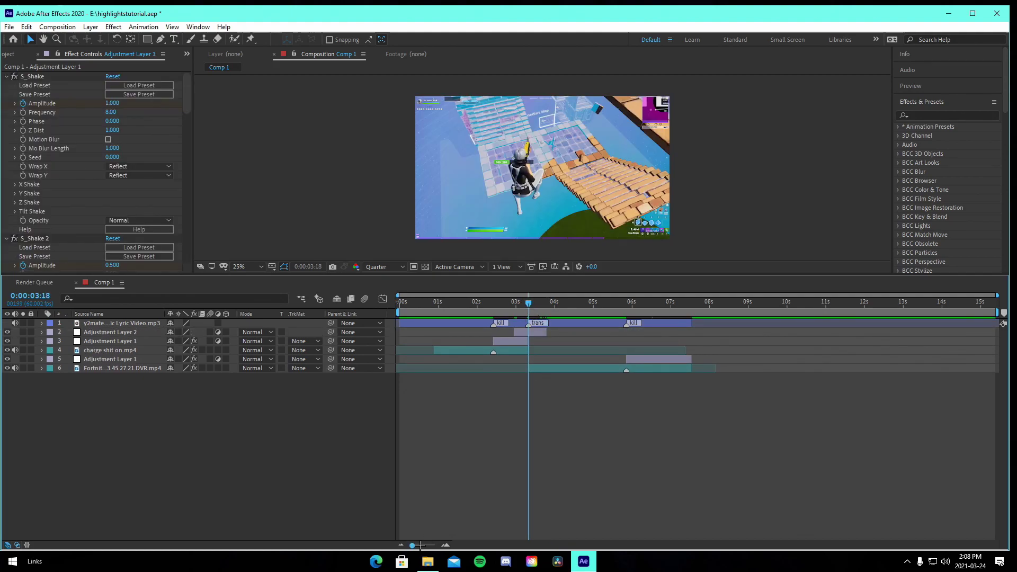
Step: Find the S_BlurMoCurves effect and apply it to the transition adjustment layer
{"action": "left_click_drag", "start_coordinate": [412, 546], "coordinate": [429, 545]}
{"action": "left_click", "coordinate": [957, 114]}
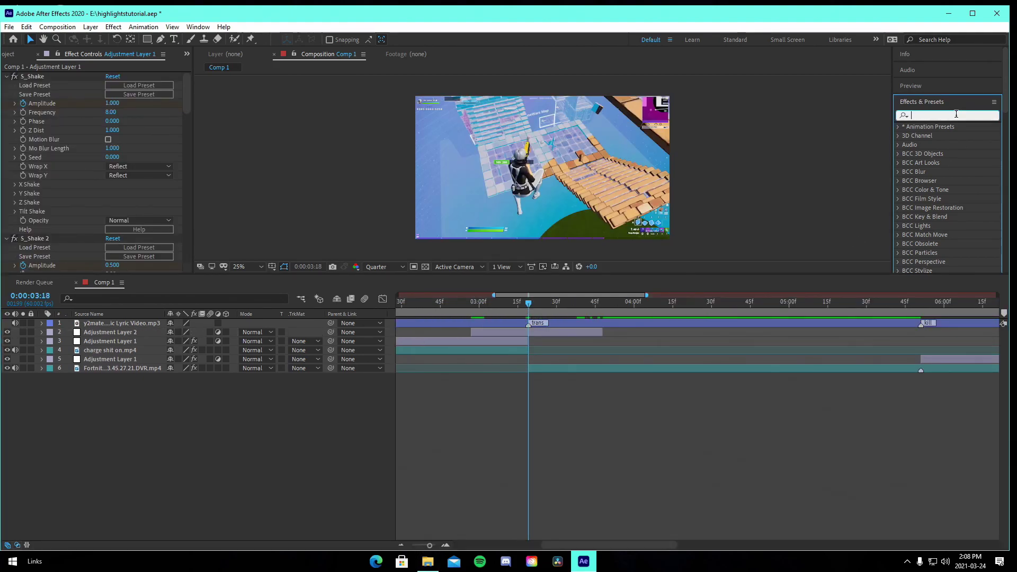
{"action": "type", "text": "blurmo"}
{"action": "left_click_drag", "start_coordinate": [943, 135], "coordinate": [567, 340]}
{"action": "left_click", "coordinate": [446, 544]}
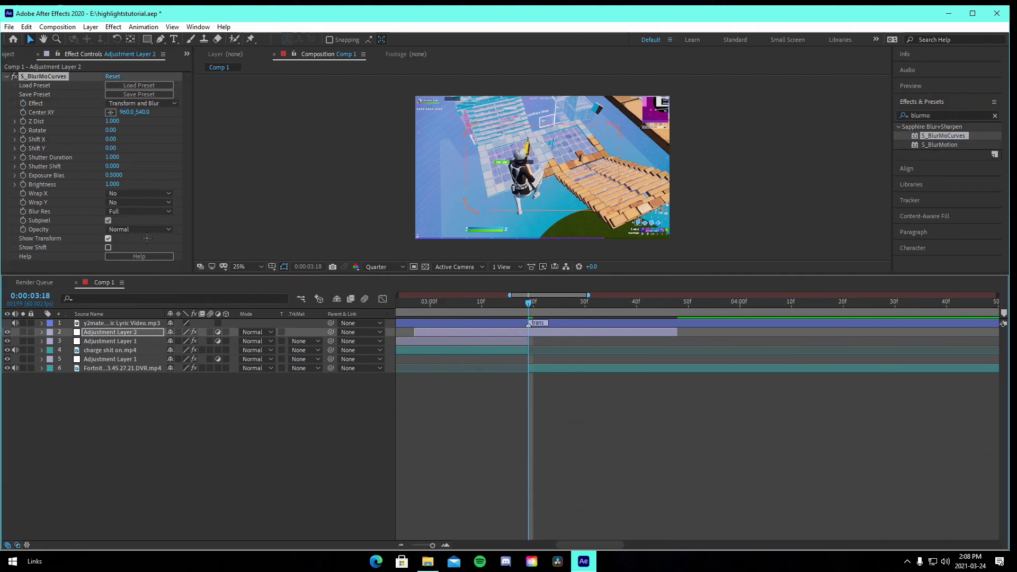
Step: Expand the S_BlurMoCurves properties and add a Z Dist keyframe of 0.7 at the trans marker
{"action": "left_click", "coordinate": [41, 332]}
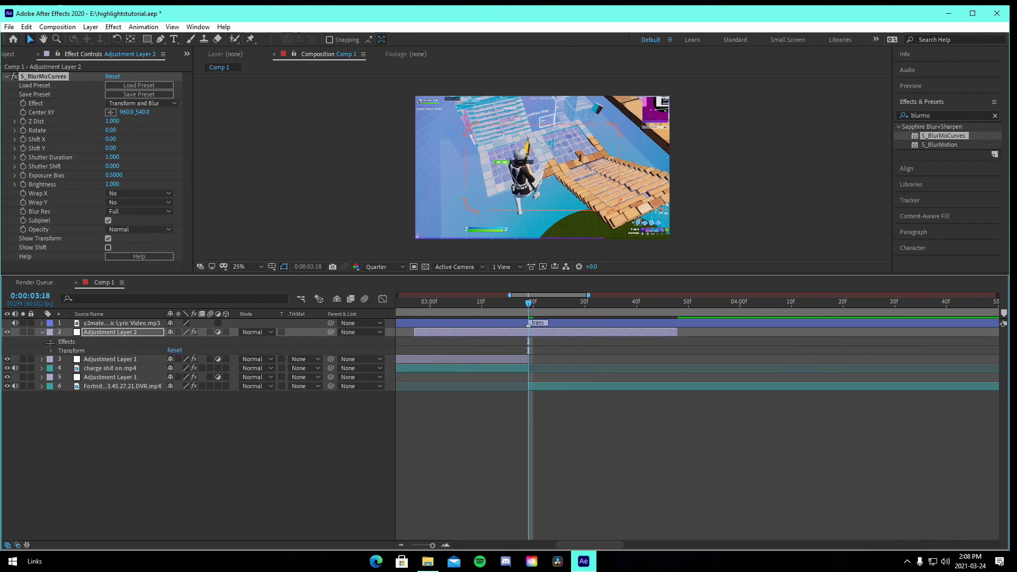
{"action": "left_click", "coordinate": [51, 342]}
{"action": "left_click", "coordinate": [61, 351]}
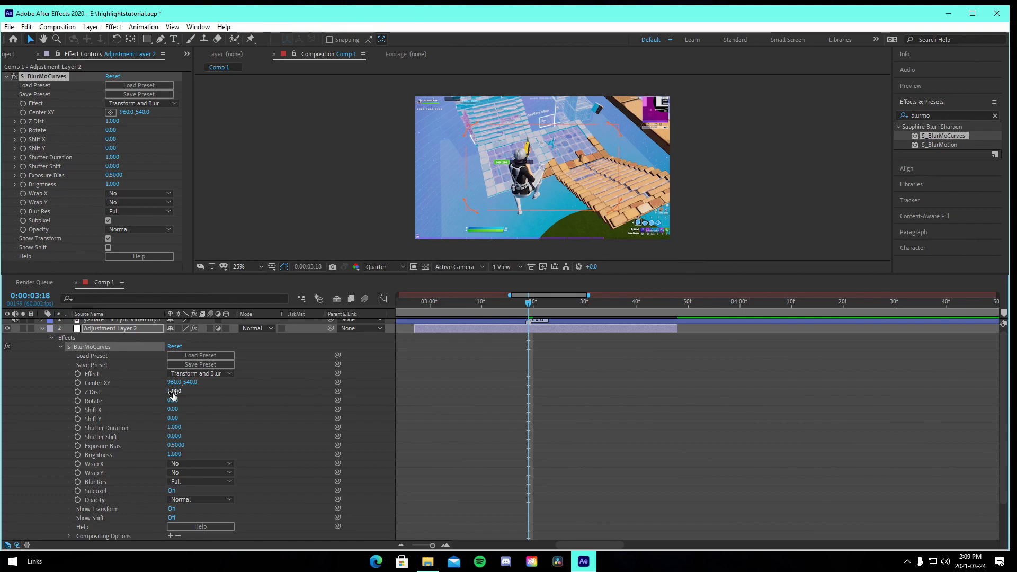
{"action": "left_click", "coordinate": [77, 391]}
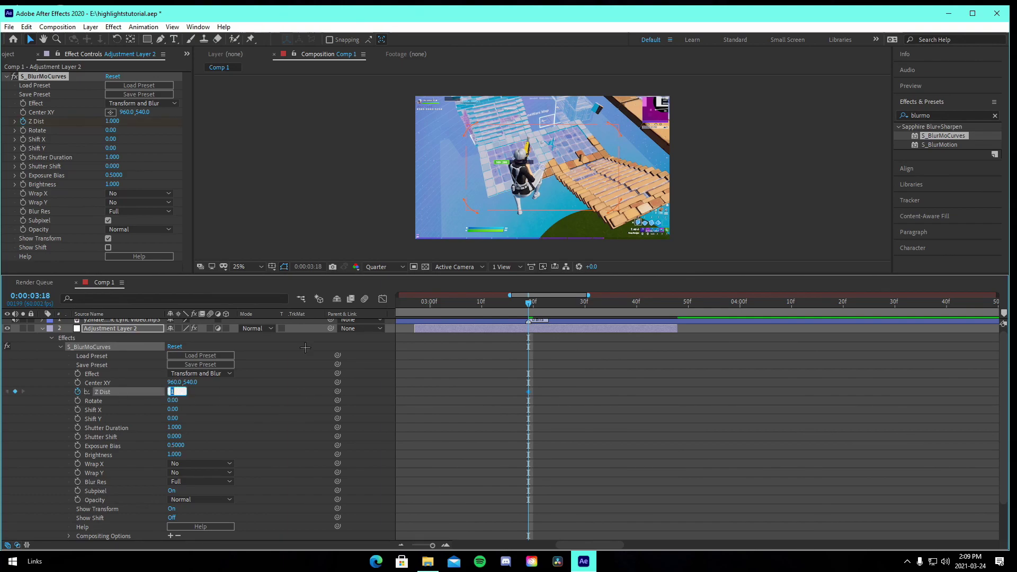
{"action": "key", "text": "Return"}
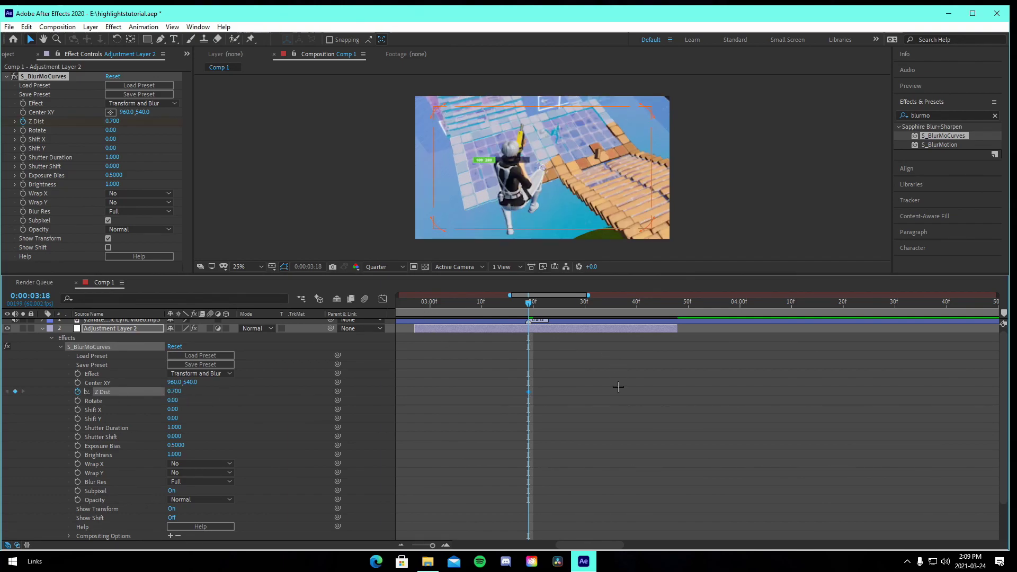
Step: Step back one frame to 0:00:03:17 and set a Z Dist keyframe of 1.4
{"action": "left_click", "coordinate": [540, 350]}
{"action": "key", "text": "Page_Up"}
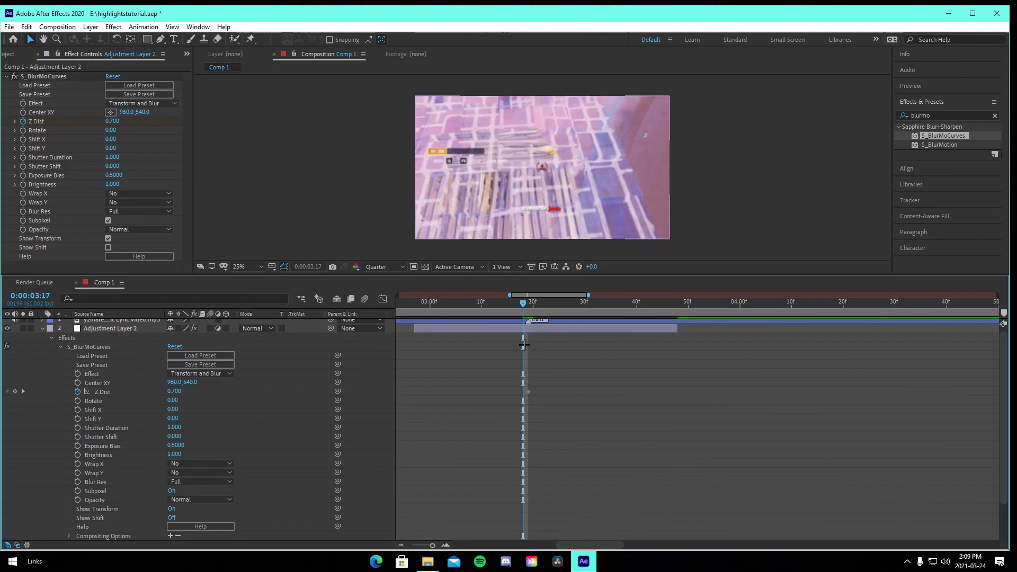
{"action": "left_click", "coordinate": [176, 392]}
{"action": "type", "text": "1.4"}
{"action": "key", "text": "Return"}
Step: Step back ten frames to 0:00:03:07 and set a starting Z Dist keyframe of 1
{"action": "left_click", "coordinate": [524, 338]}
{"action": "key", "text": "Page_Up"}
{"action": "key", "text": "Page_Up"}
{"action": "key", "text": "Page_Up"}
{"action": "key", "text": "Page_Up"}
{"action": "key", "text": "Page_Up"}
{"action": "key", "text": "Page_Up"}
{"action": "key", "text": "Page_Up"}
{"action": "key", "text": "Page_Up"}
{"action": "key", "text": "Page_Up"}
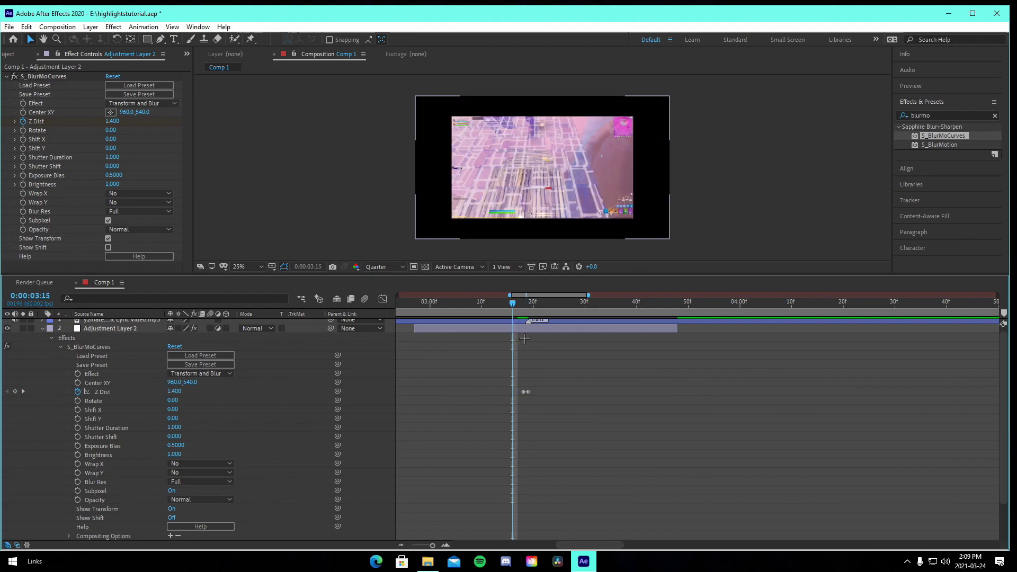
{"action": "key", "text": "Page_Up"}
{"action": "left_click", "coordinate": [175, 392]}
{"action": "type", "text": "1"}
{"action": "key", "text": "Return"}
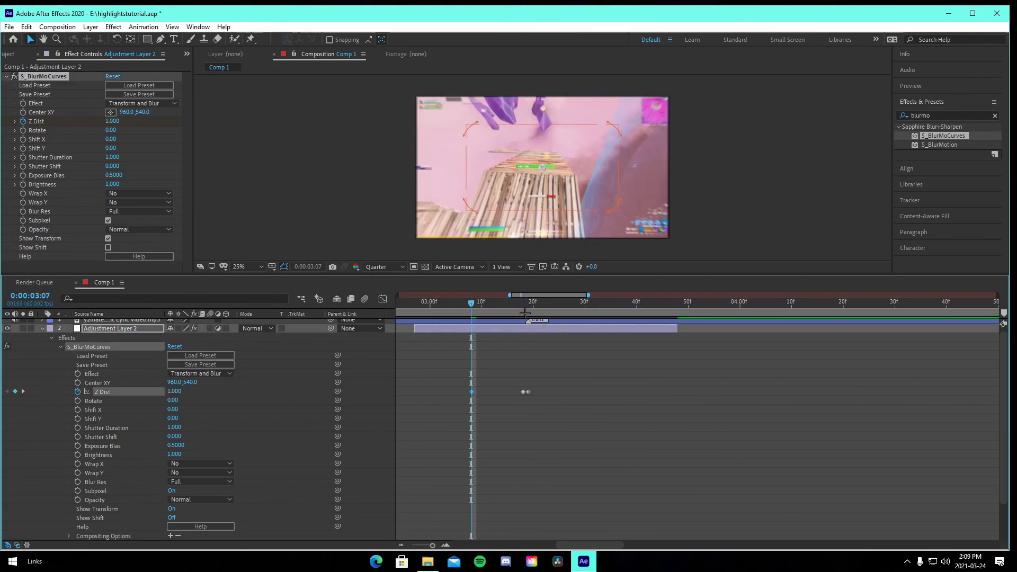
Step: Move ten frames past the trans marker to 0:00:03:28 and set a closing Z Dist keyframe of 1
{"action": "left_click_drag", "start_coordinate": [525, 313], "coordinate": [531, 314]}
{"action": "key", "text": "Page_Down"}
{"action": "key", "text": "Page_Down"}
{"action": "key", "text": "Page_Down"}
{"action": "key", "text": "Page_Down"}
{"action": "key", "text": "Page_Down"}
{"action": "key", "text": "Page_Down"}
{"action": "key", "text": "Page_Down"}
{"action": "key", "text": "Page_Down"}
{"action": "key", "text": "Page_Down"}
{"action": "key", "text": "Page_Down"}
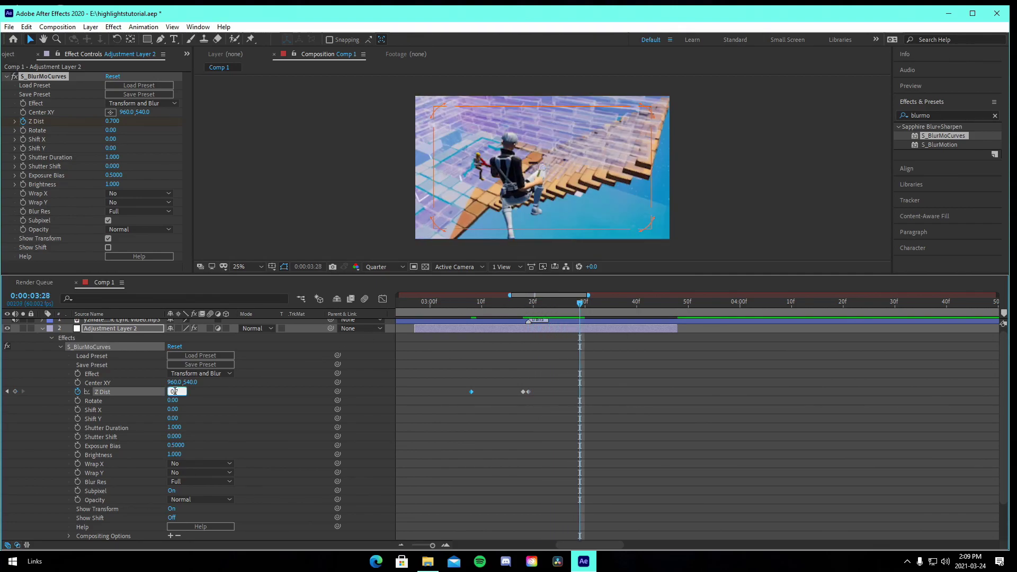
{"action": "key", "text": "Return"}
Step: Apply Easy Ease to all four Z Dist keyframes and open their curve in the Graph Editor
{"action": "left_click_drag", "start_coordinate": [451, 387], "coordinate": [608, 397]}
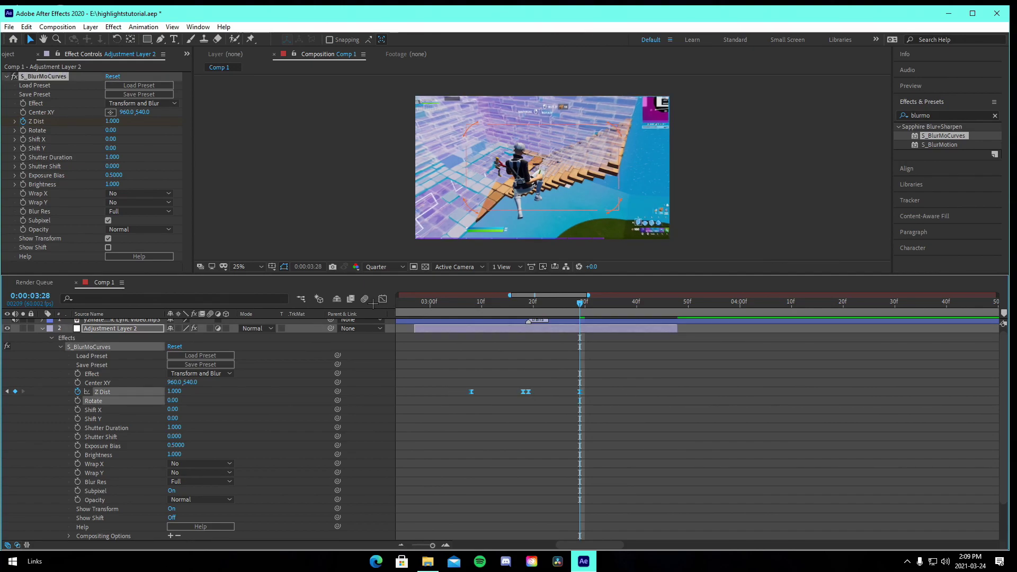
{"action": "left_click", "coordinate": [382, 299]}
{"action": "key", "text": "shift+F3"}
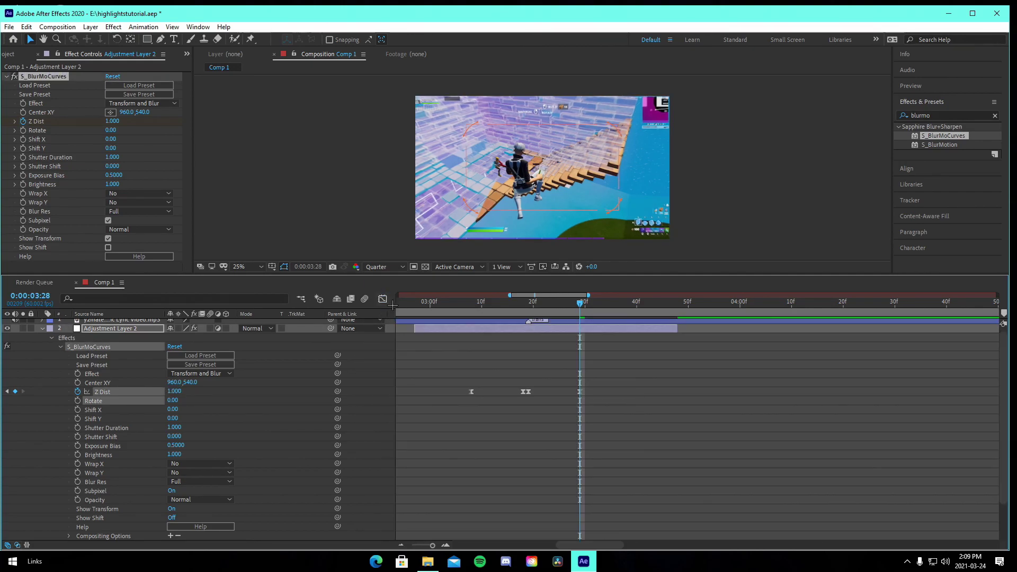
{"action": "left_click", "coordinate": [382, 299]}
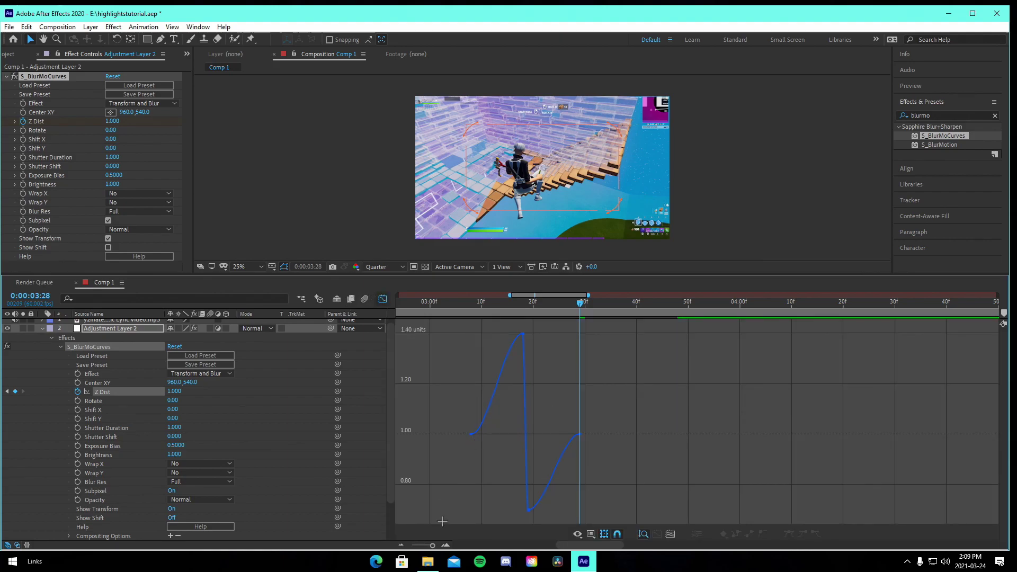
Step: Reshape the Z Dist curve's handles so it rises steeply into the cut and eases out gradually after it
{"action": "left_click", "coordinate": [561, 434]}
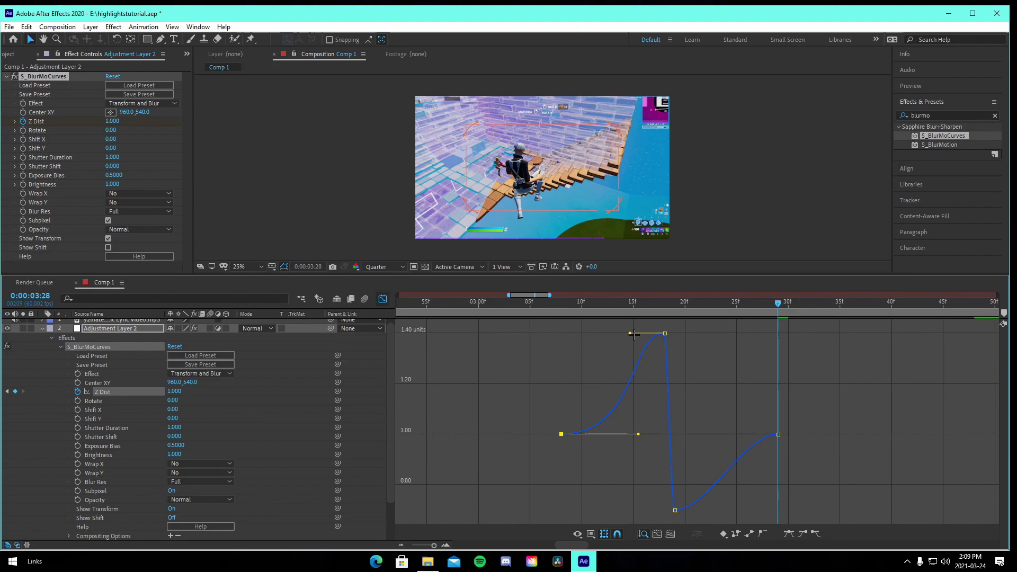
{"action": "left_click_drag", "start_coordinate": [676, 511], "coordinate": [707, 511]}
{"action": "left_click_drag", "start_coordinate": [684, 467], "coordinate": [675, 447]}
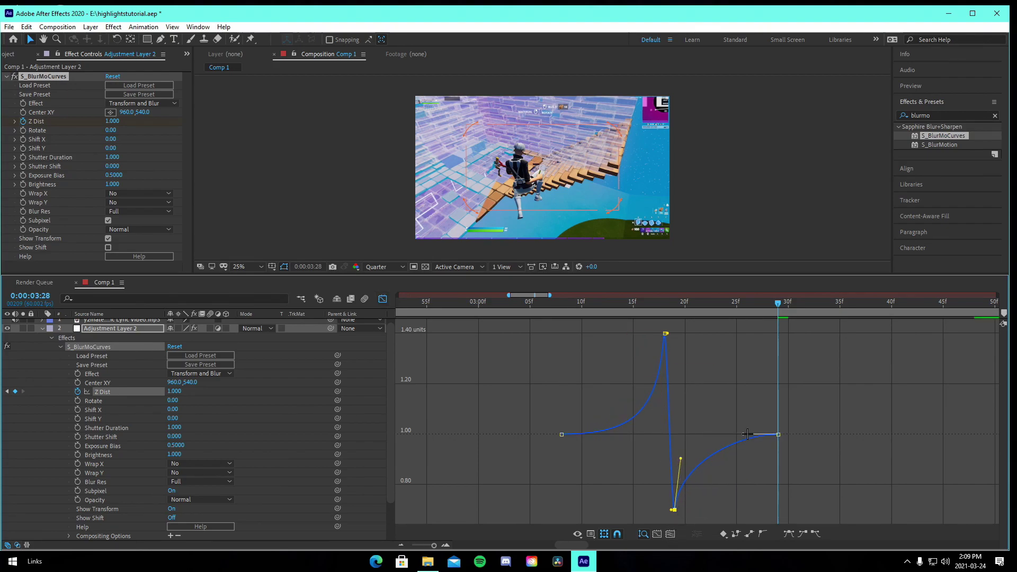
{"action": "left_click_drag", "start_coordinate": [744, 435], "coordinate": [694, 437]}
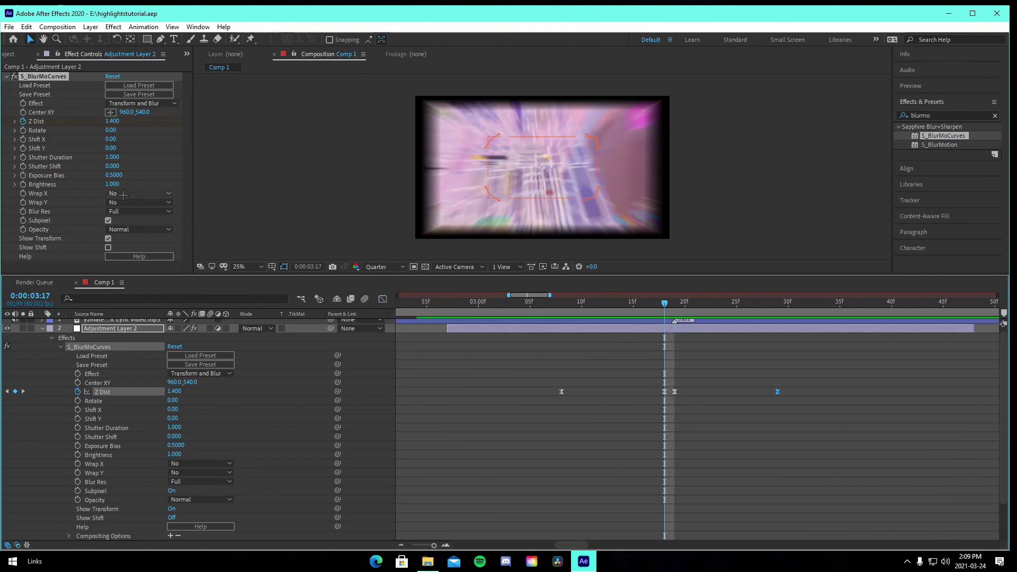
Step: Set Wrap X and Wrap Y of S_BlurMoCurves to Reflect and save the project
{"action": "left_click", "coordinate": [122, 193]}
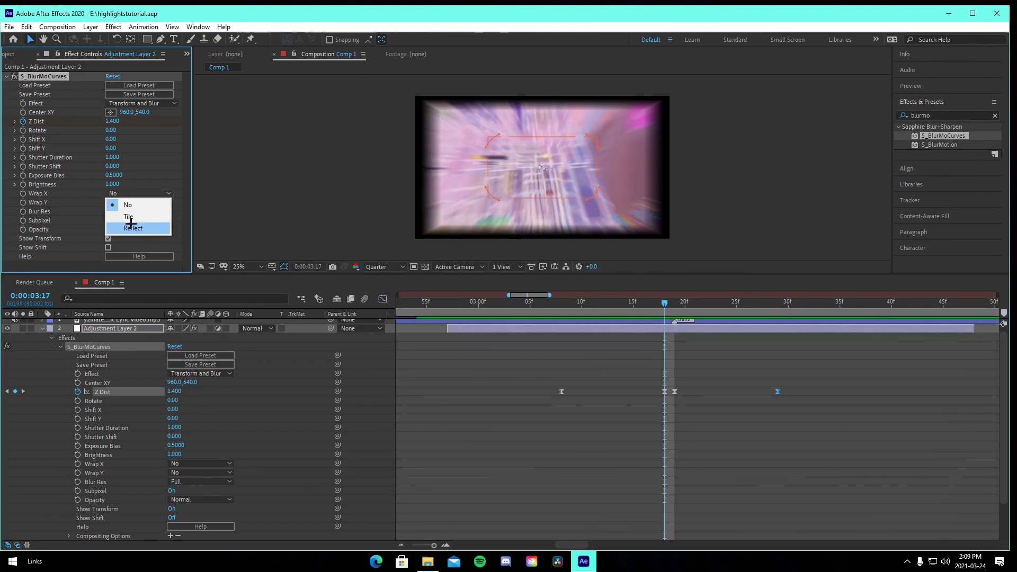
{"action": "left_click", "coordinate": [139, 226]}
{"action": "left_click", "coordinate": [139, 202]}
{"action": "left_click", "coordinate": [139, 236]}
{"action": "key", "text": "ctrl+s"}
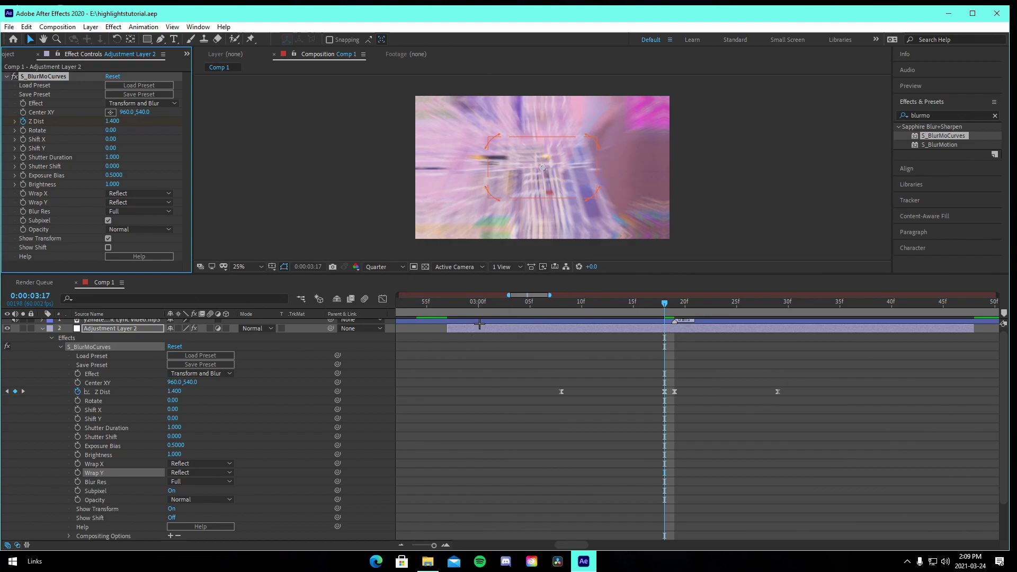
Step: Play back the transition from the start of its adjustment layer at 0:00:02:56
{"action": "left_click", "coordinate": [470, 303]}
{"action": "left_click", "coordinate": [447, 303]}
{"action": "key", "text": "space"}
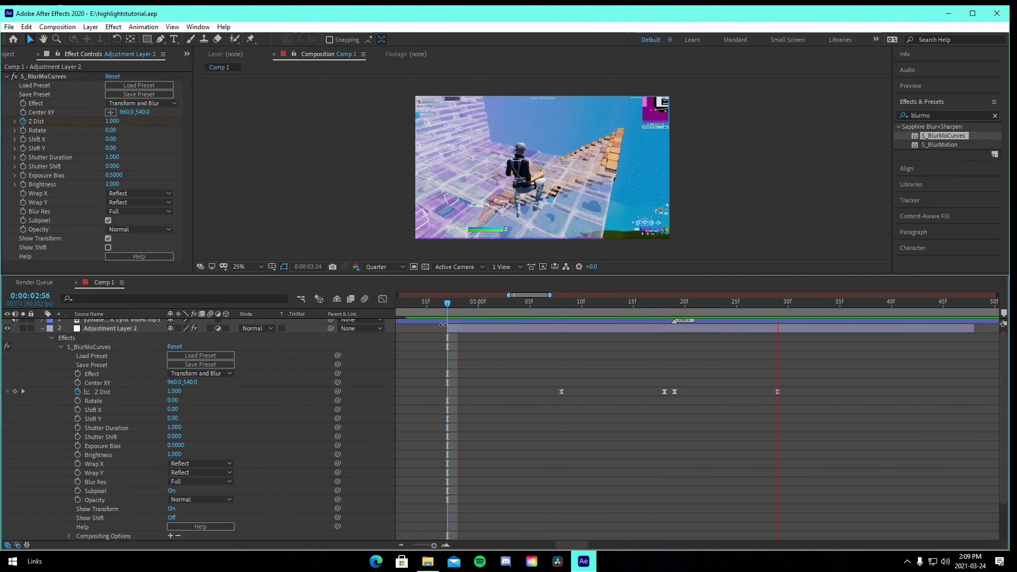
Step: Collapse the transition adjustment layer's properties and return the playhead to the trans marker at 0:00:03:18
{"action": "left_click", "coordinate": [42, 328]}
{"action": "left_click", "coordinate": [401, 545]}
{"action": "left_click_drag", "start_coordinate": [604, 304], "coordinate": [613, 317]}
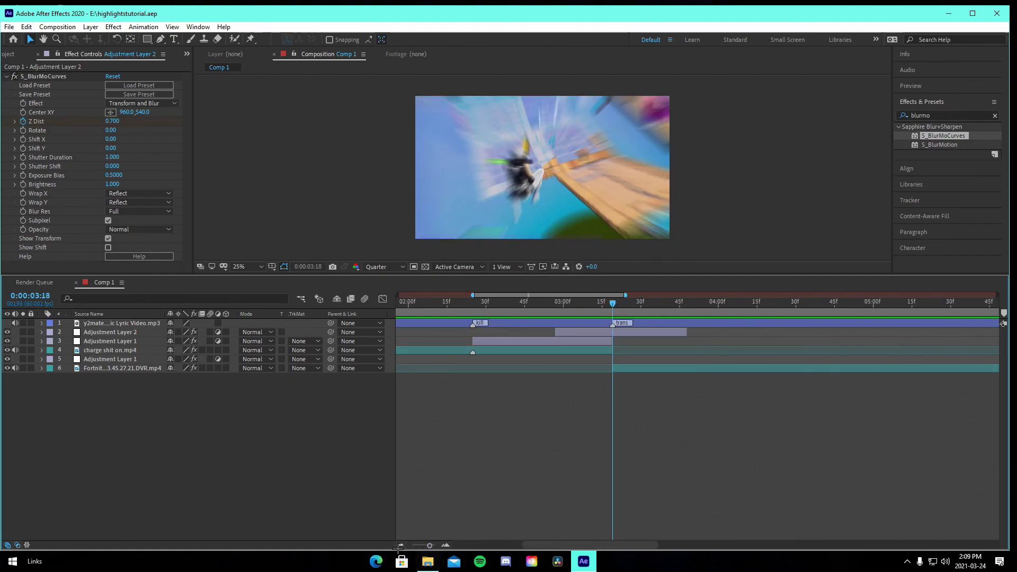
Step: Add Bone Pile Highlights.mp4 as the lowest layer of Comp 1, starting at 0:00:00:00, and enable time remapping on it
{"action": "left_click", "coordinate": [402, 545]}
{"action": "left_click", "coordinate": [401, 545]}
{"action": "left_click_drag", "start_coordinate": [476, 304], "coordinate": [433, 318]}
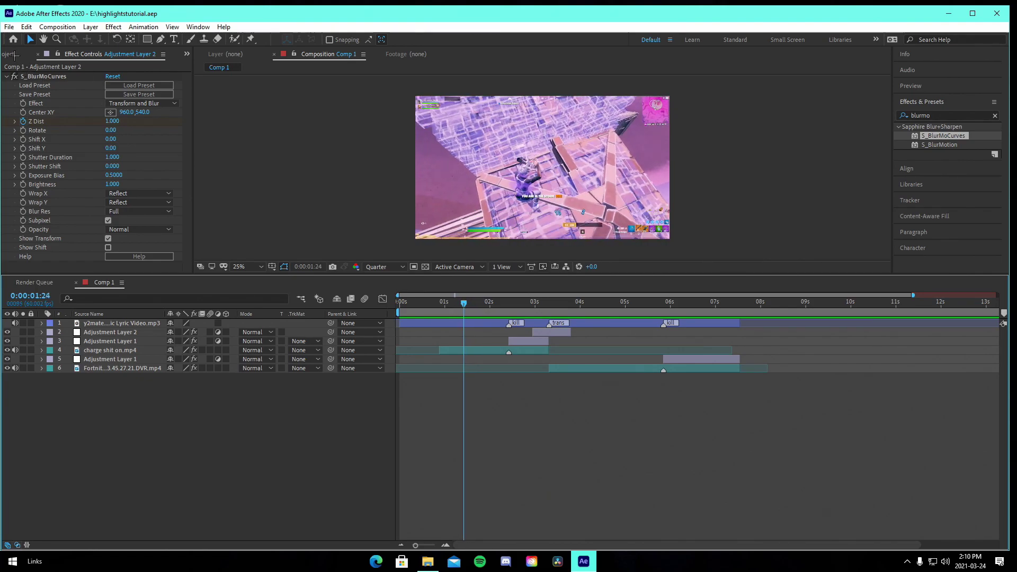
{"action": "left_click", "coordinate": [14, 55]}
{"action": "left_click_drag", "start_coordinate": [53, 150], "coordinate": [406, 378]}
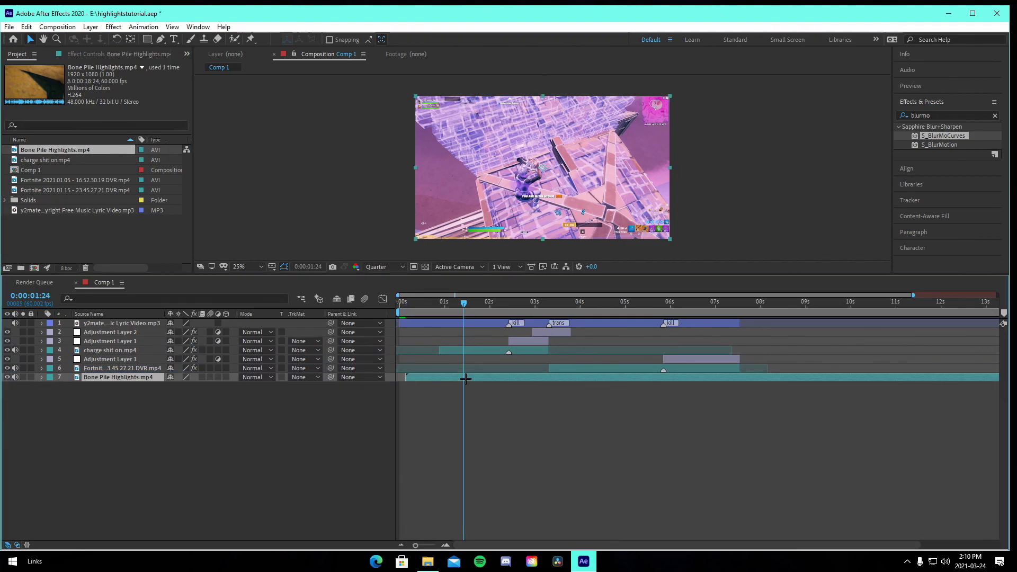
{"action": "left_click", "coordinate": [403, 304]}
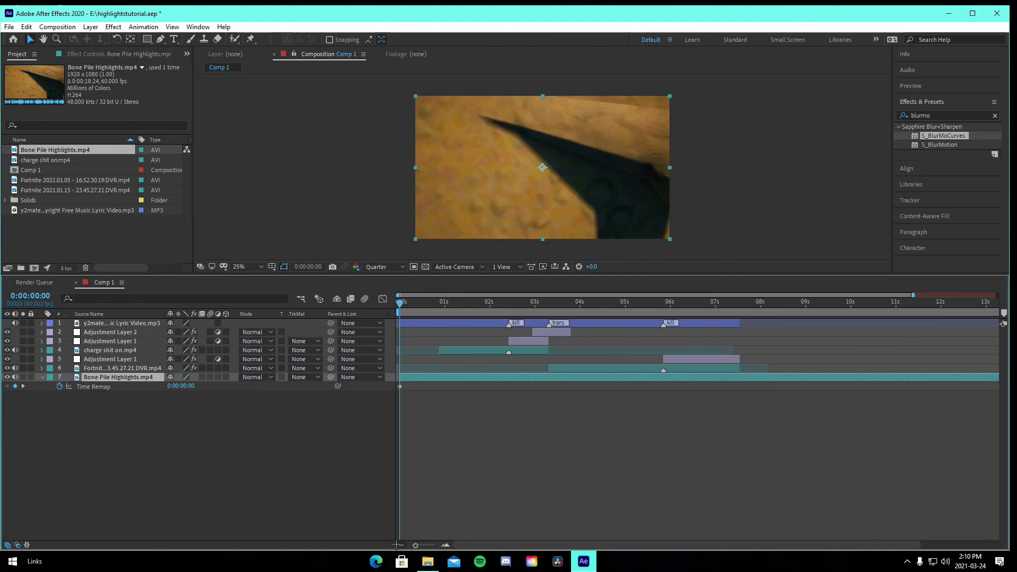
Step: Add a Time Remap keyframe at 0:00:15:21 and move it to 0:00:00:52, where the next gameplay clip begins
{"action": "left_click_drag", "start_coordinate": [397, 545], "coordinate": [393, 545]}
{"action": "key", "text": "End"}
{"action": "left_click", "coordinate": [14, 386]}
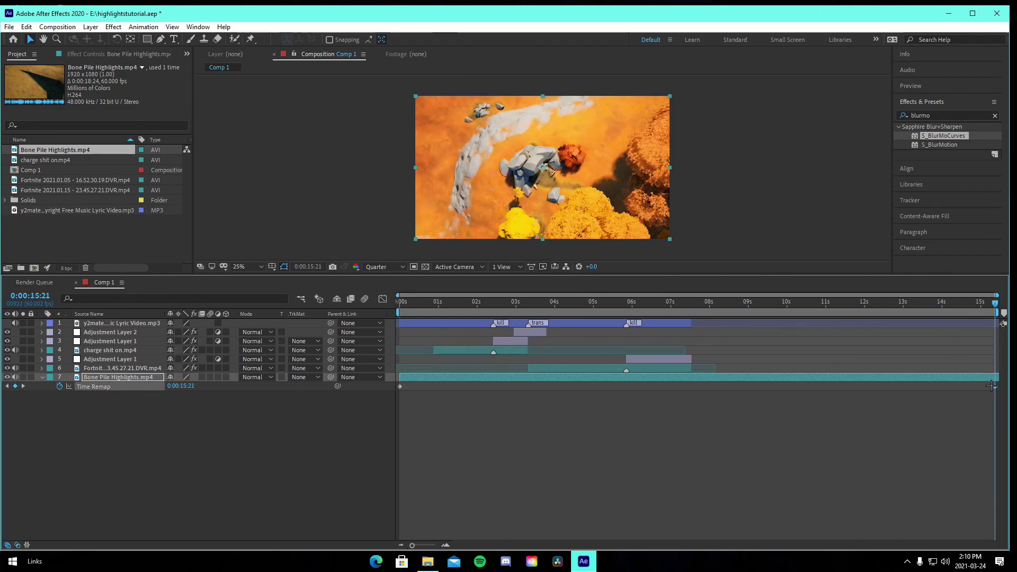
{"action": "left_click_drag", "start_coordinate": [845, 404], "coordinate": [434, 403]}
{"action": "left_click", "coordinate": [435, 305]}
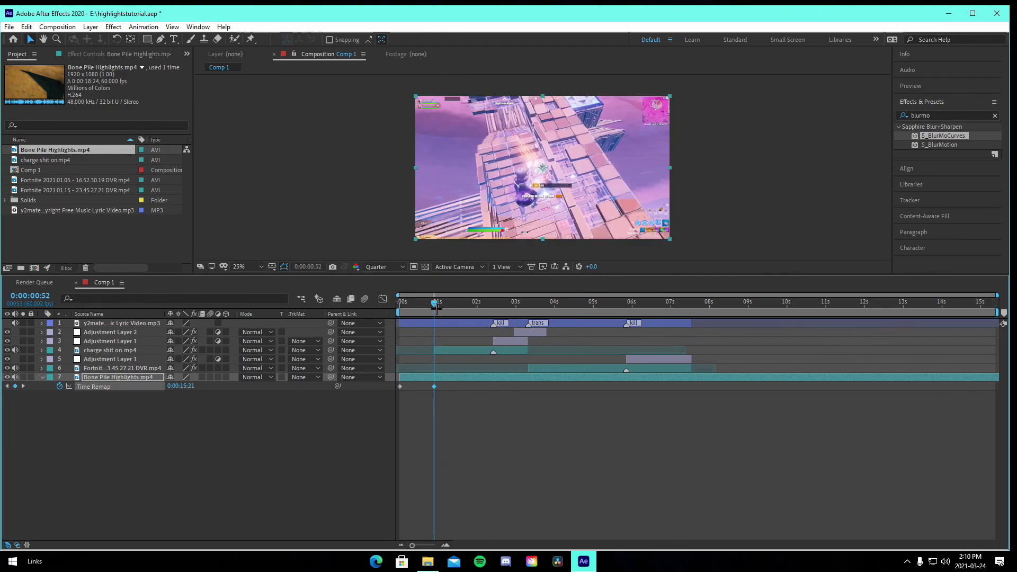
Step: Split the Bone Pile Highlights layer at 0:00:00:52 and delete the part after the cut
{"action": "key", "text": "ctrl+shift+d"}
{"action": "key", "text": "Delete"}
{"action": "left_click", "coordinate": [446, 545]}
{"action": "left_click_drag", "start_coordinate": [422, 482], "coordinate": [545, 450]}
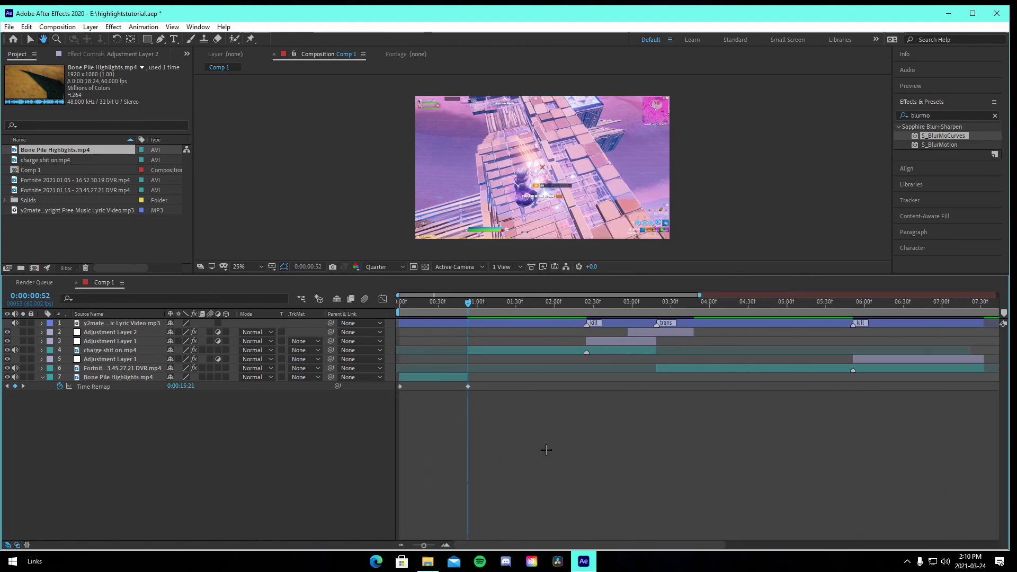
Step: Easy-ease both Time Remap keyframes of the intro clip and reshape the curve steep at both ends and shallow in the middle
{"action": "left_click_drag", "start_coordinate": [462, 387], "coordinate": [384, 388]}
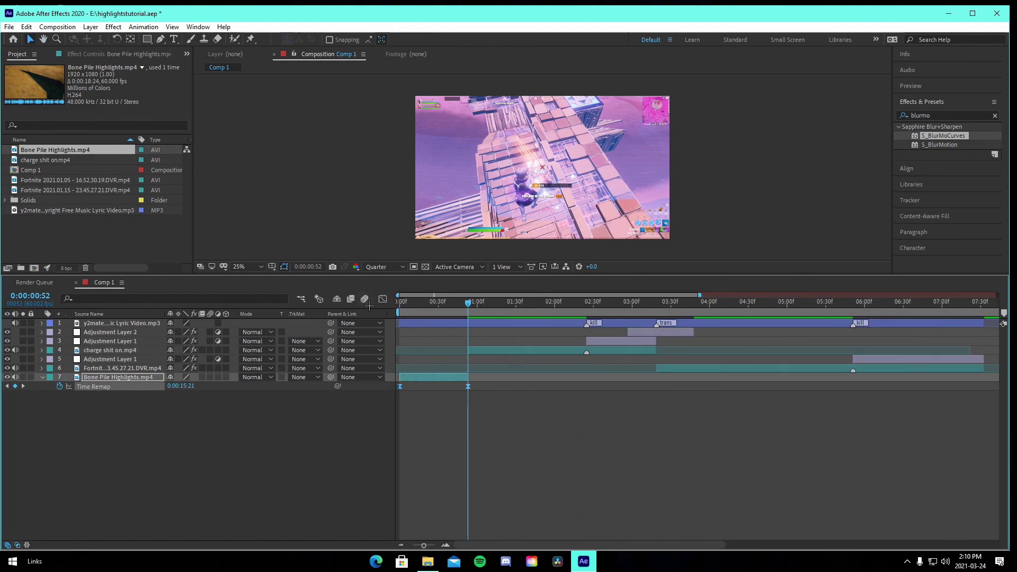
{"action": "left_click", "coordinate": [382, 299]}
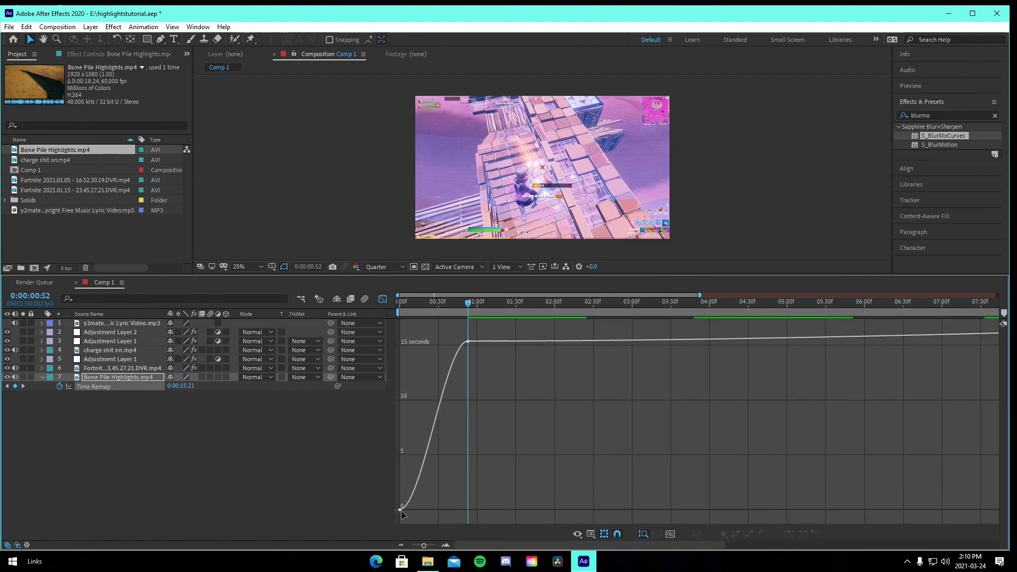
{"action": "left_click", "coordinate": [446, 544]}
{"action": "left_click", "coordinate": [446, 545]}
{"action": "left_click", "coordinate": [446, 545]}
{"action": "left_click_drag", "start_coordinate": [507, 503], "coordinate": [687, 479]}
{"action": "left_click_drag", "start_coordinate": [565, 483], "coordinate": [738, 435]}
{"action": "left_click", "coordinate": [402, 545]}
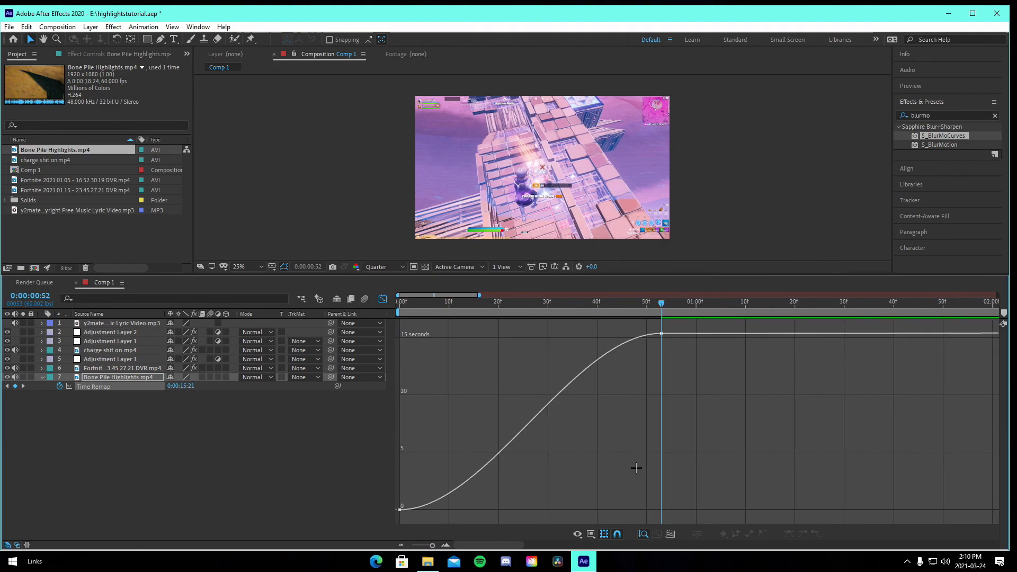
{"action": "left_click", "coordinate": [400, 510]}
{"action": "left_click_drag", "start_coordinate": [487, 510], "coordinate": [419, 390]}
{"action": "left_click_drag", "start_coordinate": [574, 334], "coordinate": [637, 479]}
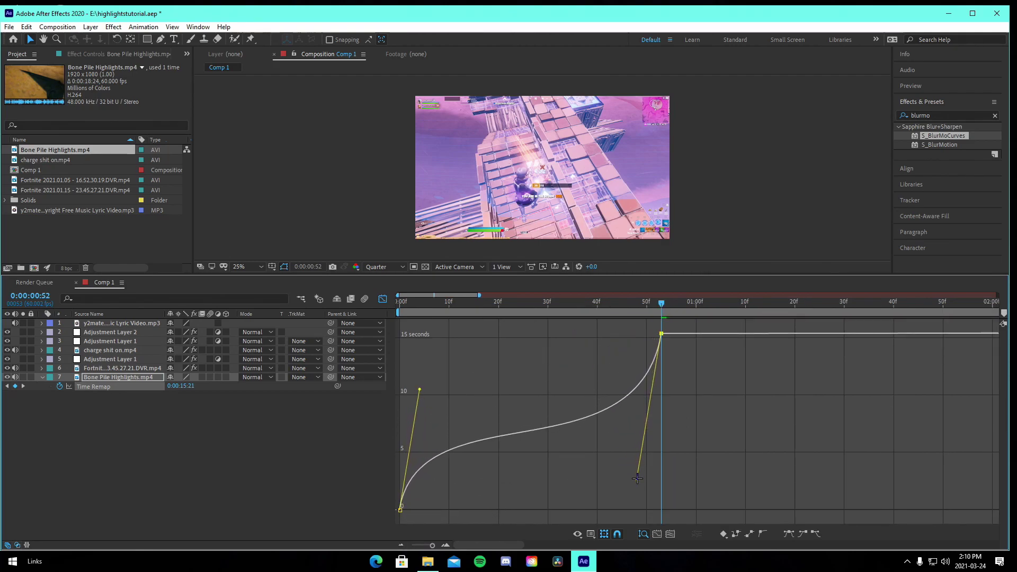
Step: Close the graph view and play back the velocity-ramped intro clip from 0:00:00:00
{"action": "key", "text": "shift+F3"}
{"action": "key", "text": "Home"}
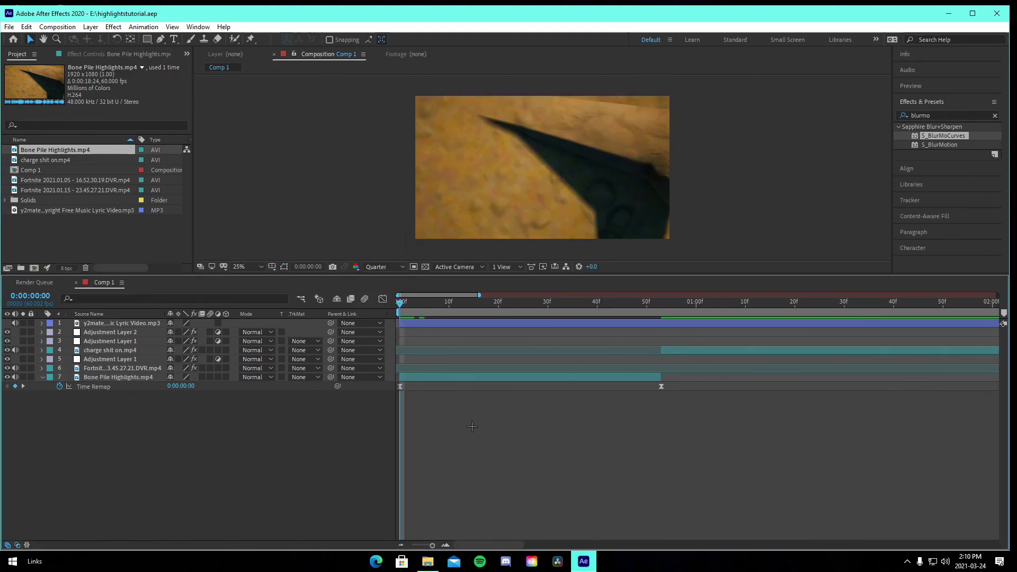
{"action": "key", "text": "space"}
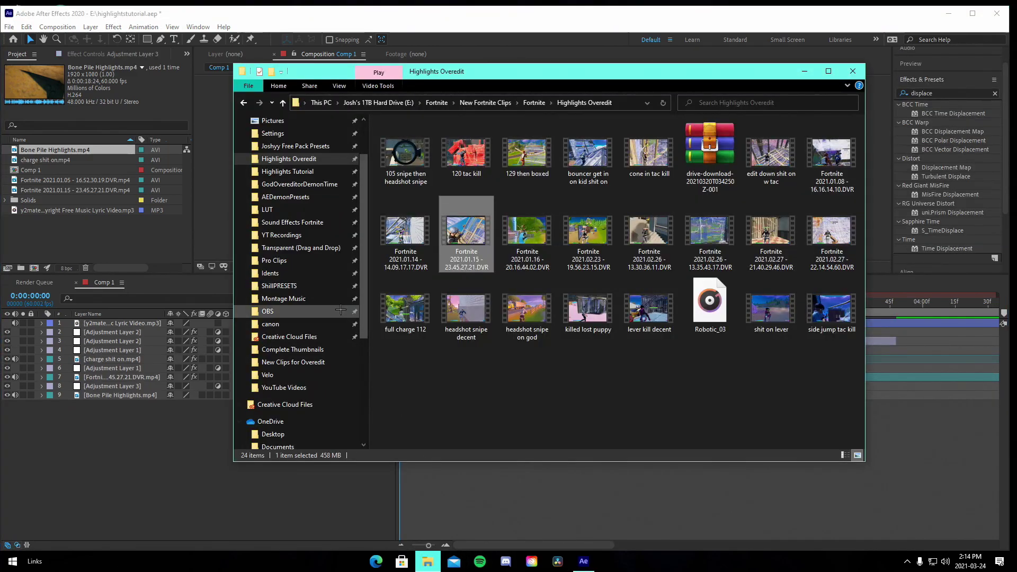
Step: Bring the v2 ident with transparency from the Idents folder into the Comp 1 timeline
{"action": "left_click", "coordinate": [329, 273]}
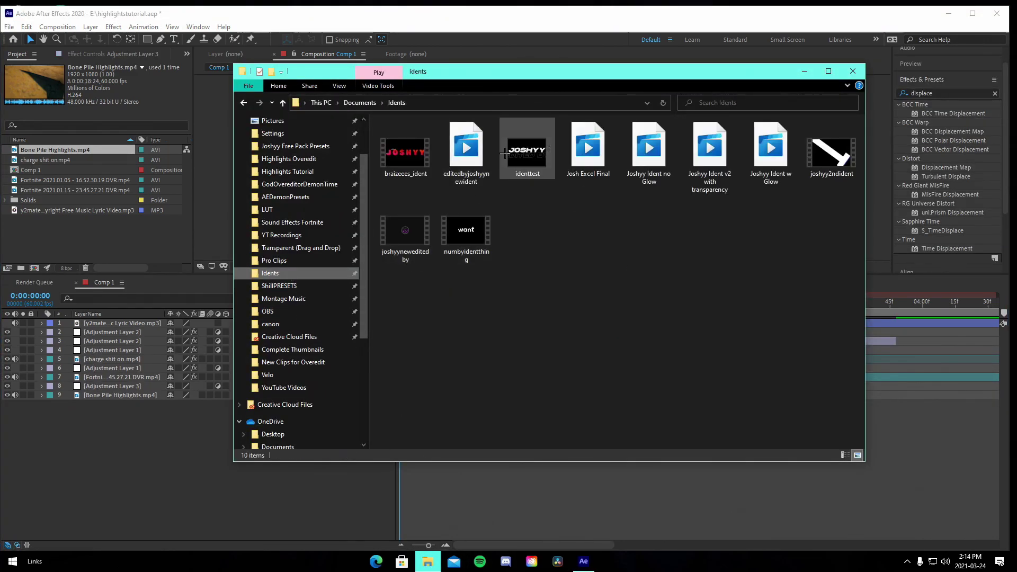
{"action": "left_click_drag", "start_coordinate": [705, 159], "coordinate": [909, 457]}
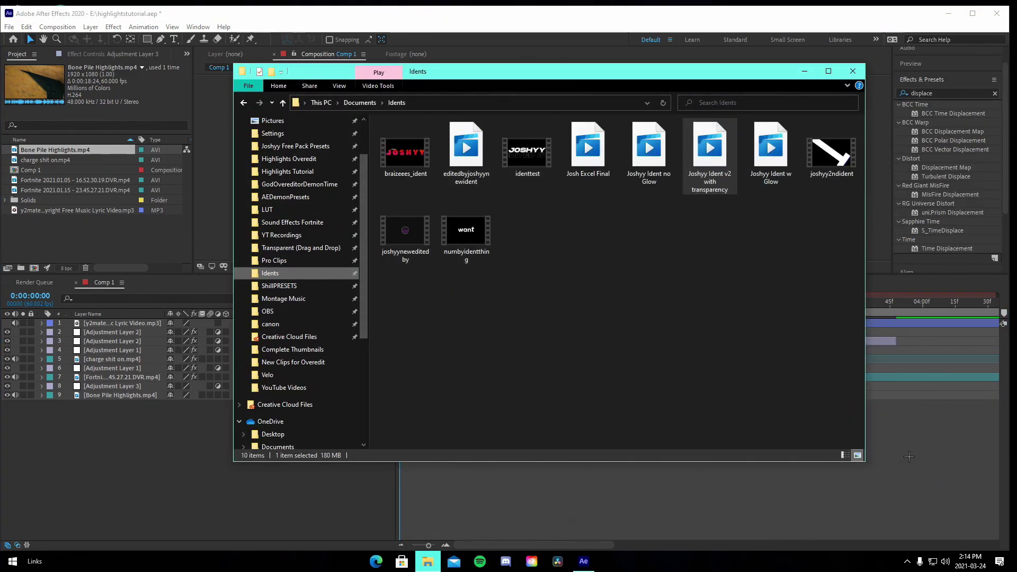
{"action": "left_click_drag", "start_coordinate": [815, 482], "coordinate": [816, 483]}
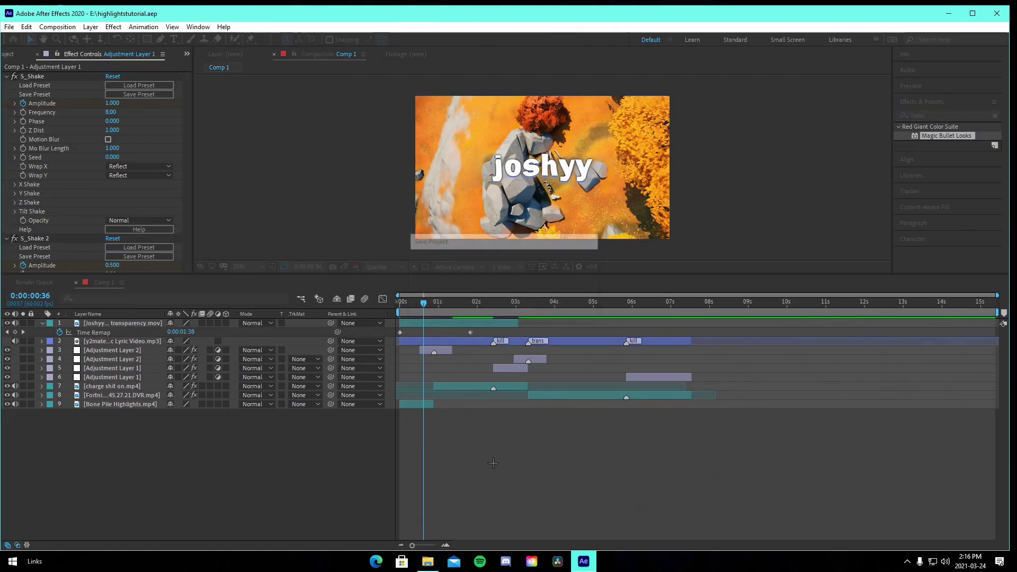
Step: Scrub through the montage from the ident at 0:00:00:36 to 0:00:07:06, past the second kill marker
{"action": "left_click_drag", "start_coordinate": [423, 302], "coordinate": [676, 345]}
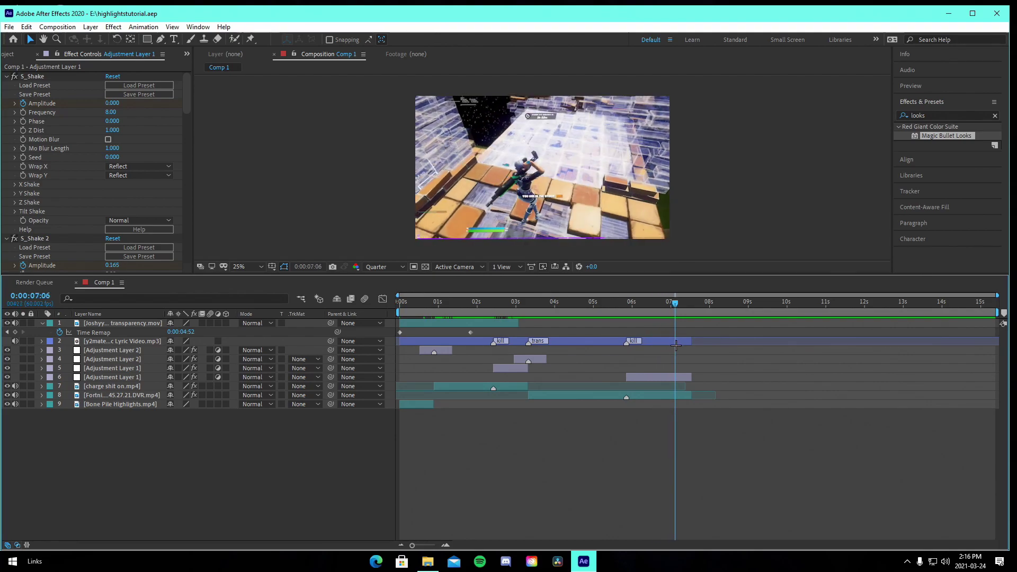